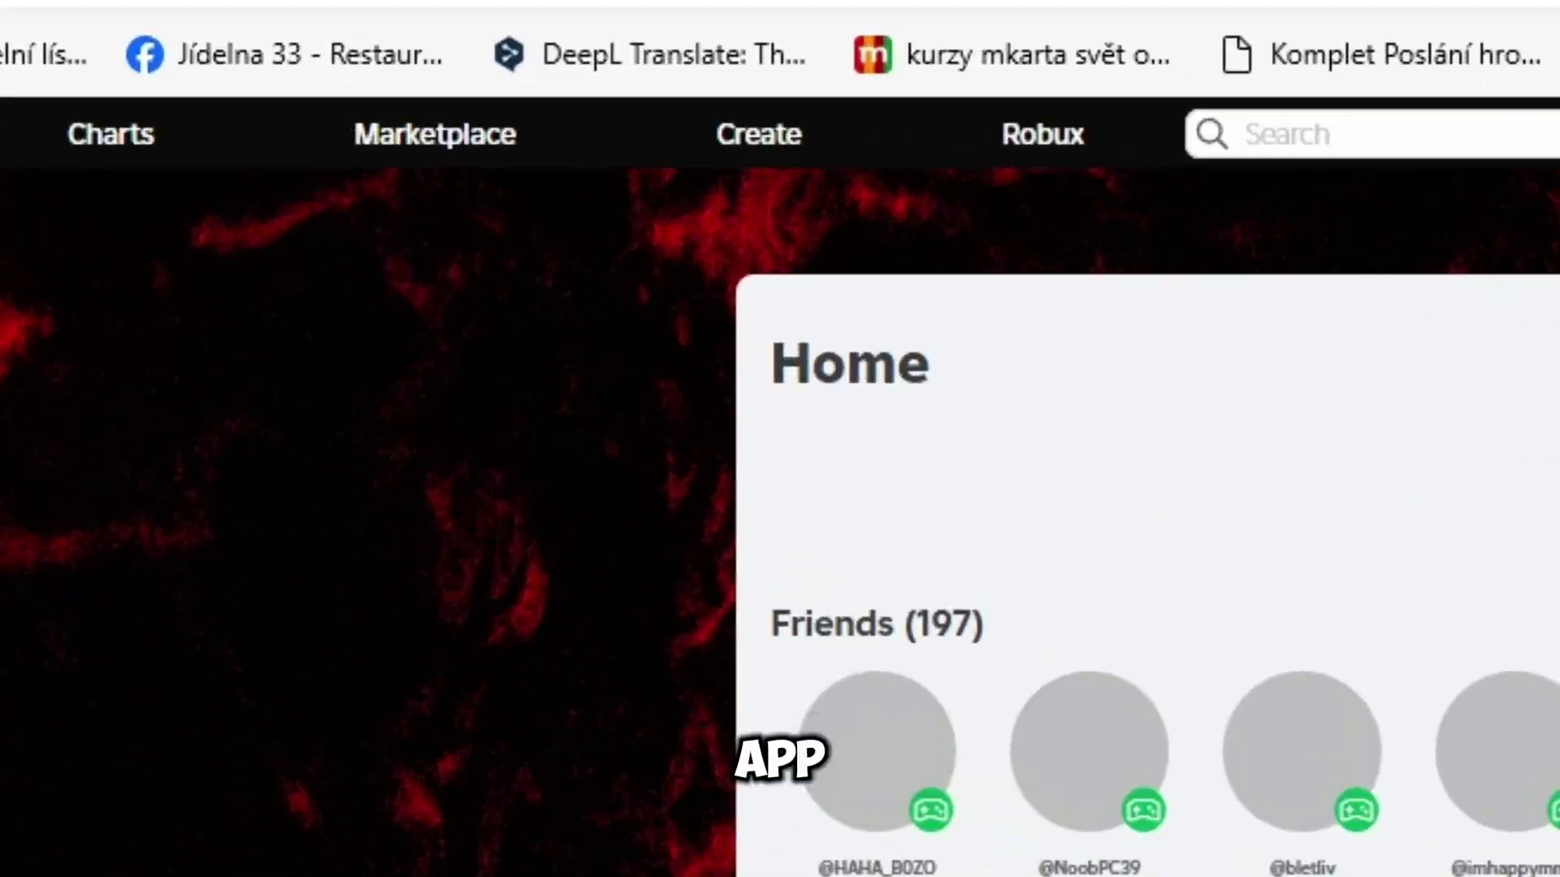
Create a new experience from the Roblox creations page and start it in Roblox Studio with the Classic Baseplate template
click(475, 99)
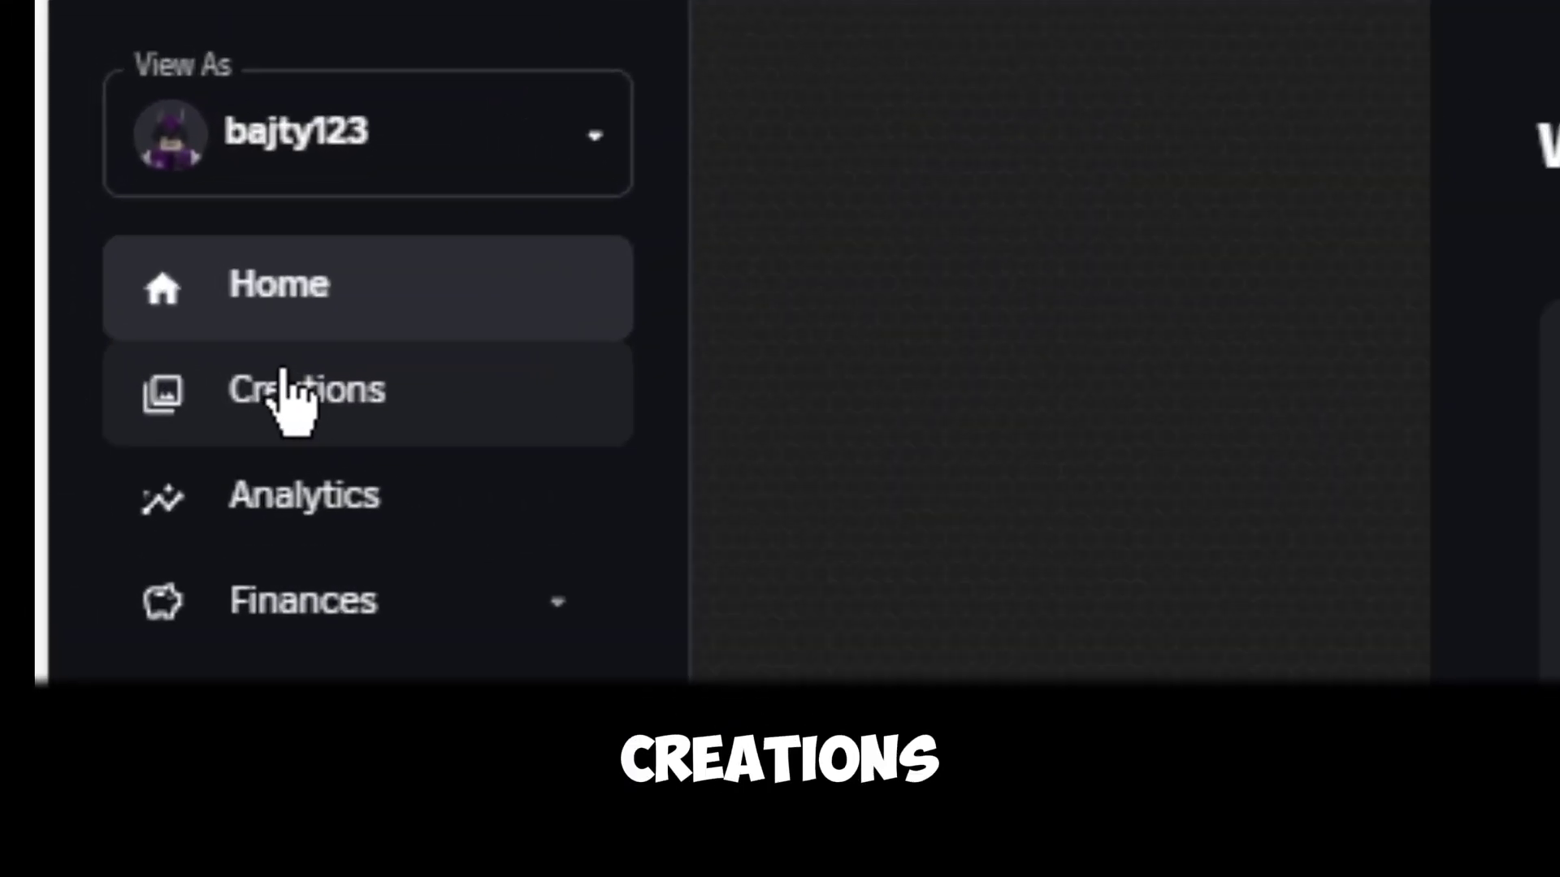
click(85, 228)
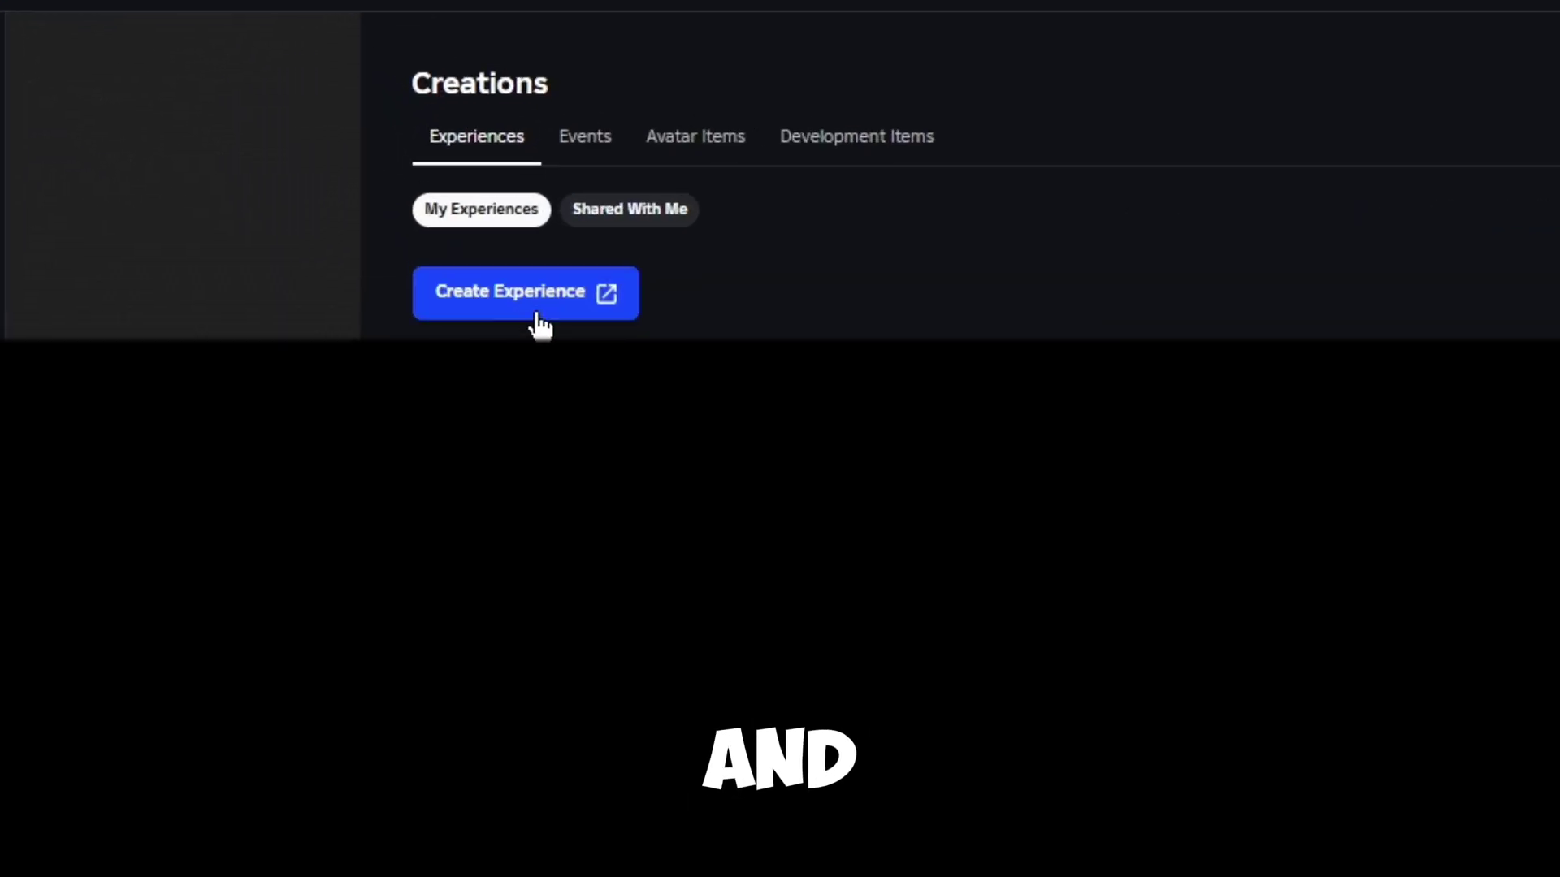
click(538, 341)
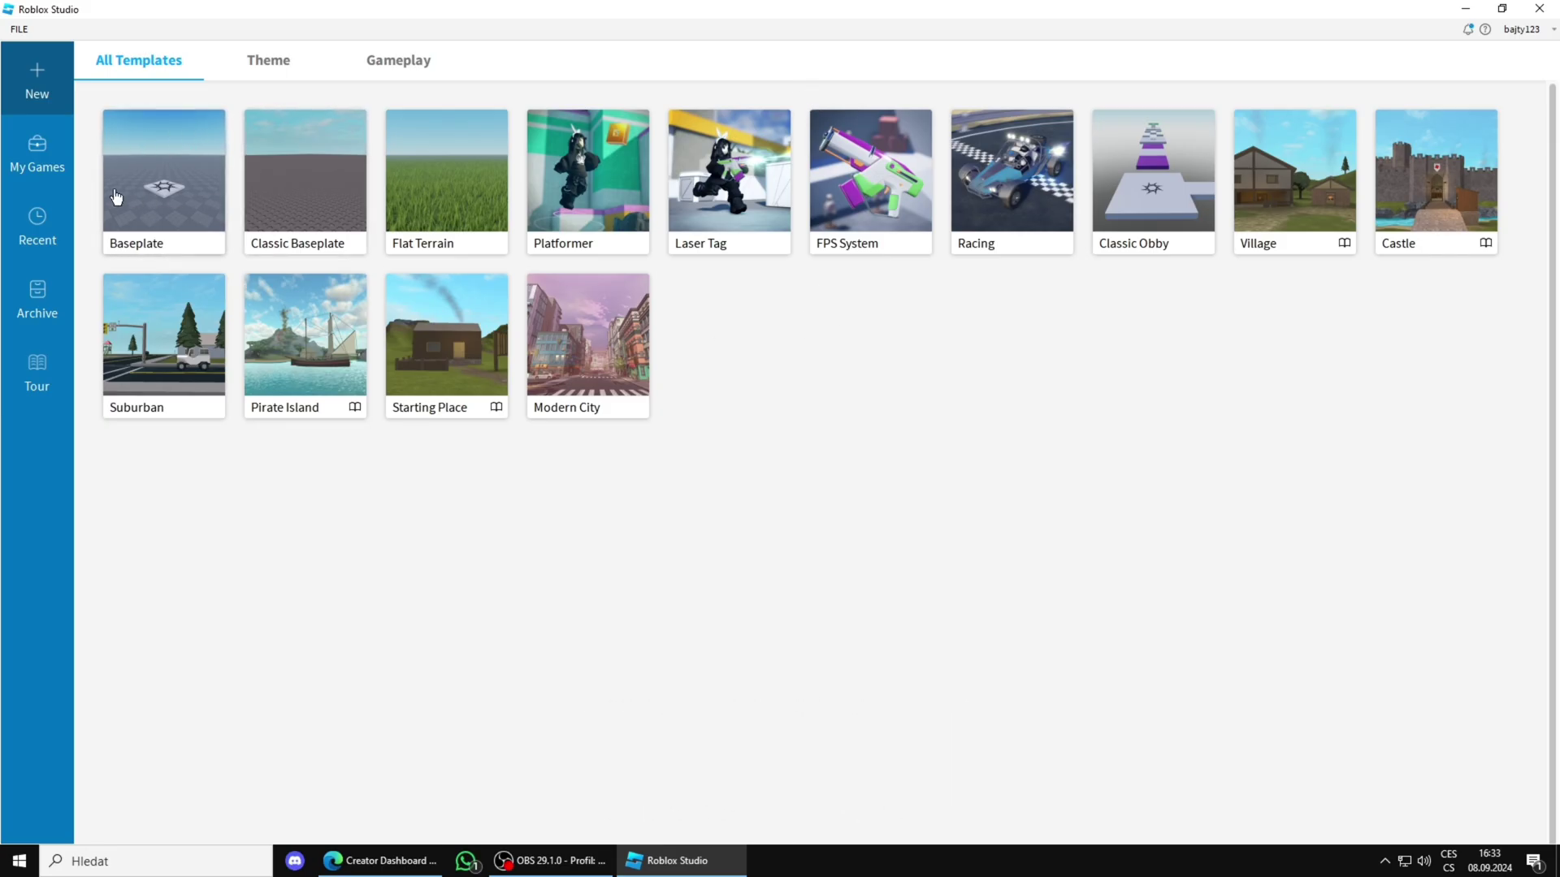
click(293, 177)
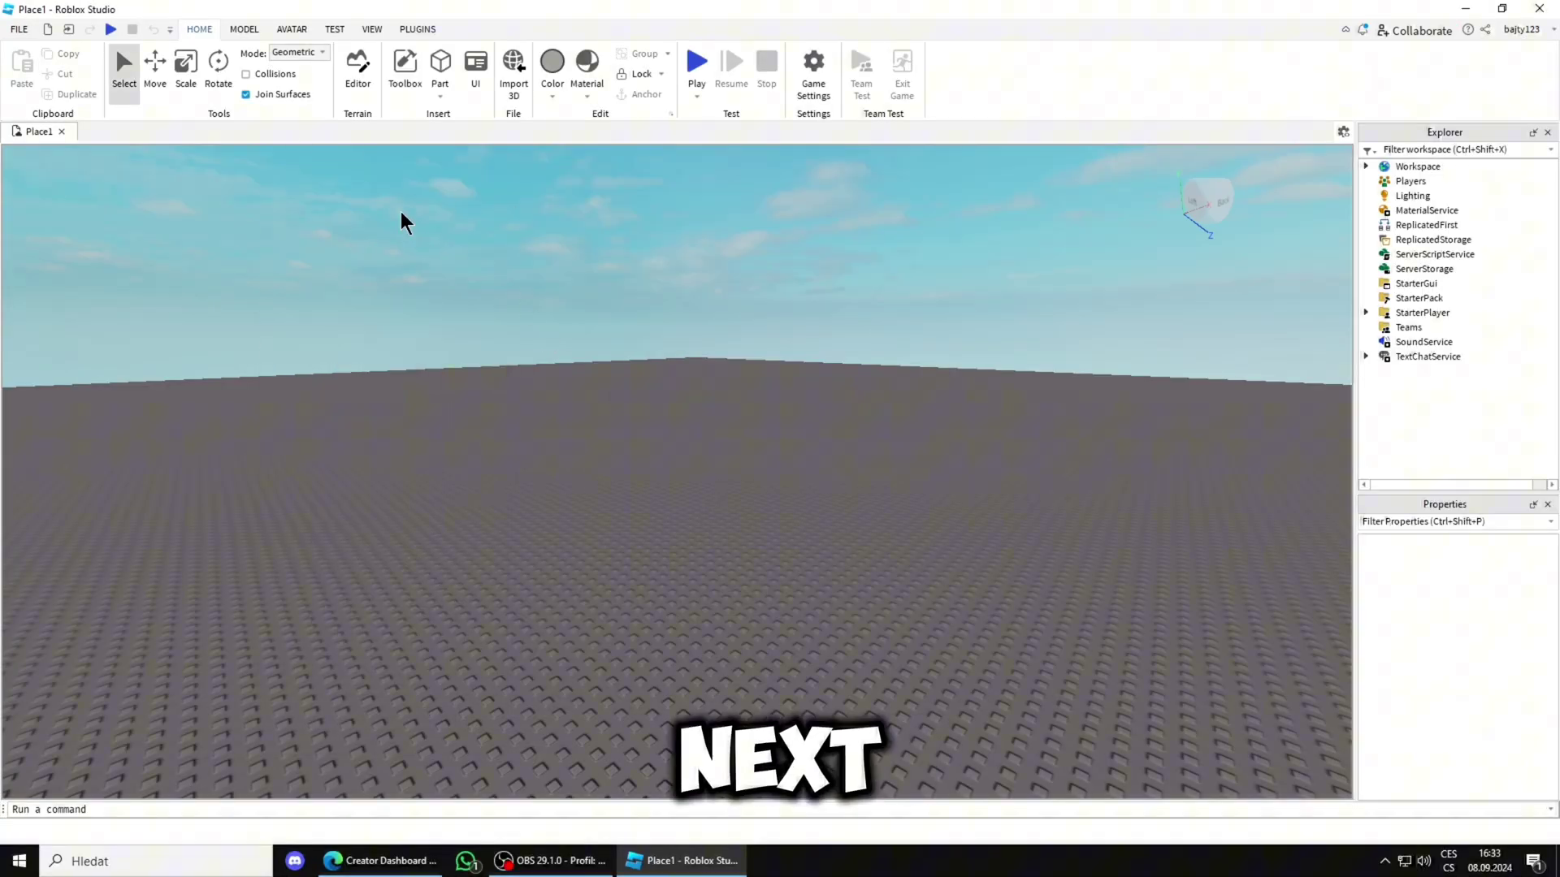
Use the Load Character plugin to spawn an avatar at the origin, entering the account's username
click(417, 31)
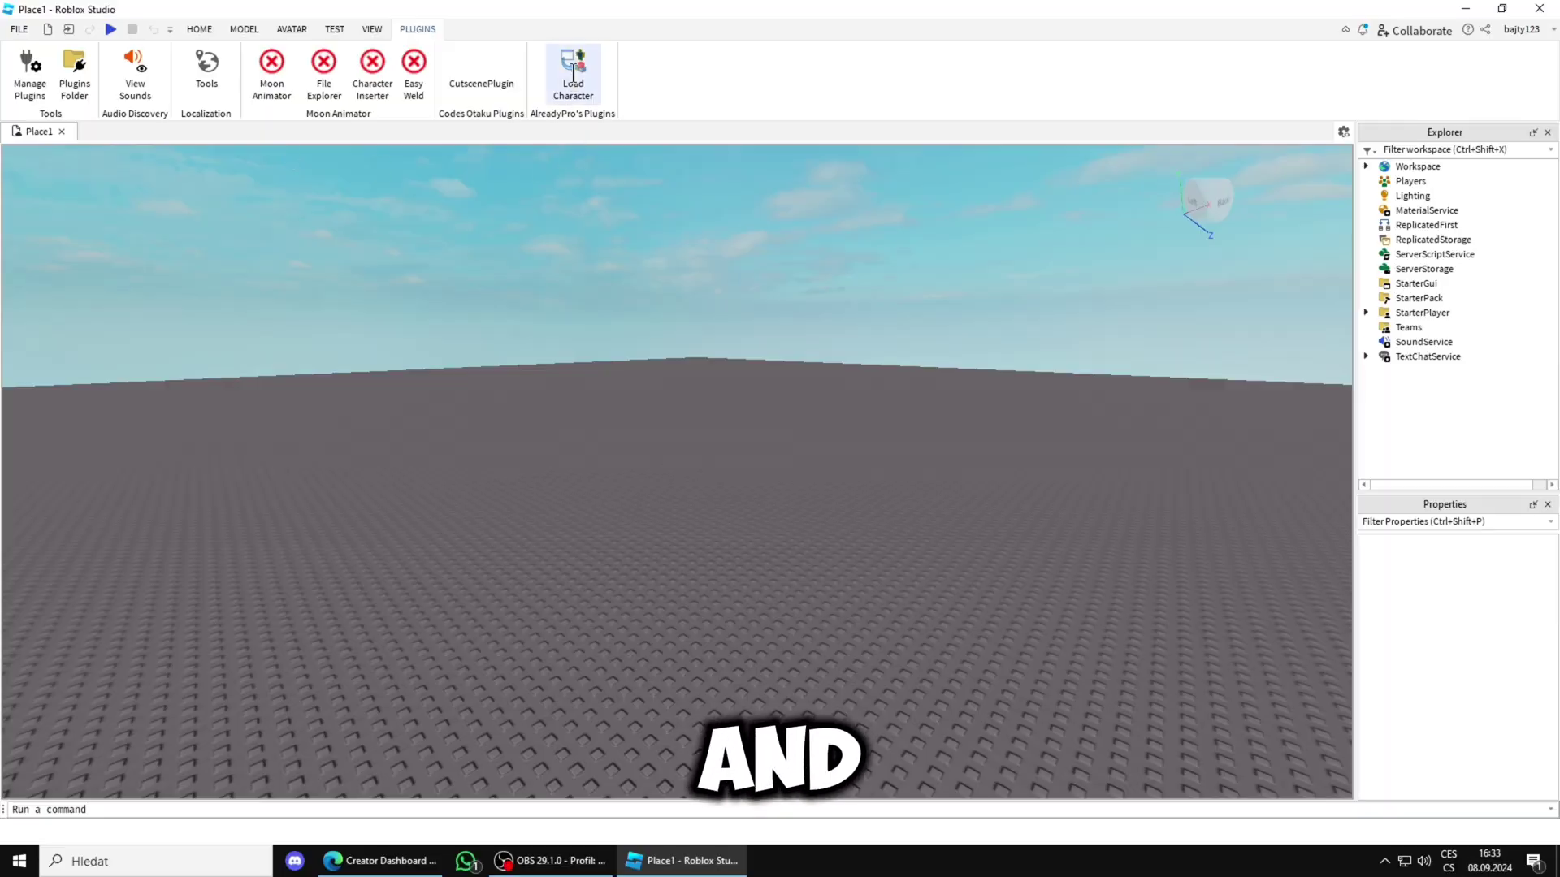
click(573, 73)
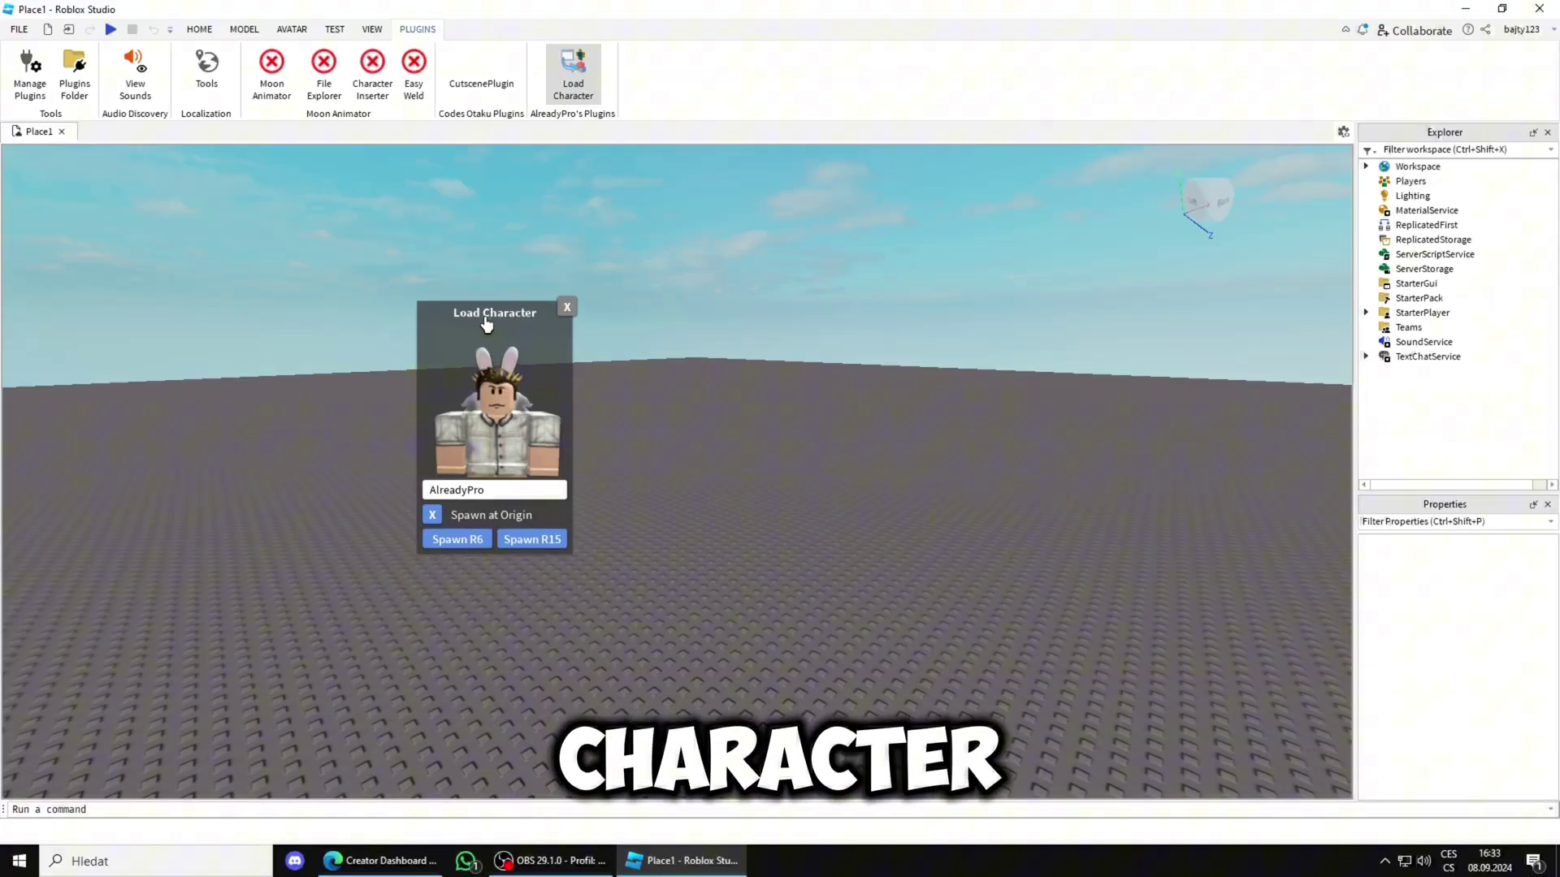
drag(465, 346, 770, 279)
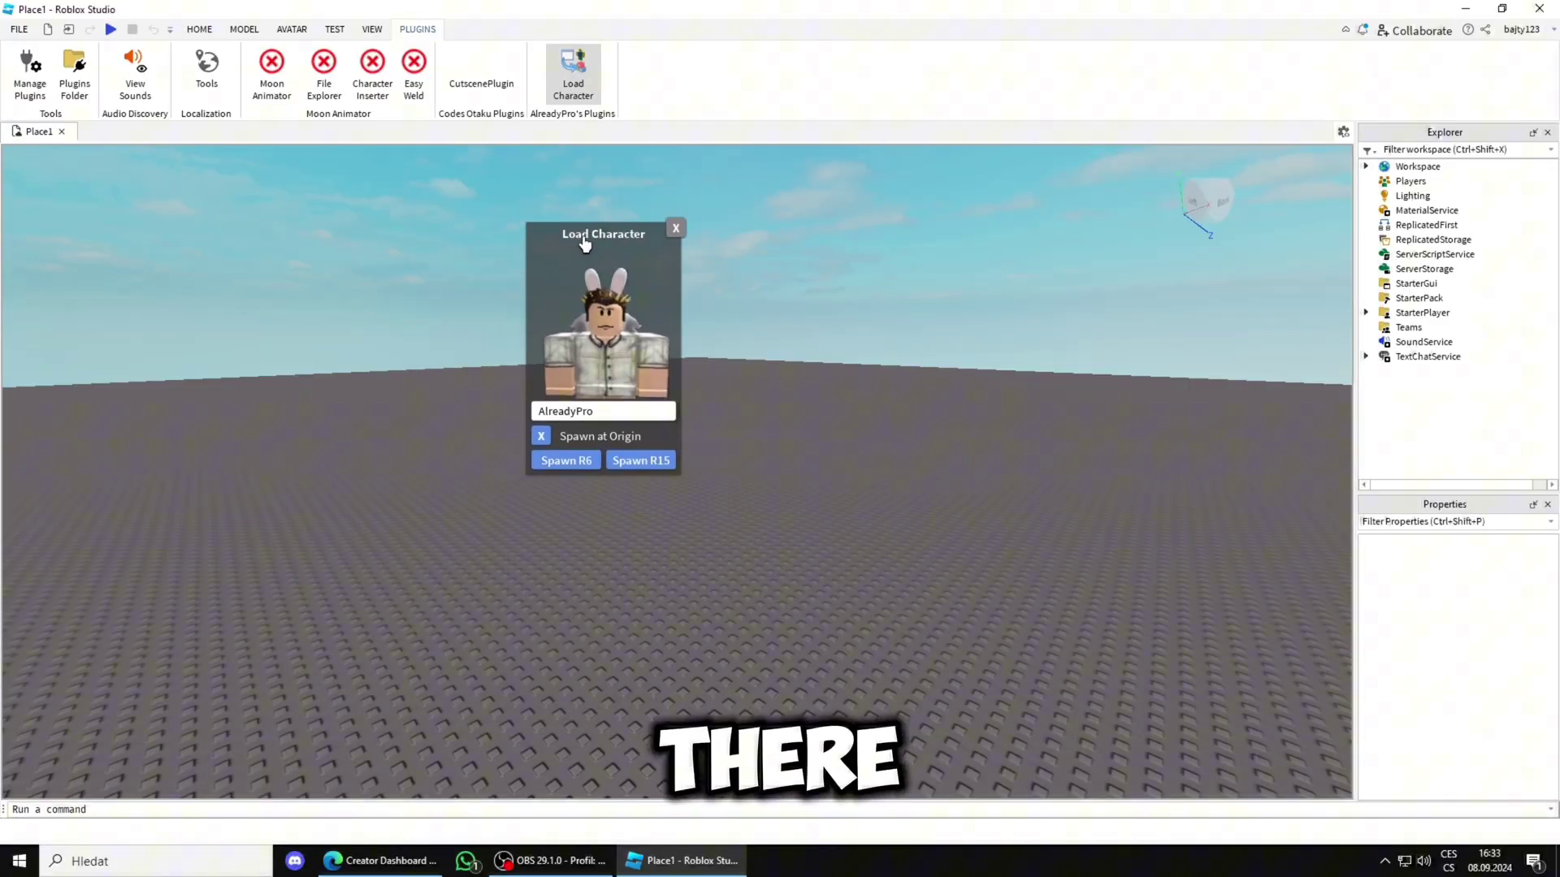
double_click(562, 445)
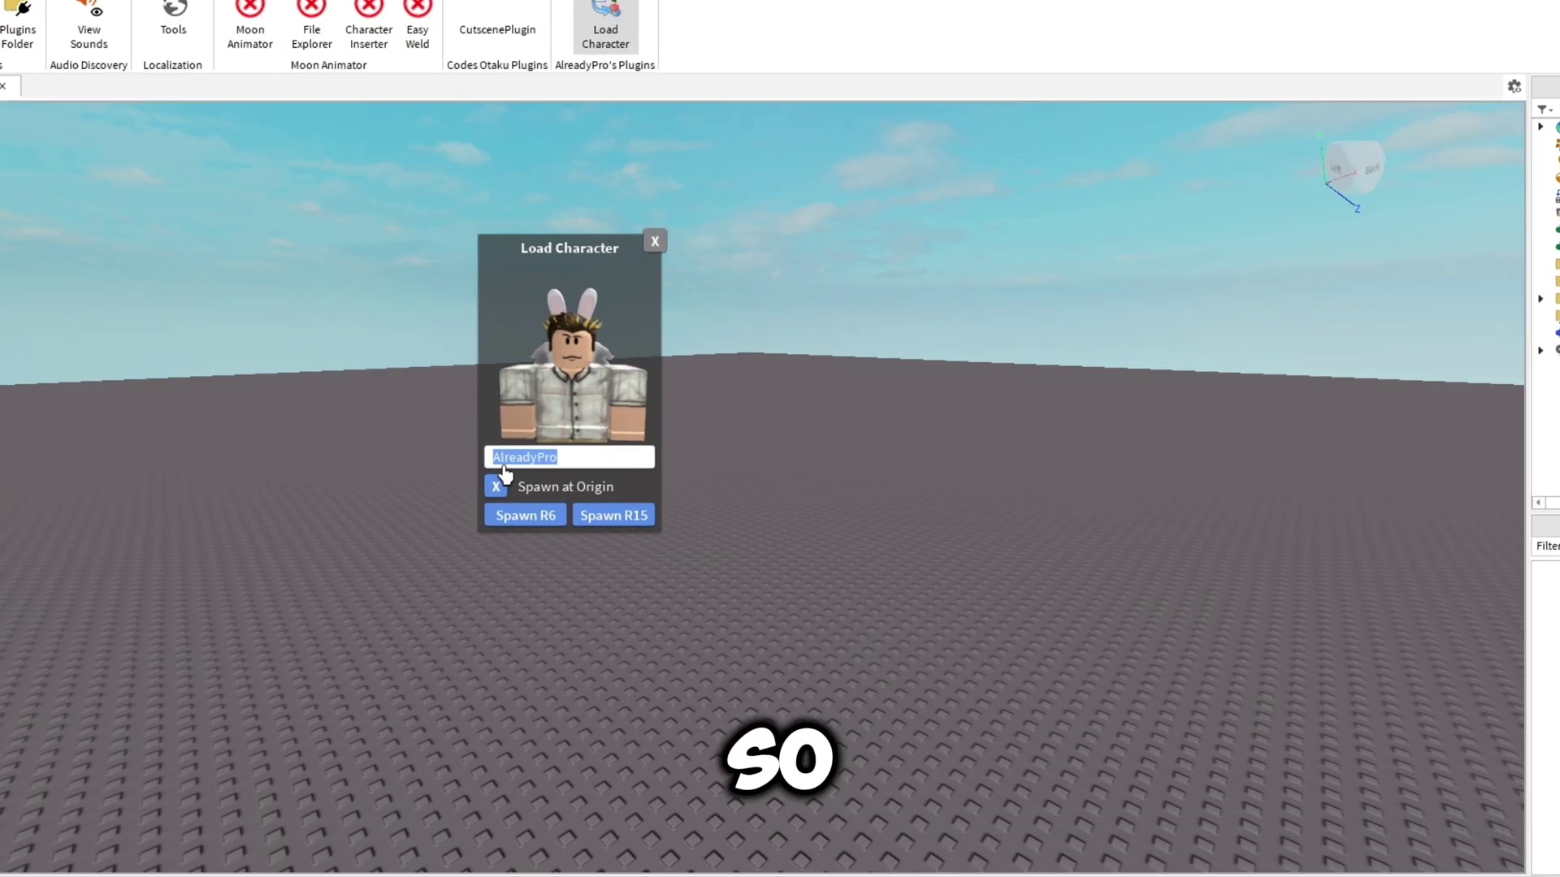
text(bajty123)
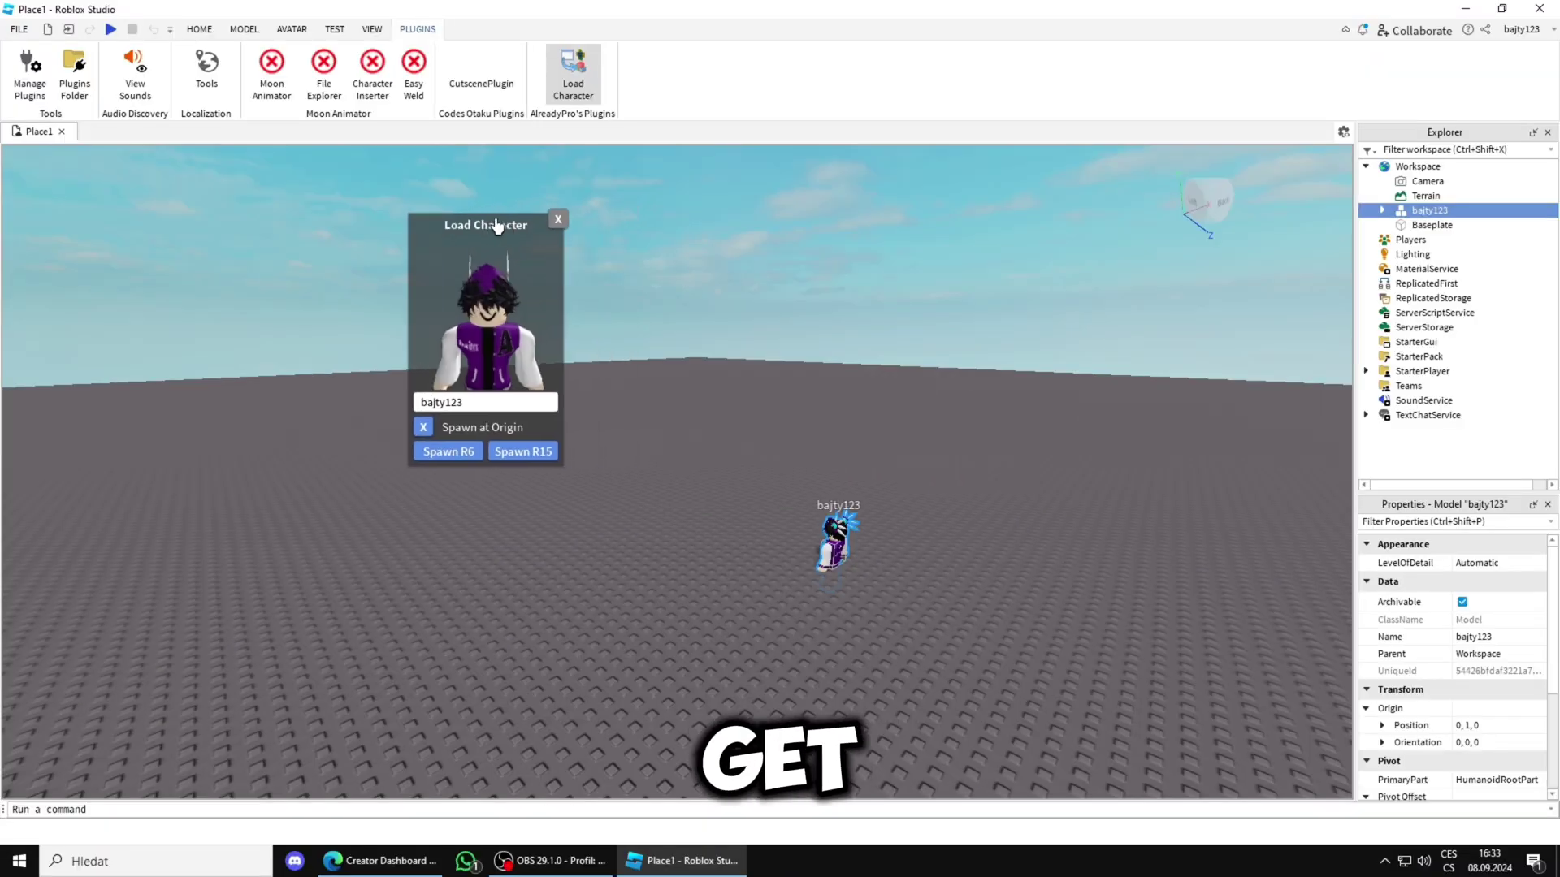
drag(505, 220, 355, 218)
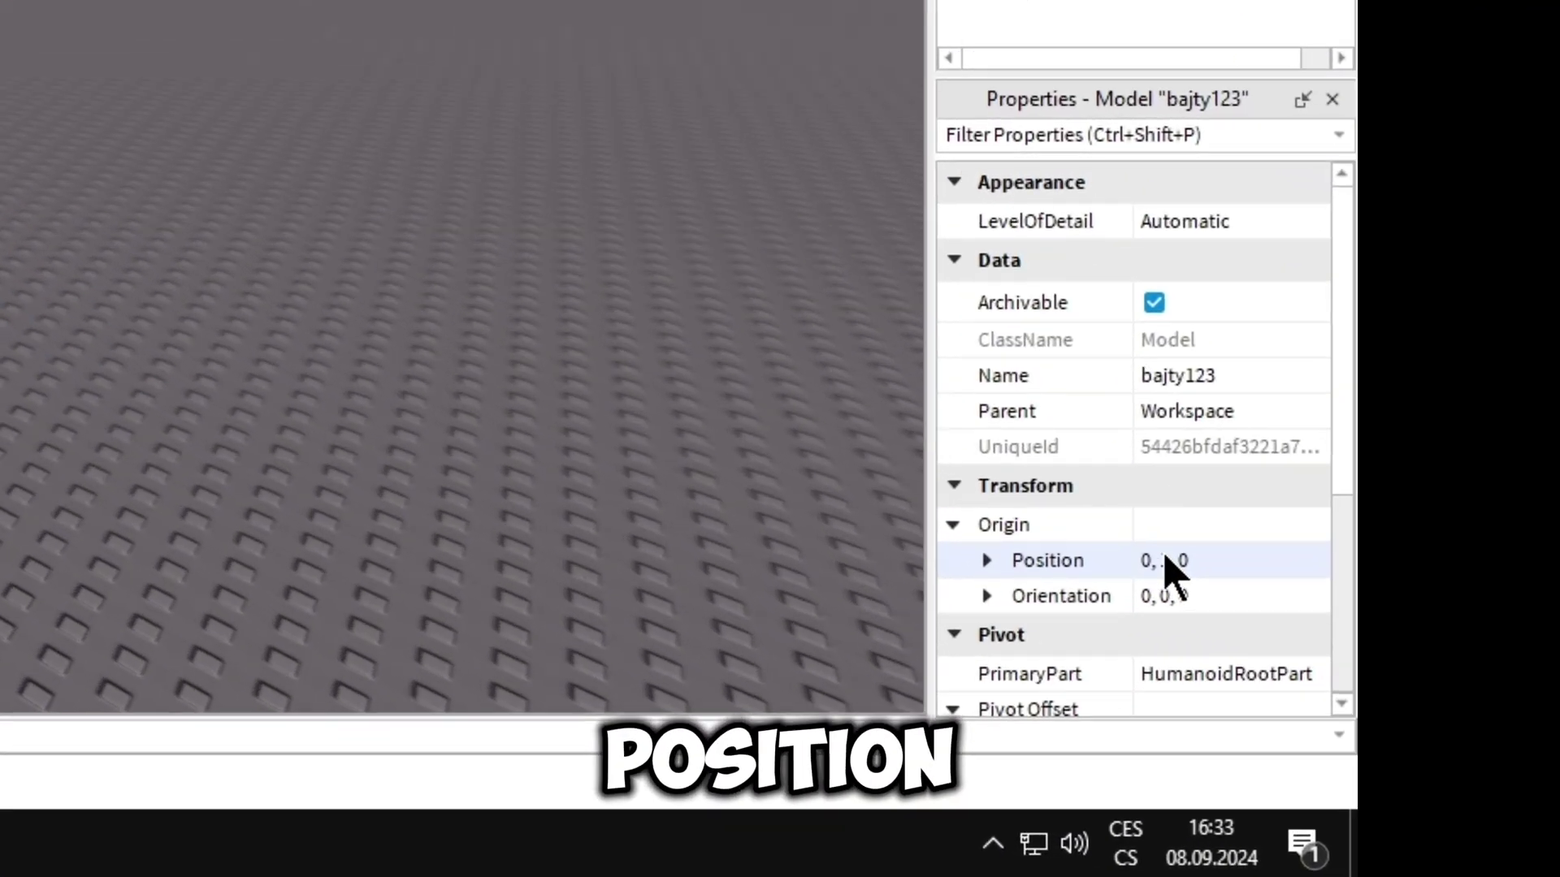
Set the avatar model's origin position to 0, 3, 0 so it is raised above the baseplate
click(1166, 562)
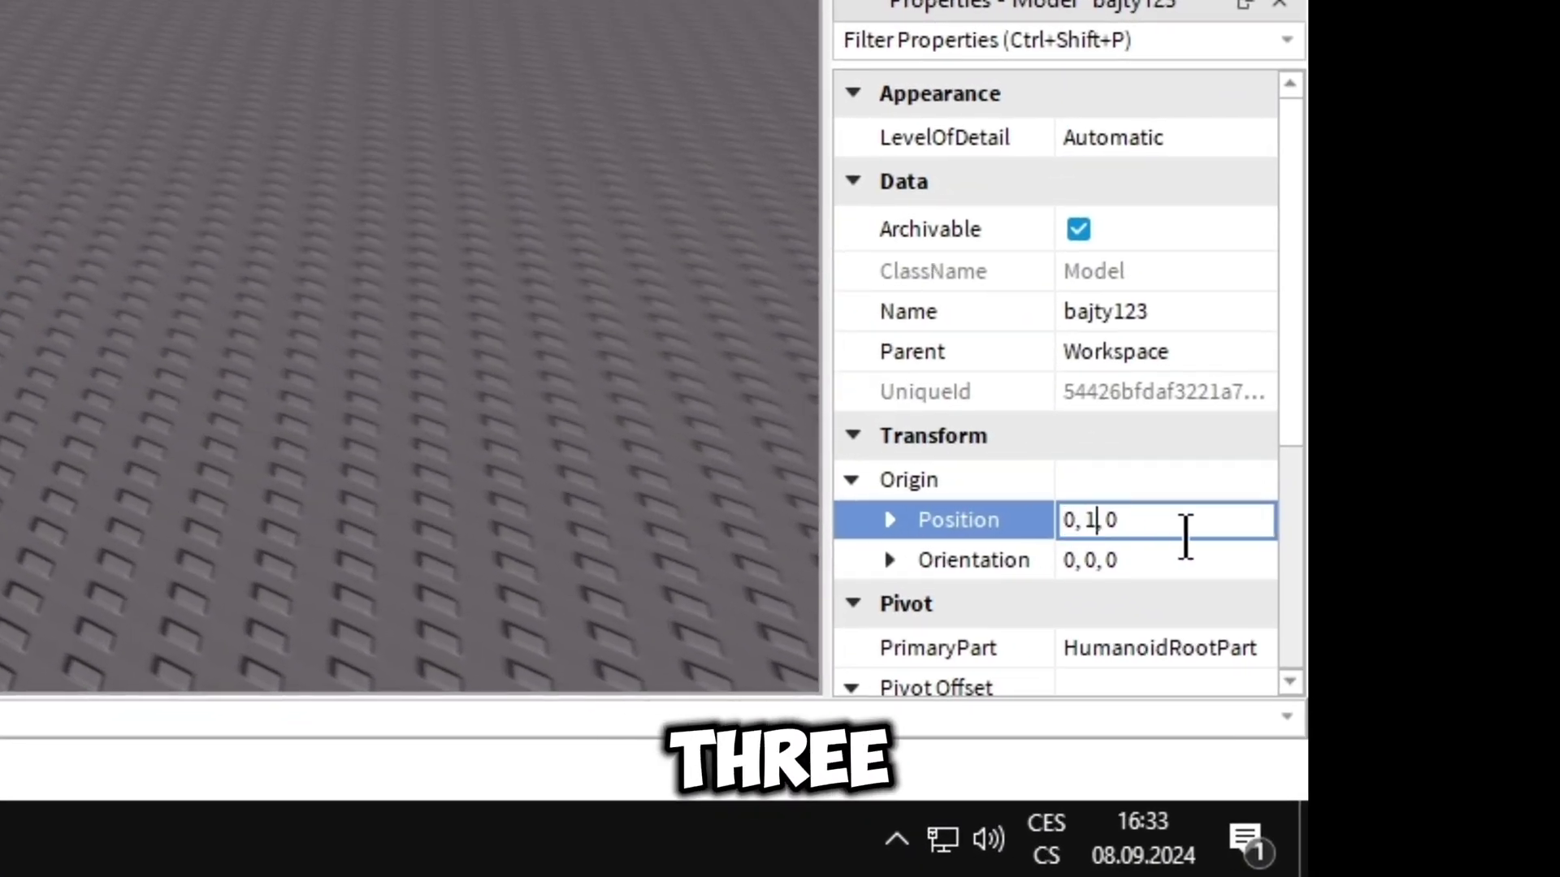
key(BackSpace)
text(3)
key(Return)
right_drag(906, 495, 763, 305)
scroll(907, 496, up, 3)
scroll(829, 333, up, 3)
scroll(719, 312, down, 3)
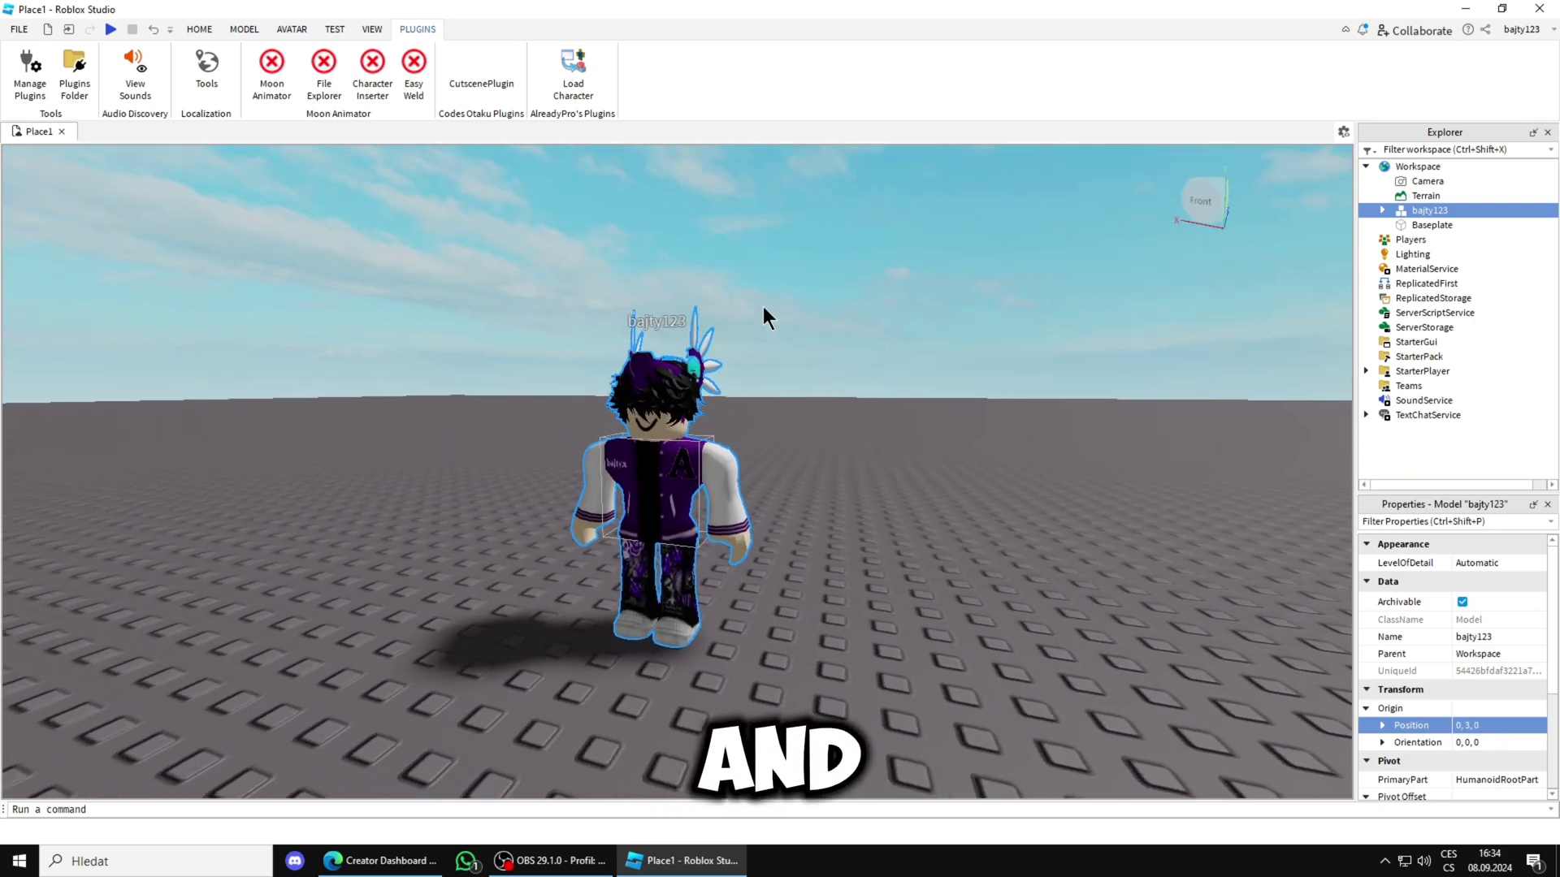
right_drag(636, 453, 638, 446)
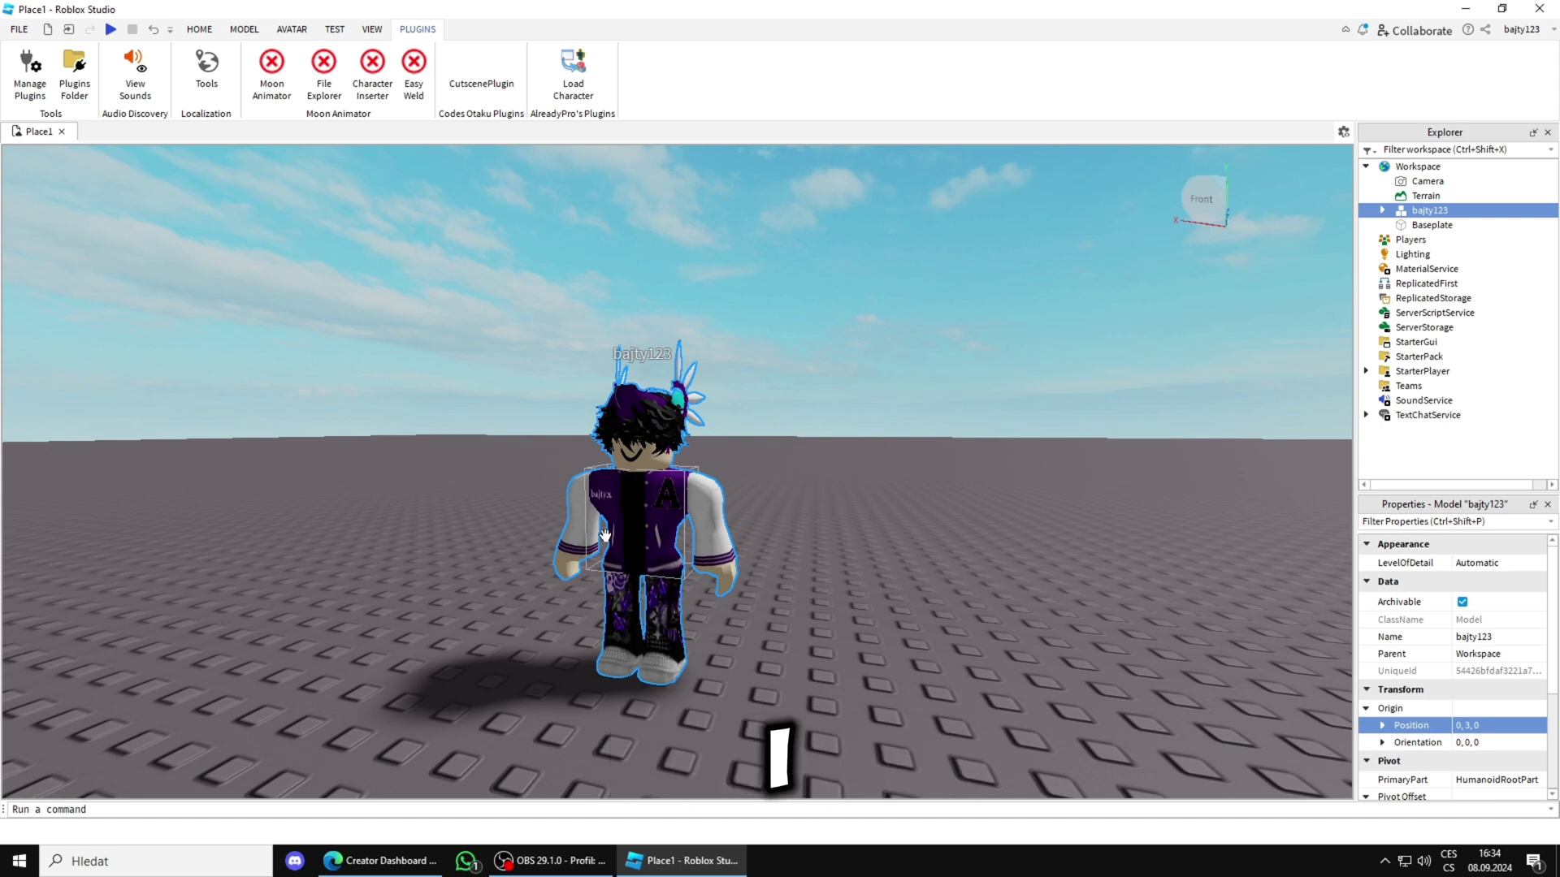
scroll(568, 357, up, 2)
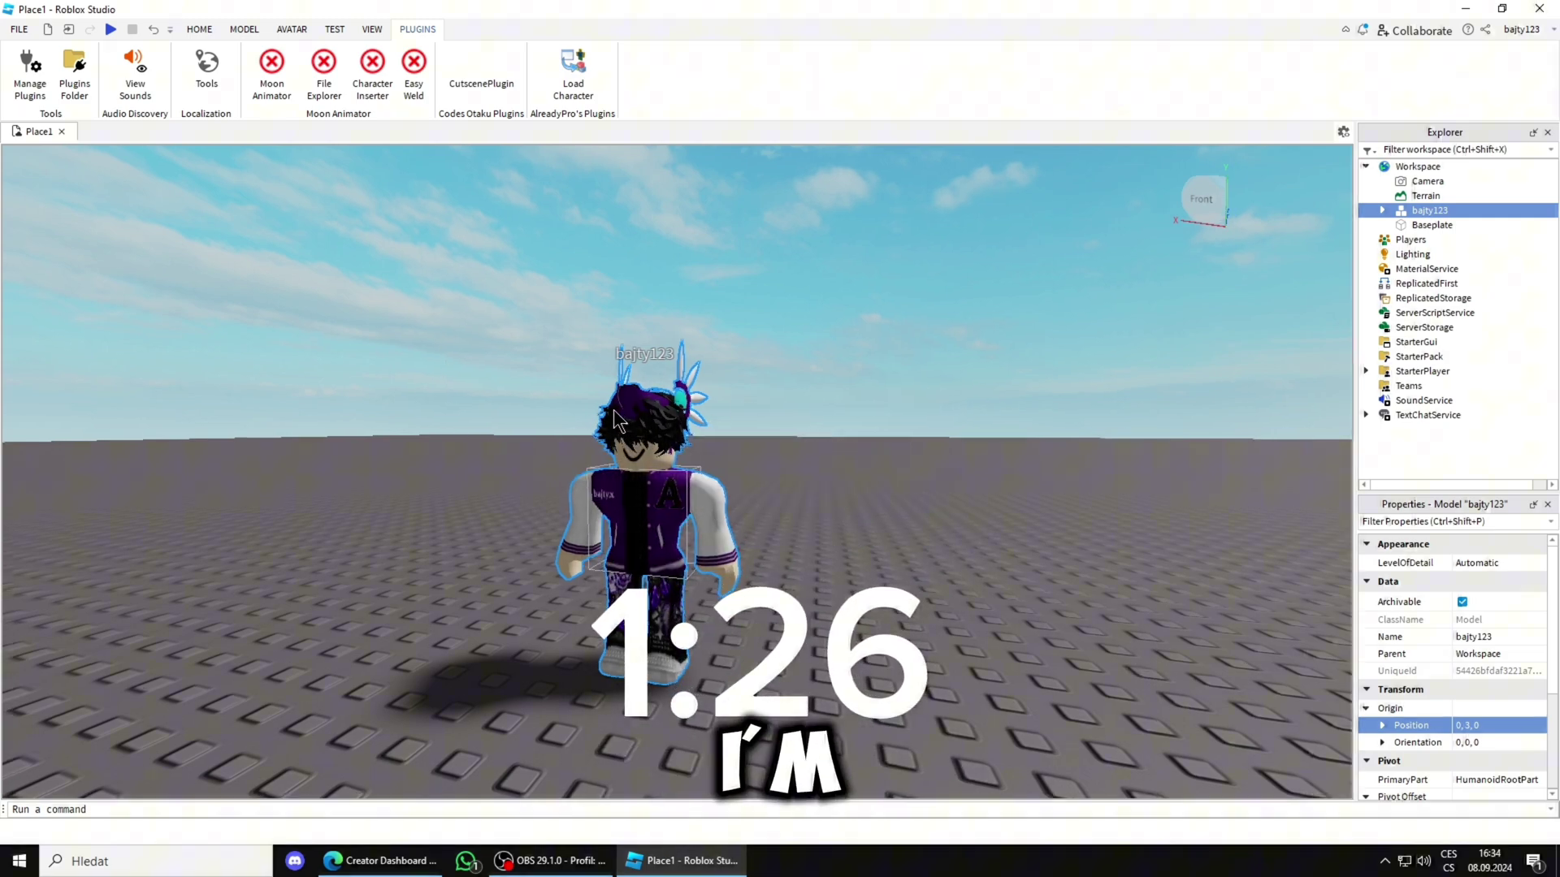
scroll(616, 408, down, 3)
scroll(615, 407, up, 3)
scroll(643, 406, down, 1)
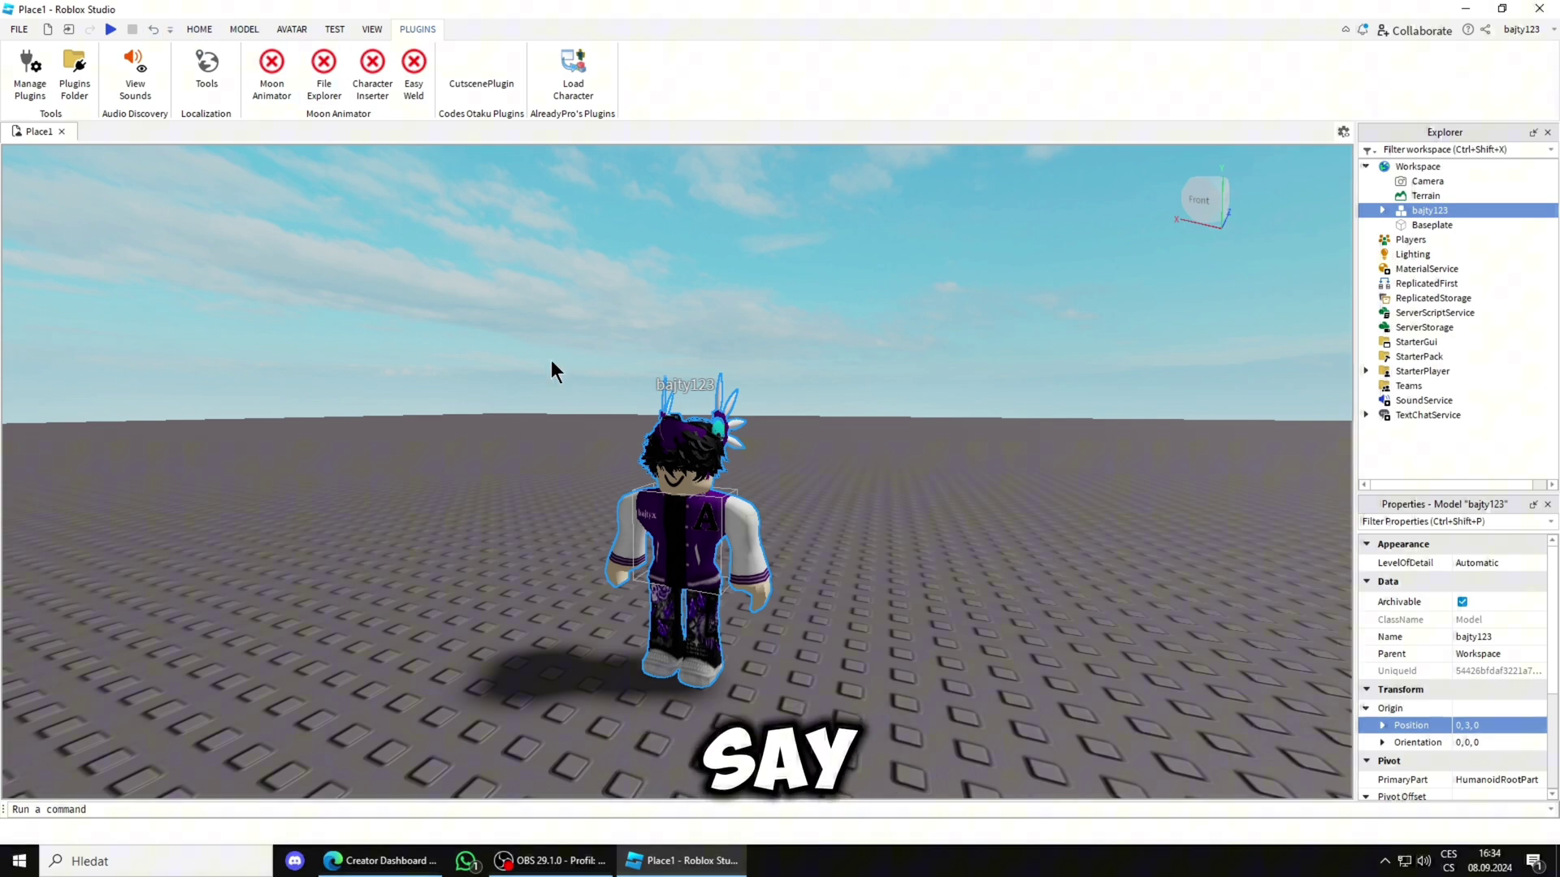
right_drag(552, 362, 671, 509)
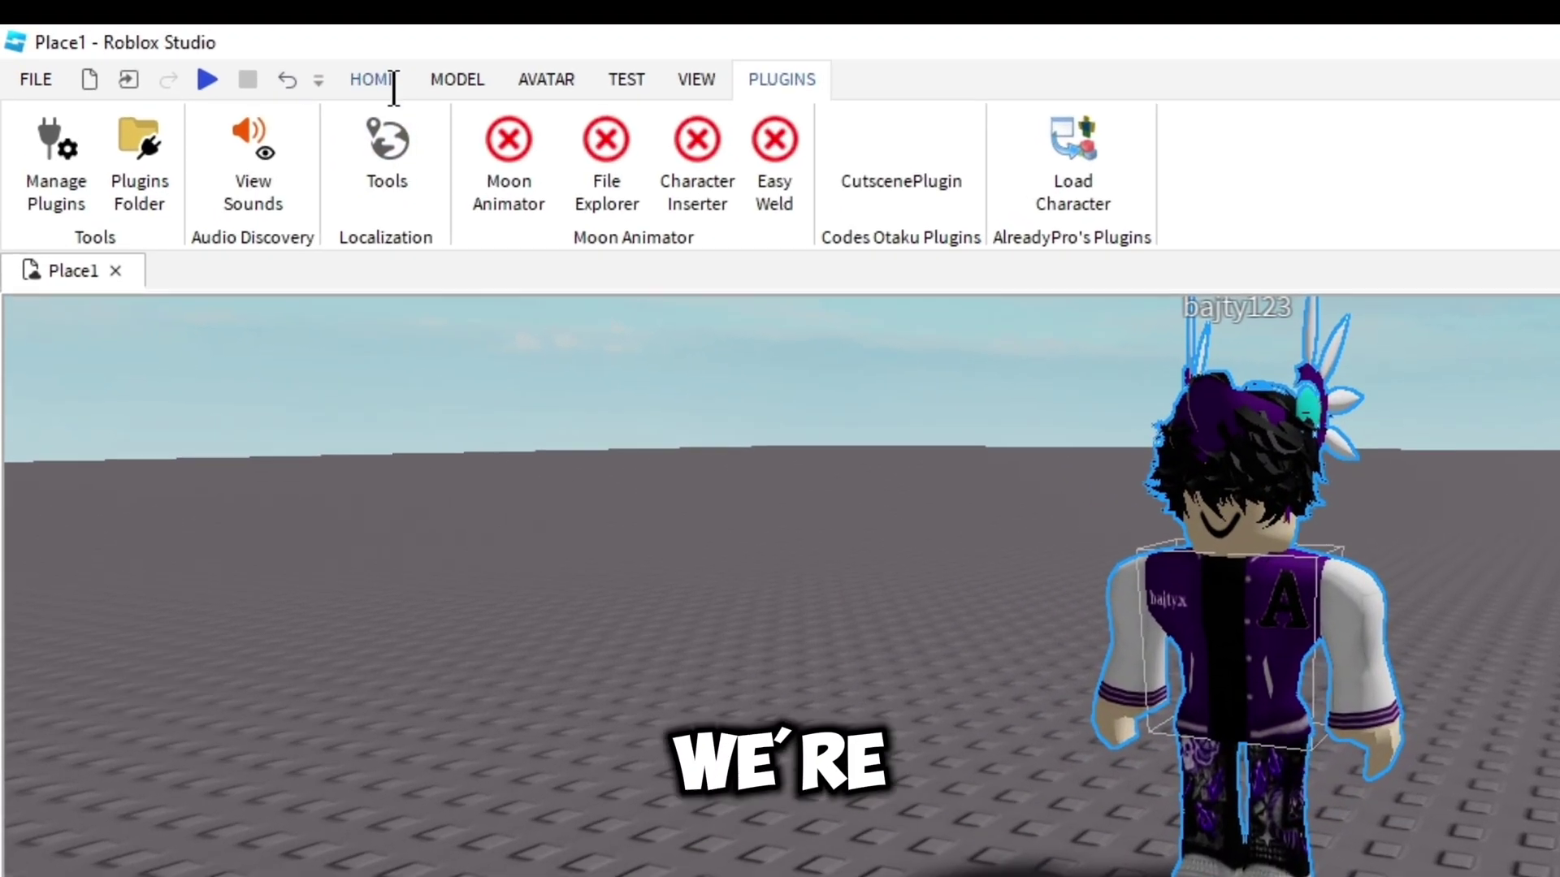
Insert the pistol mesh model near the avatar from a Toolbox search for "pistol"
click(199, 30)
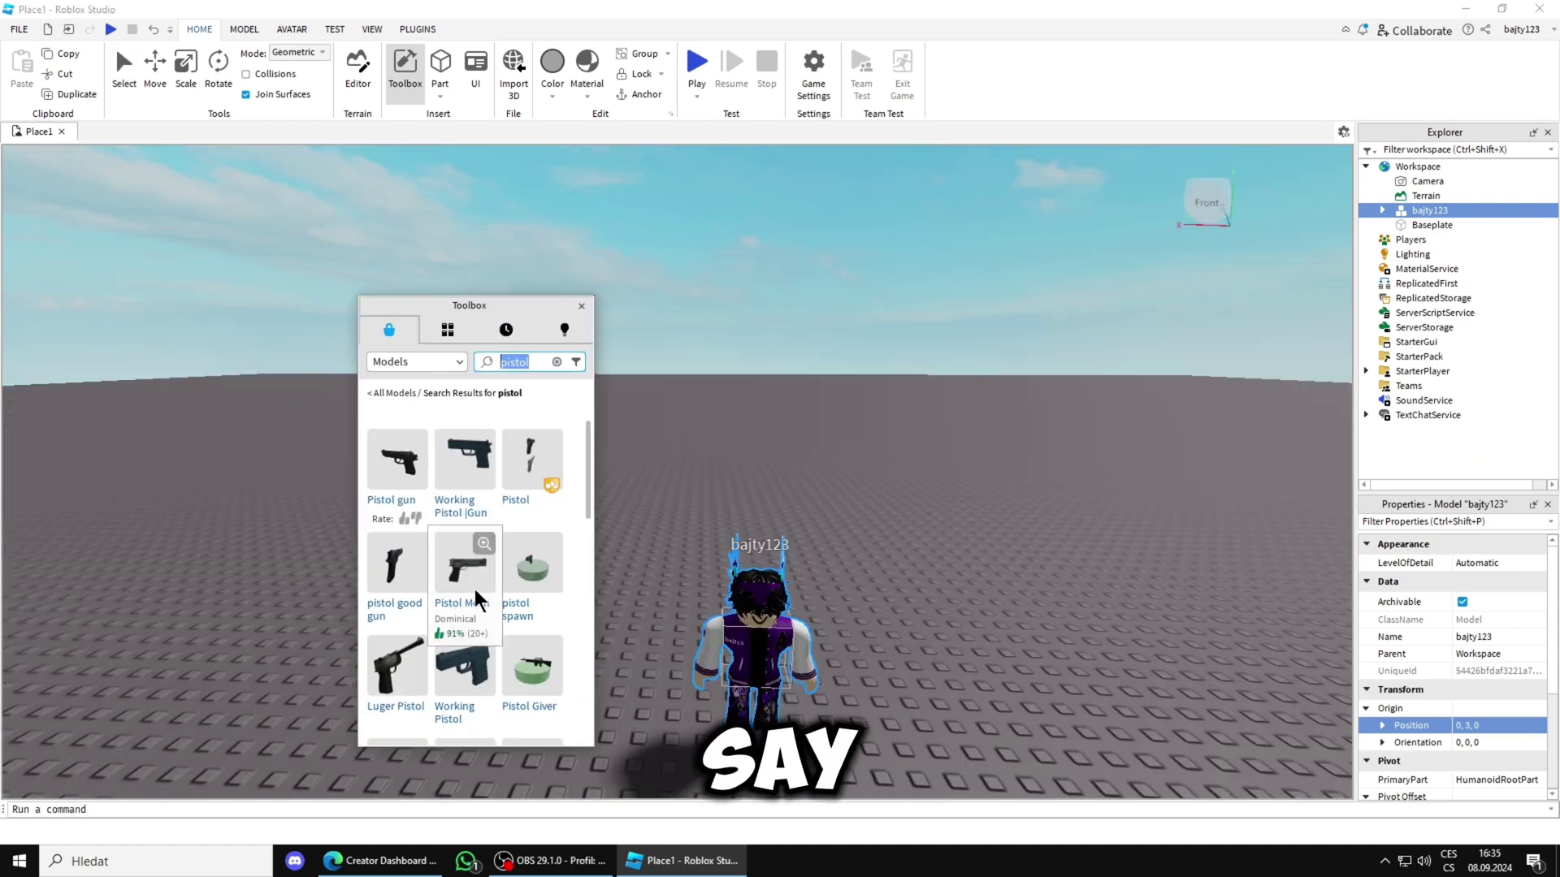
click(469, 590)
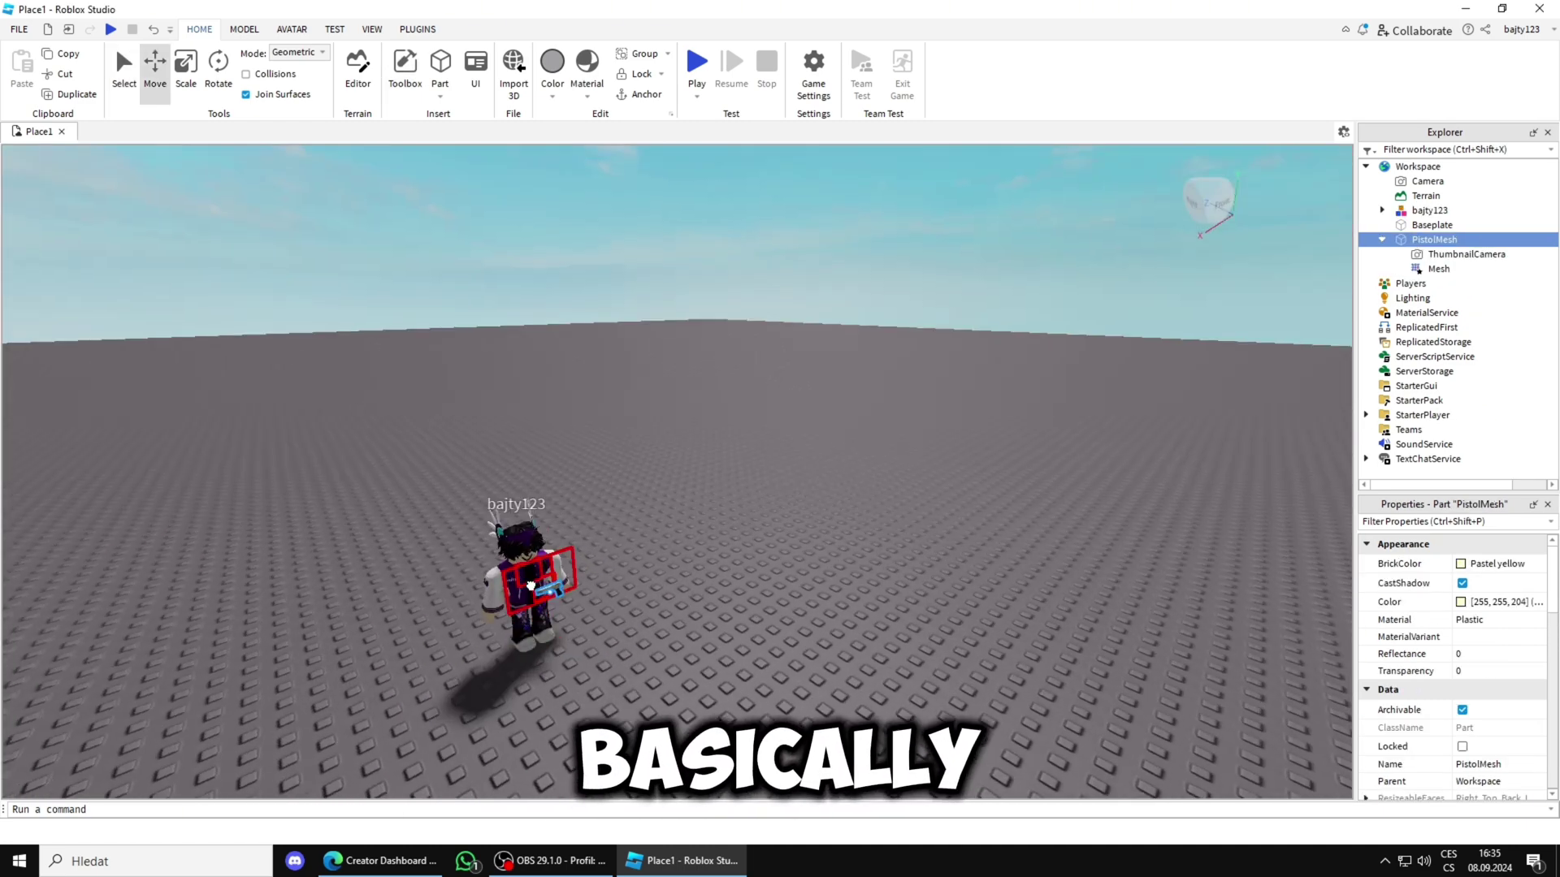
scroll(600, 500, up, 5)
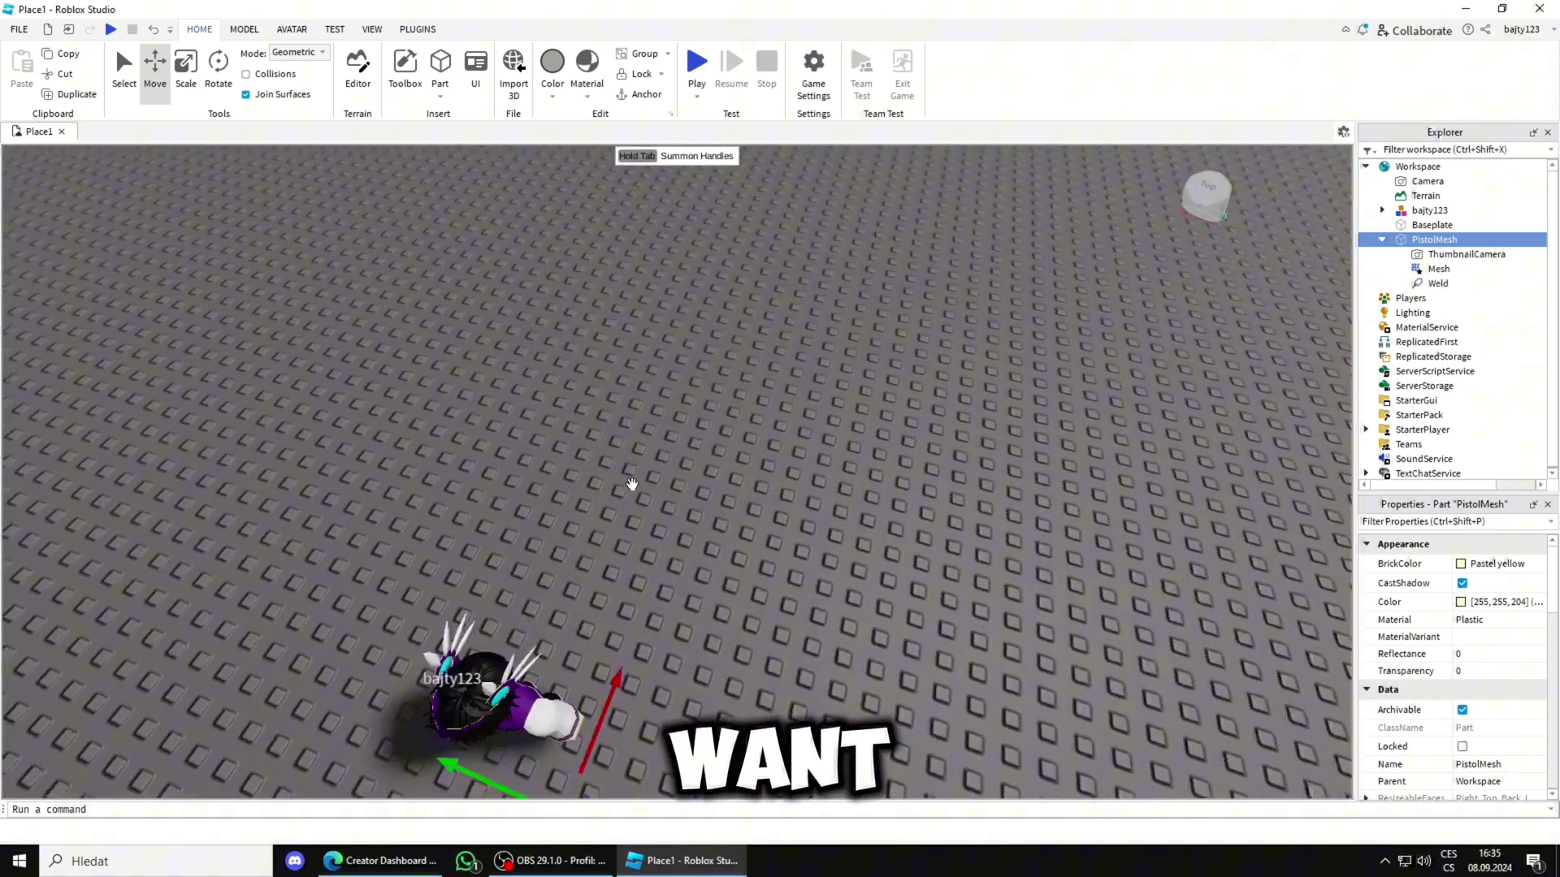
scroll(633, 482, up, 2)
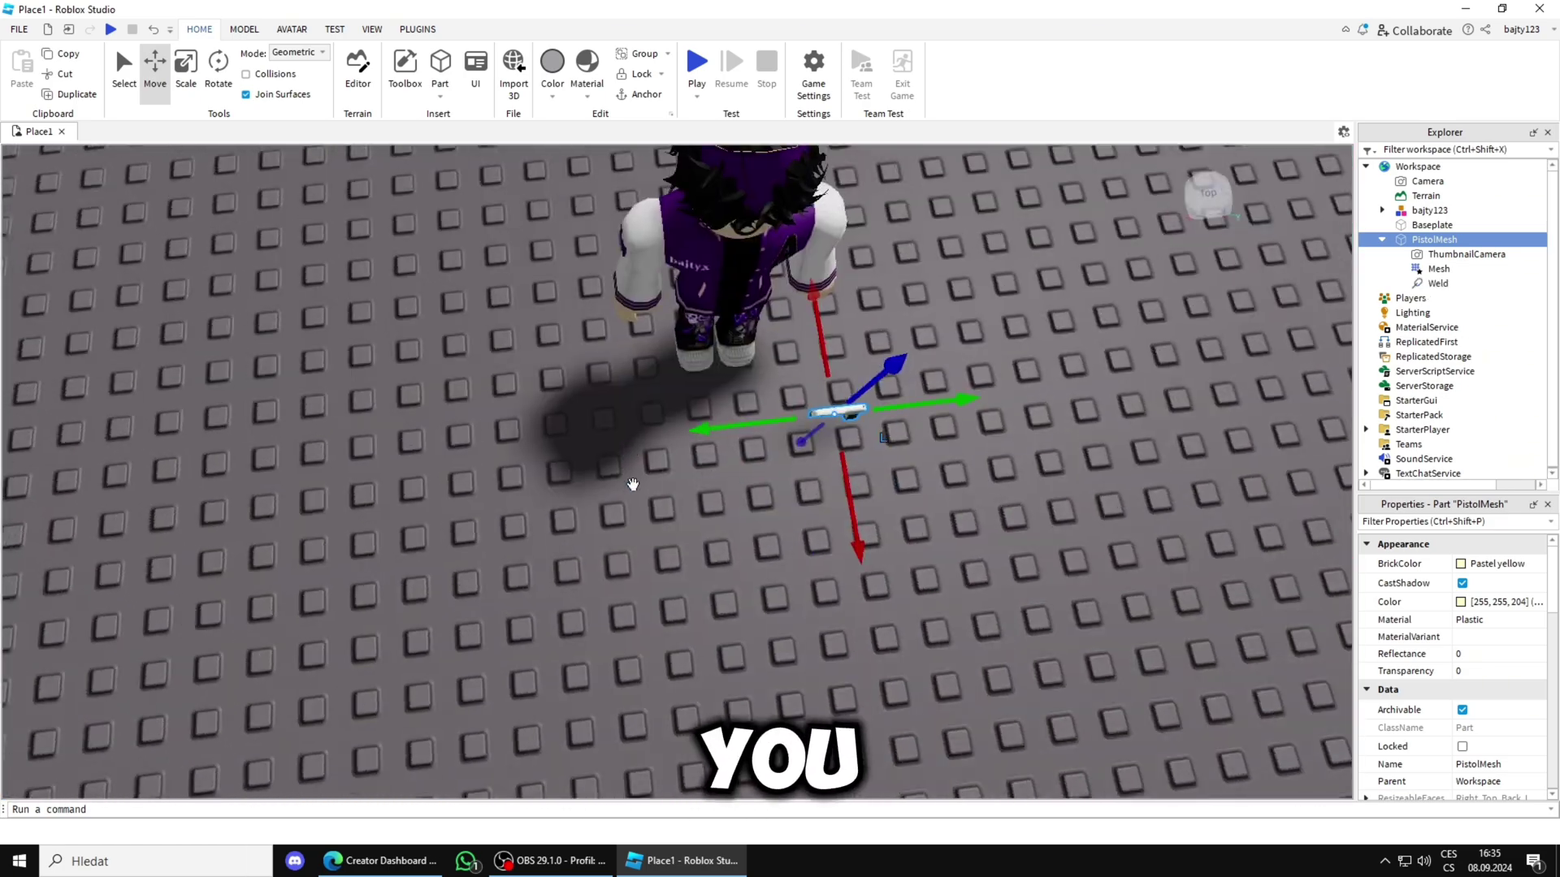
Select the avatar model together with PistolMesh in the Workspace and frame them in the viewport
click(1381, 239)
right_click(1430, 237)
click(1346, 203)
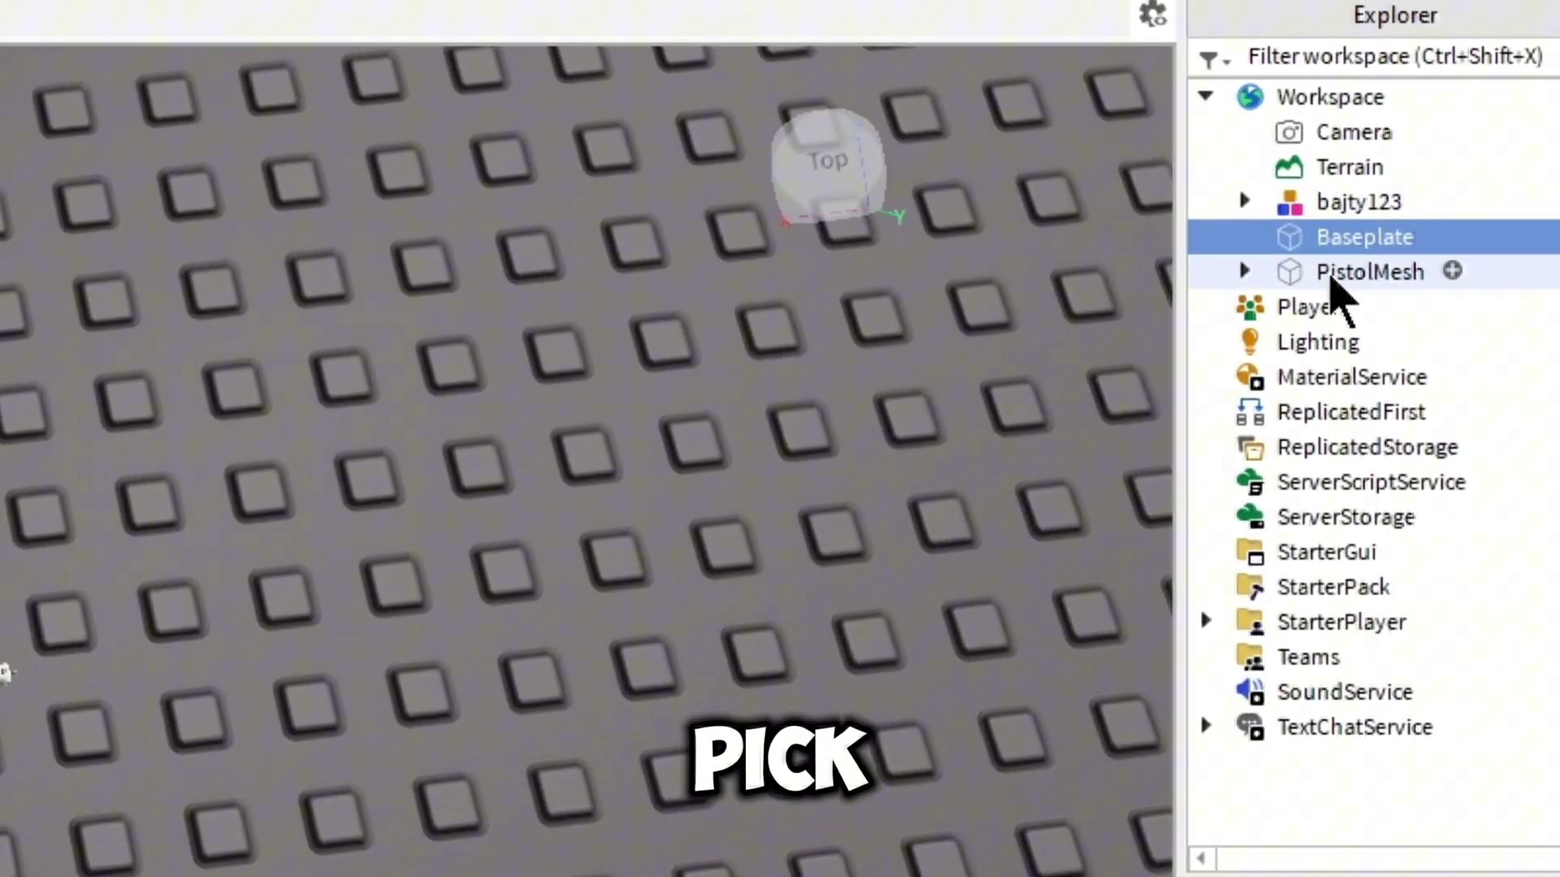
click(1332, 275)
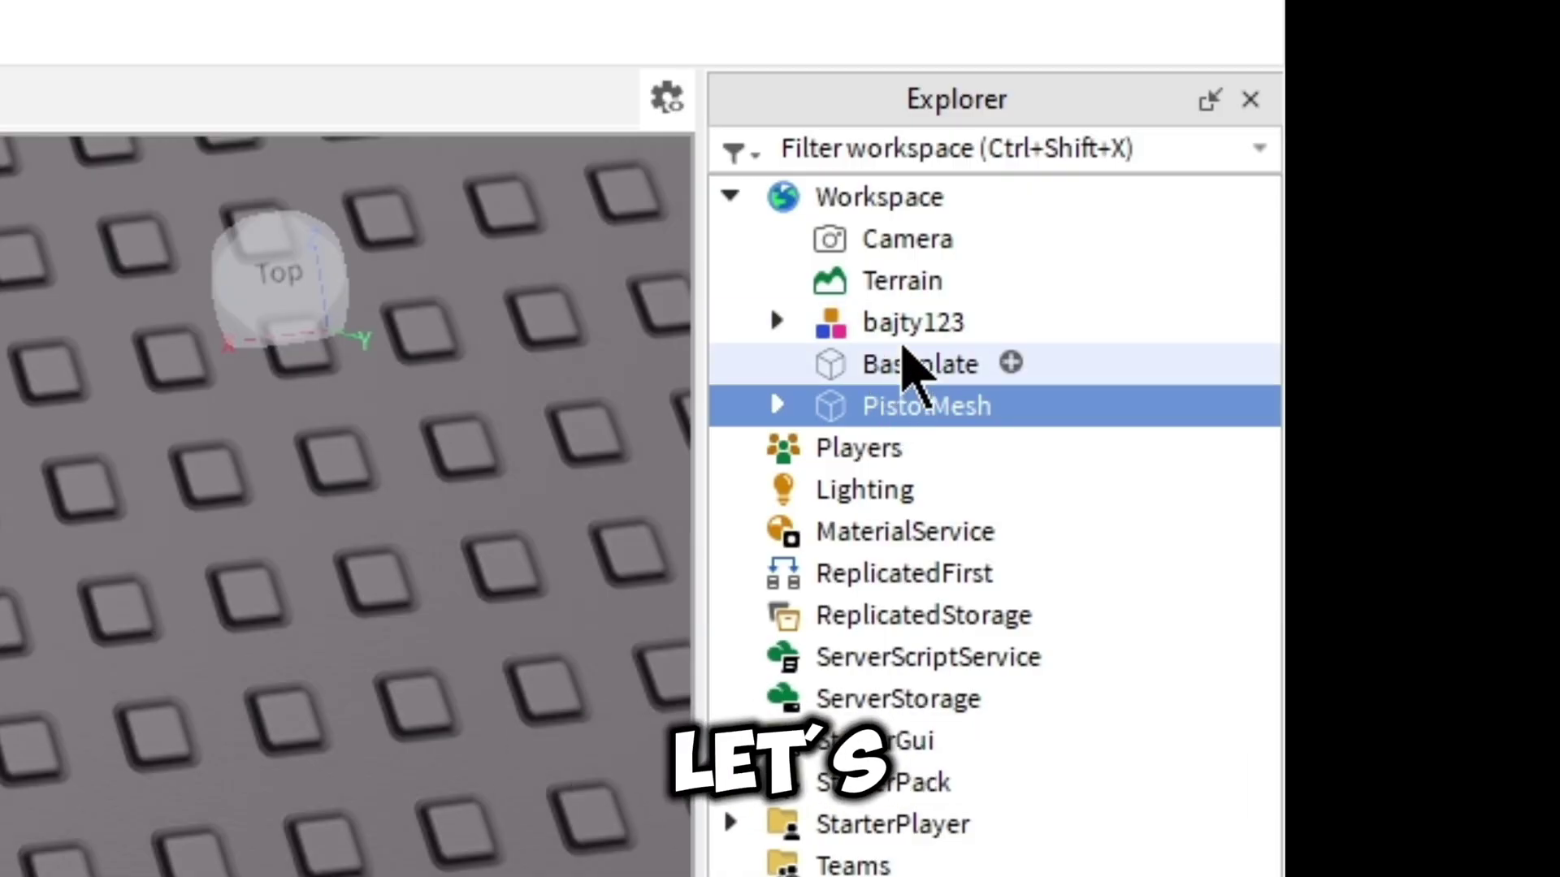
ctrl+click(900, 329)
key(f)
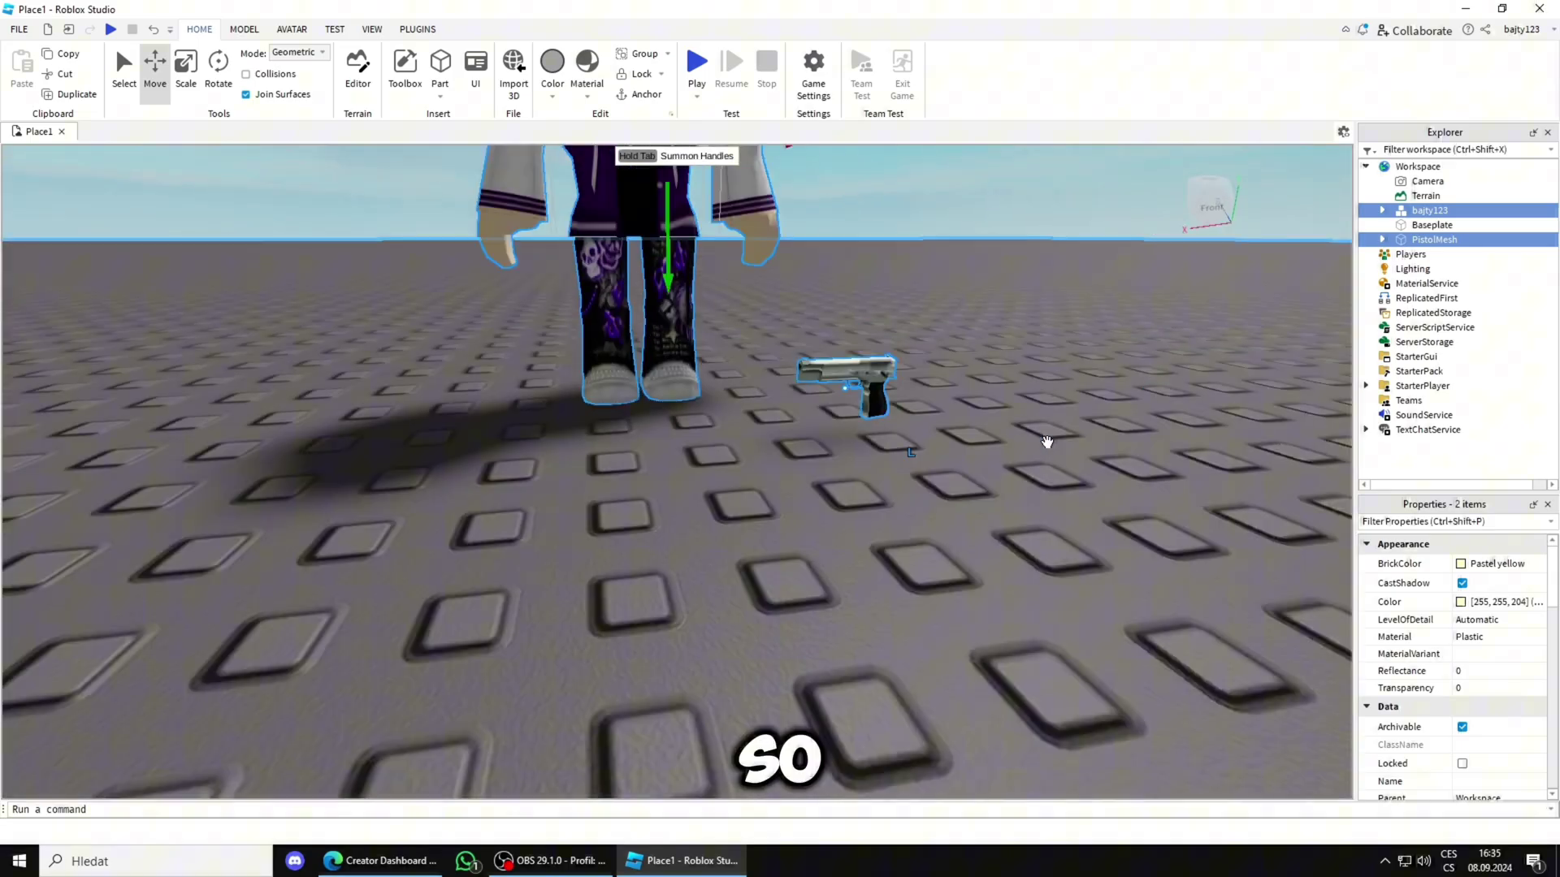
scroll(1047, 442, down, 5)
scroll(732, 376, up, 1)
scroll(1048, 339, down, 2)
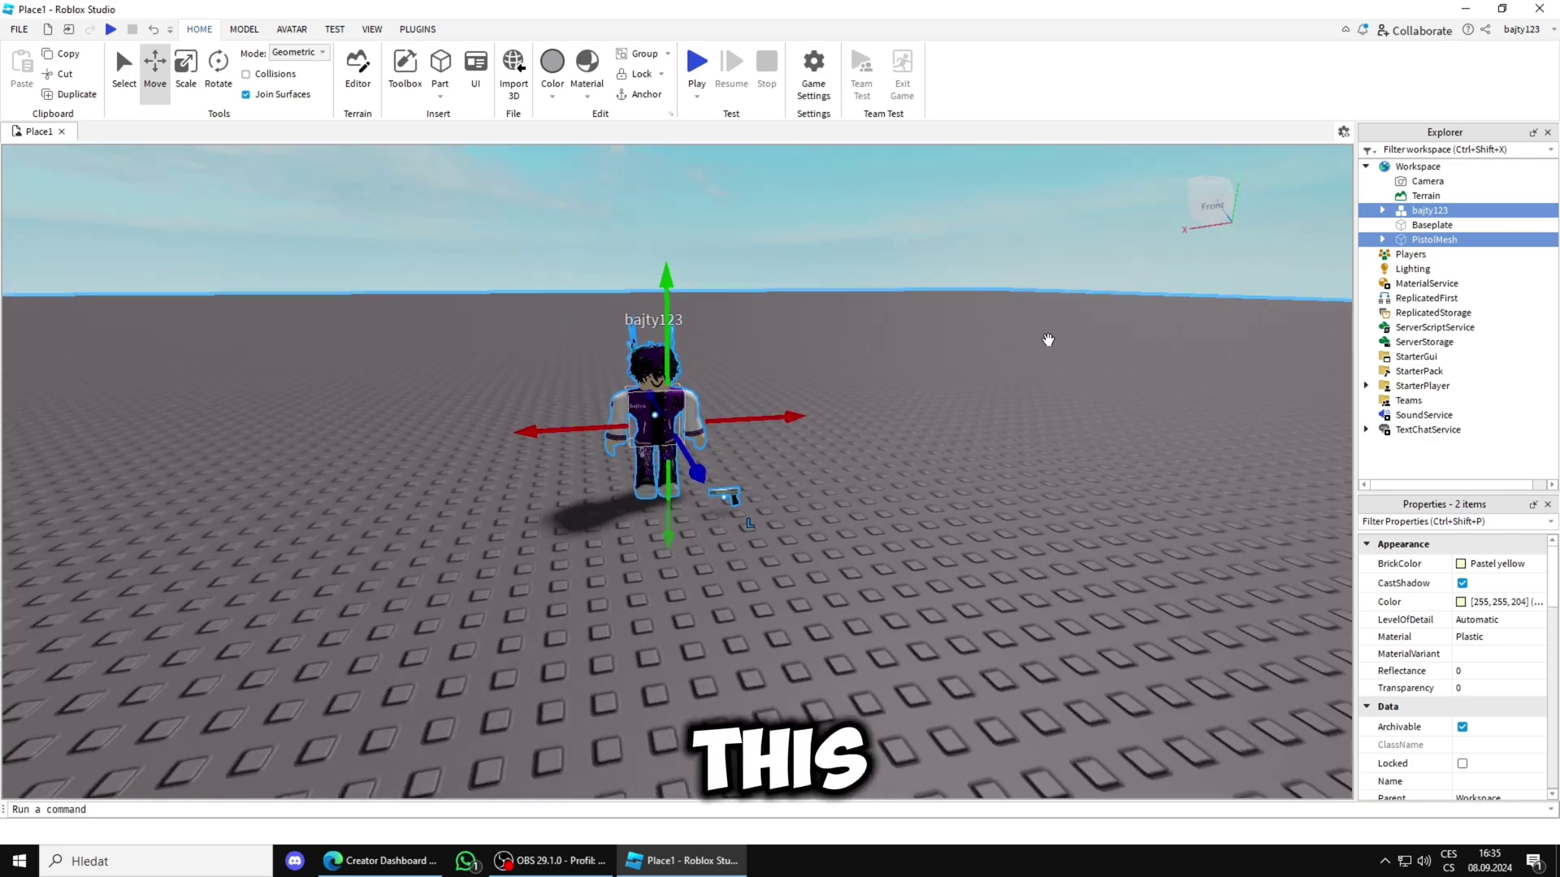
right_drag(1048, 339, 1073, 355)
scroll(1072, 355, up, 3)
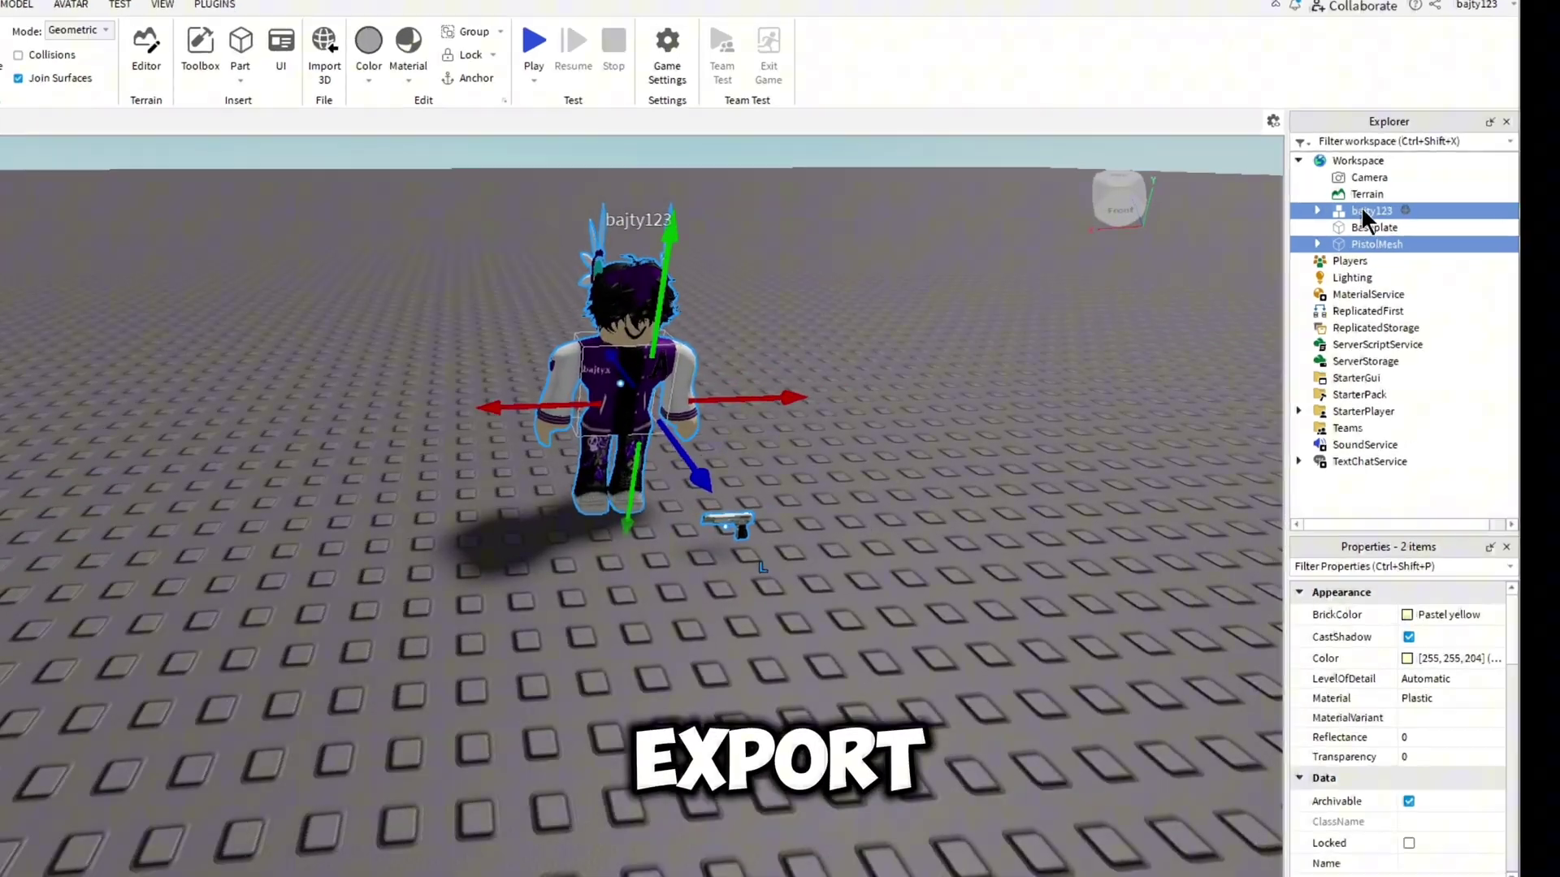
right_click(1427, 212)
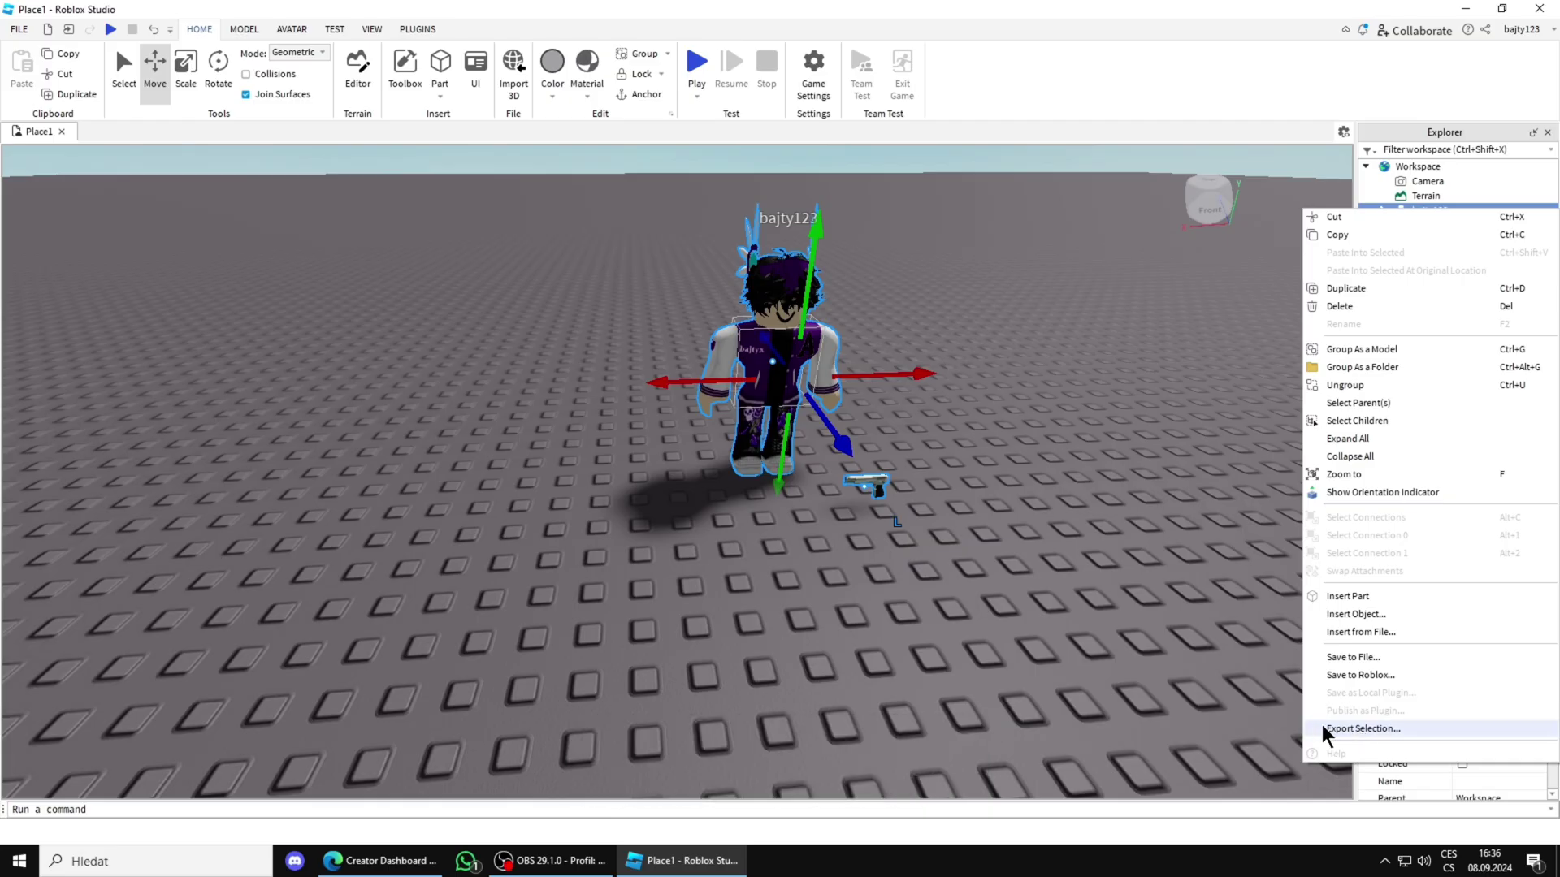
click(1324, 728)
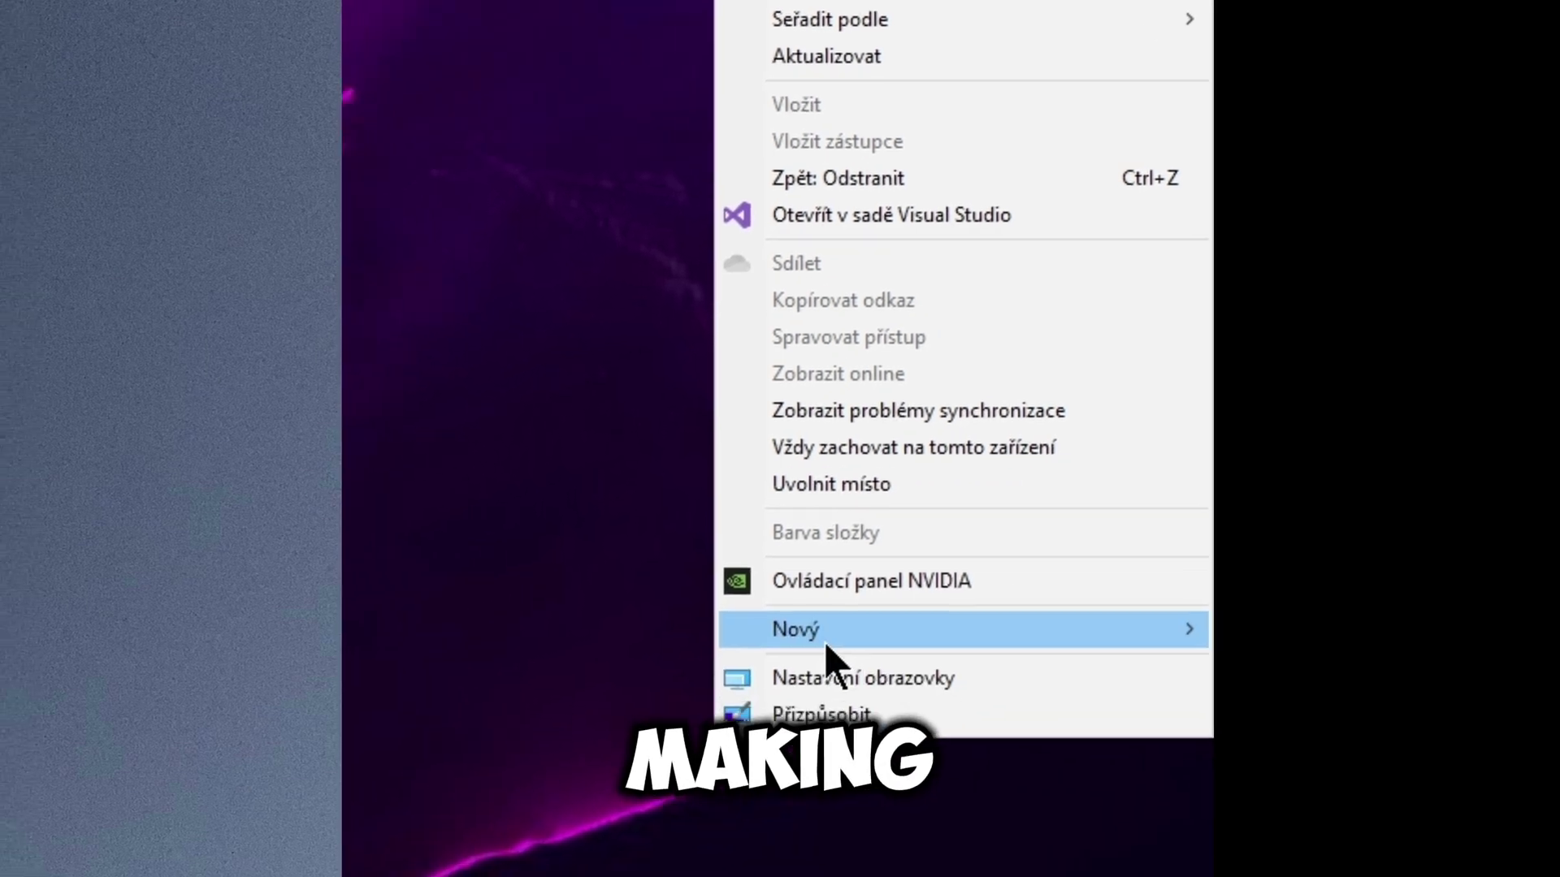
mouse_move(928, 586)
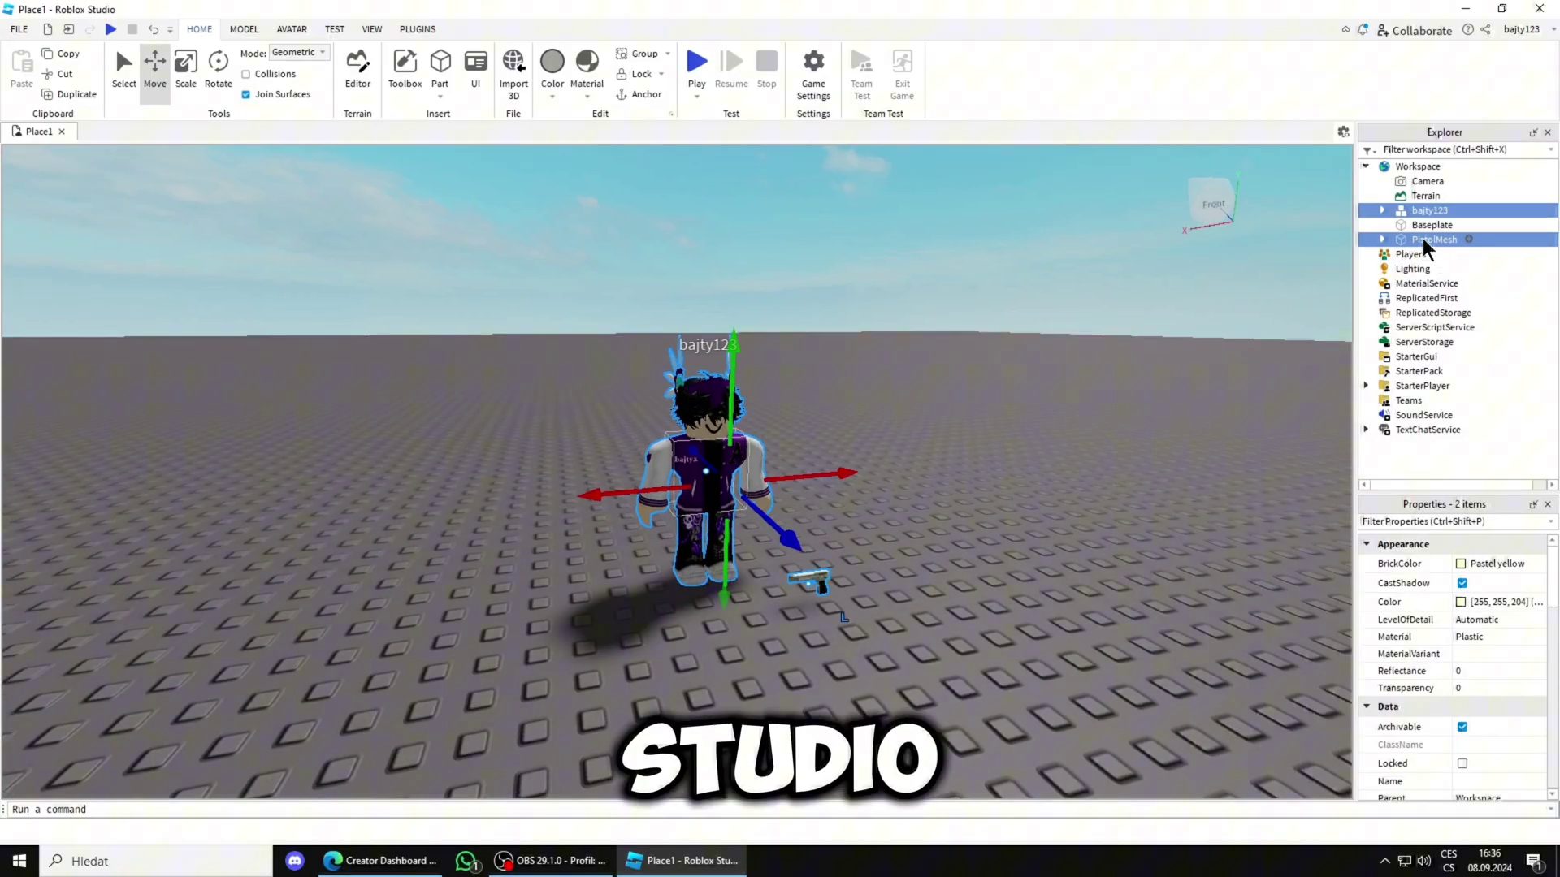
Export the selected avatar and pistol as an OBJ file named "Gfx showcase"
right_click(1423, 209)
click(1320, 723)
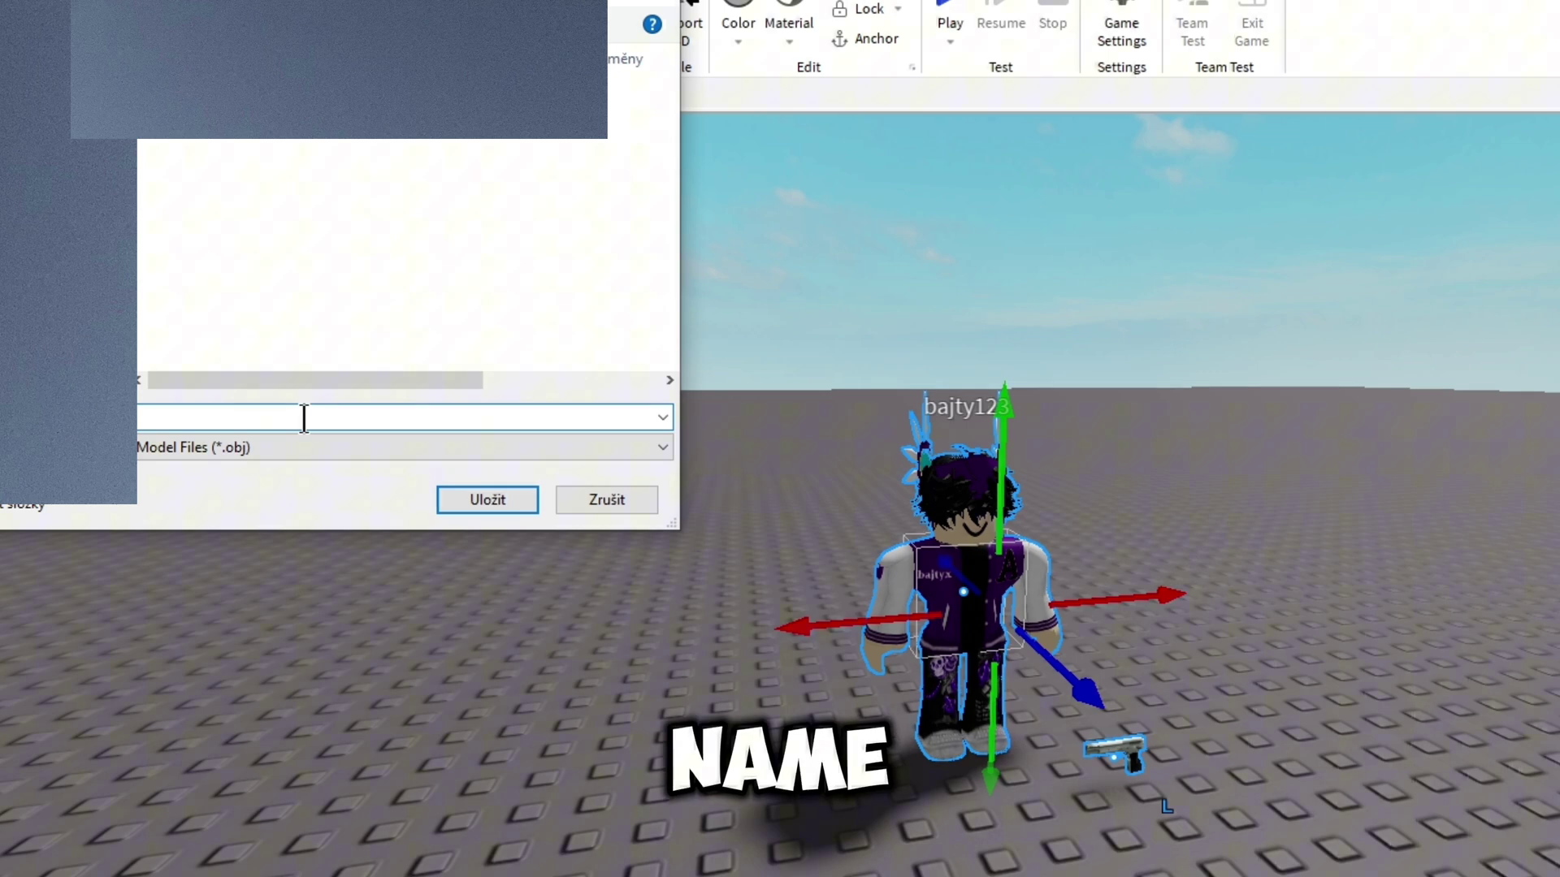
text(Gfx showcase)
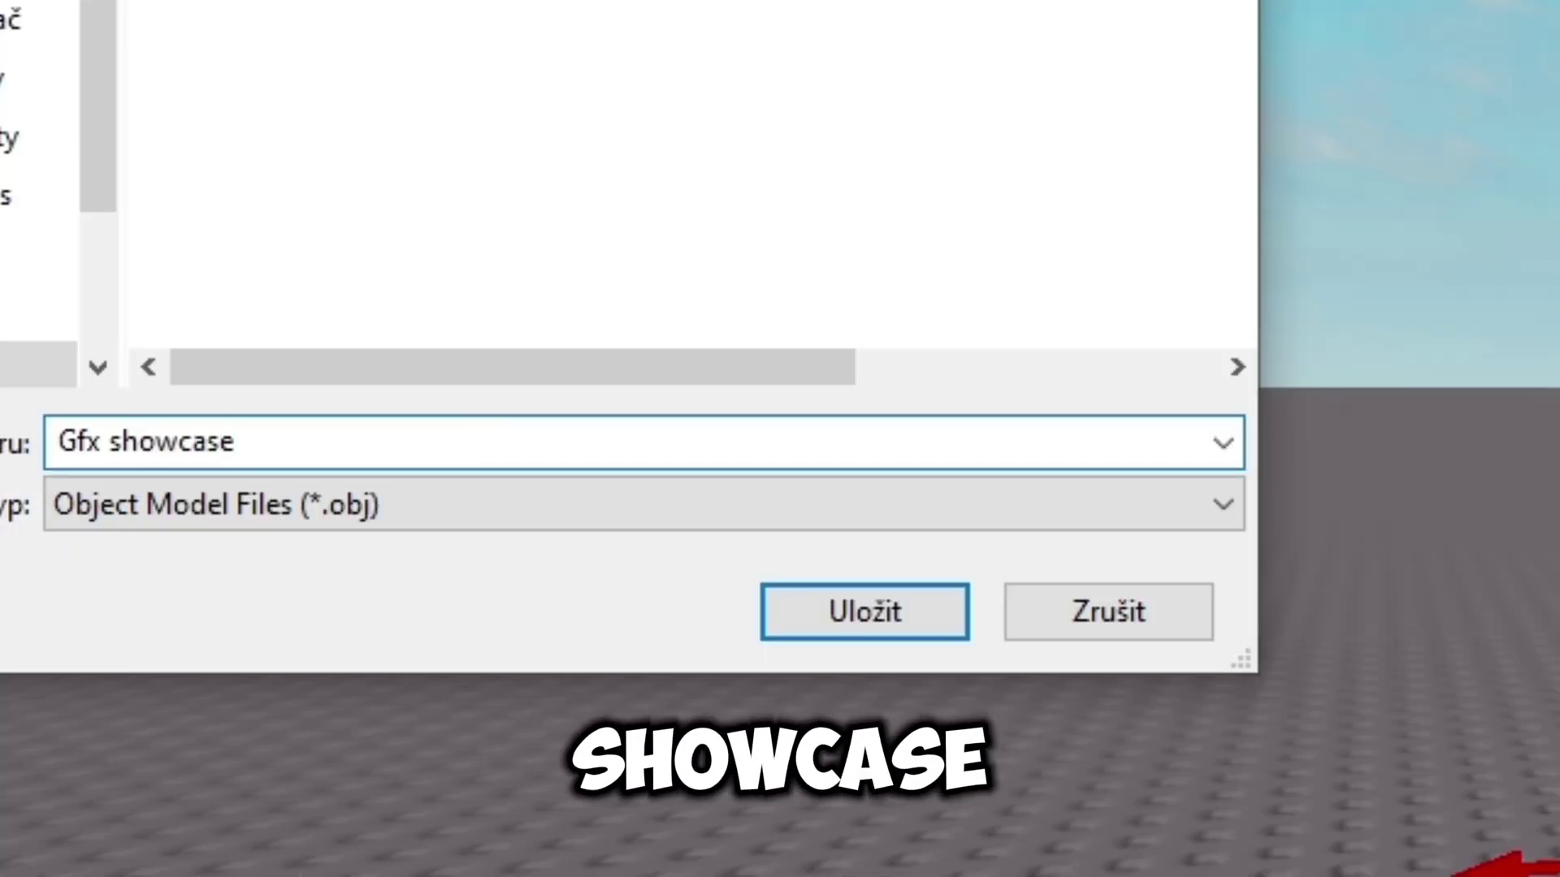
key(Return)
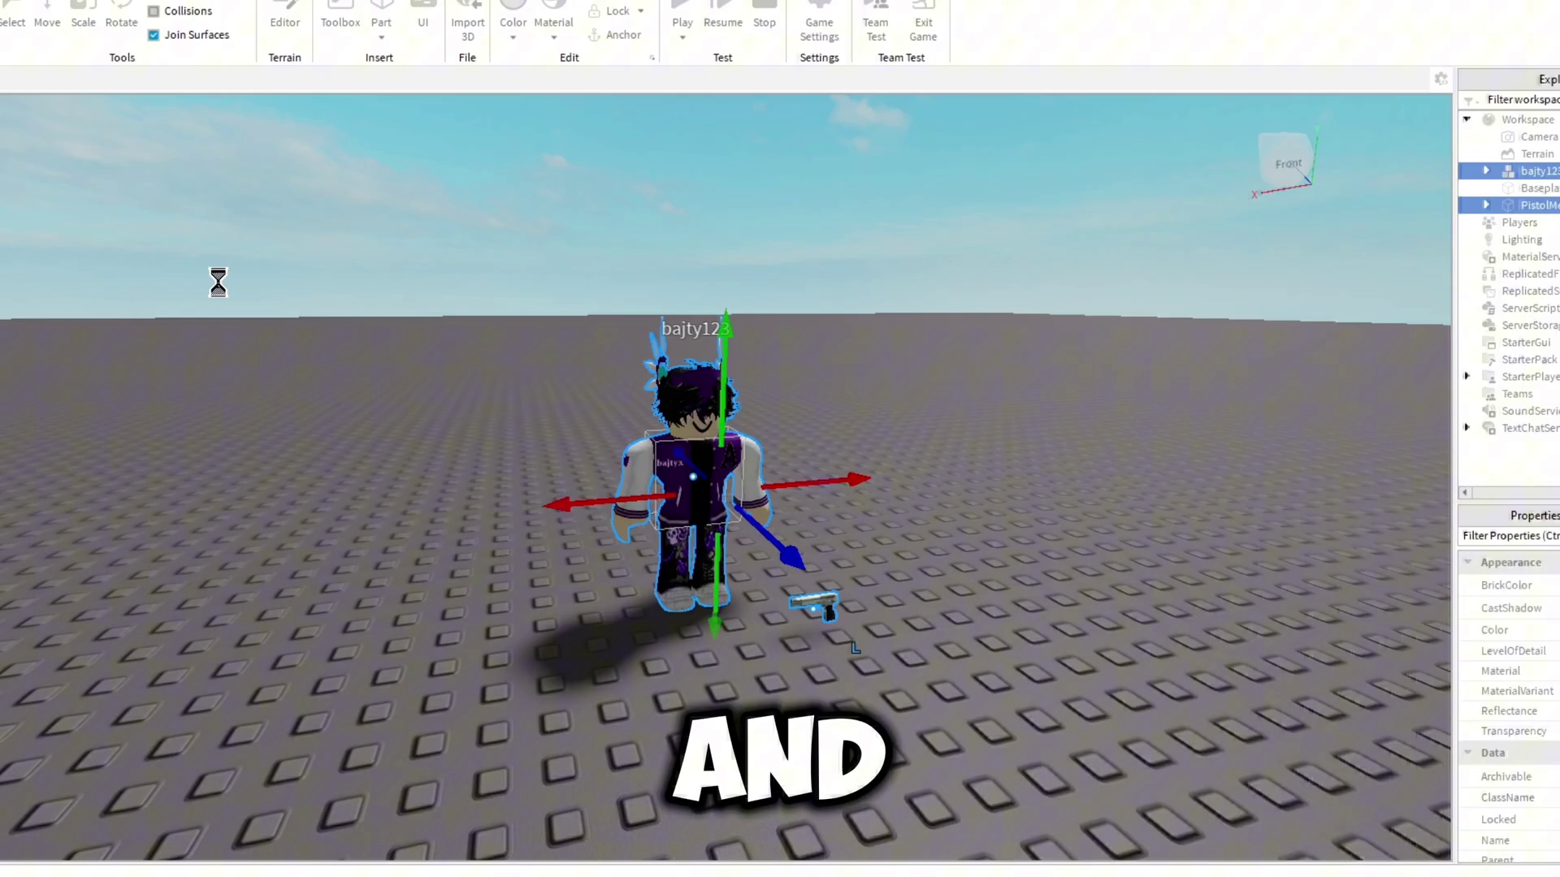
Close Roblox Studio and dismiss its closing prompt
right_drag(715, 477, 741, 477)
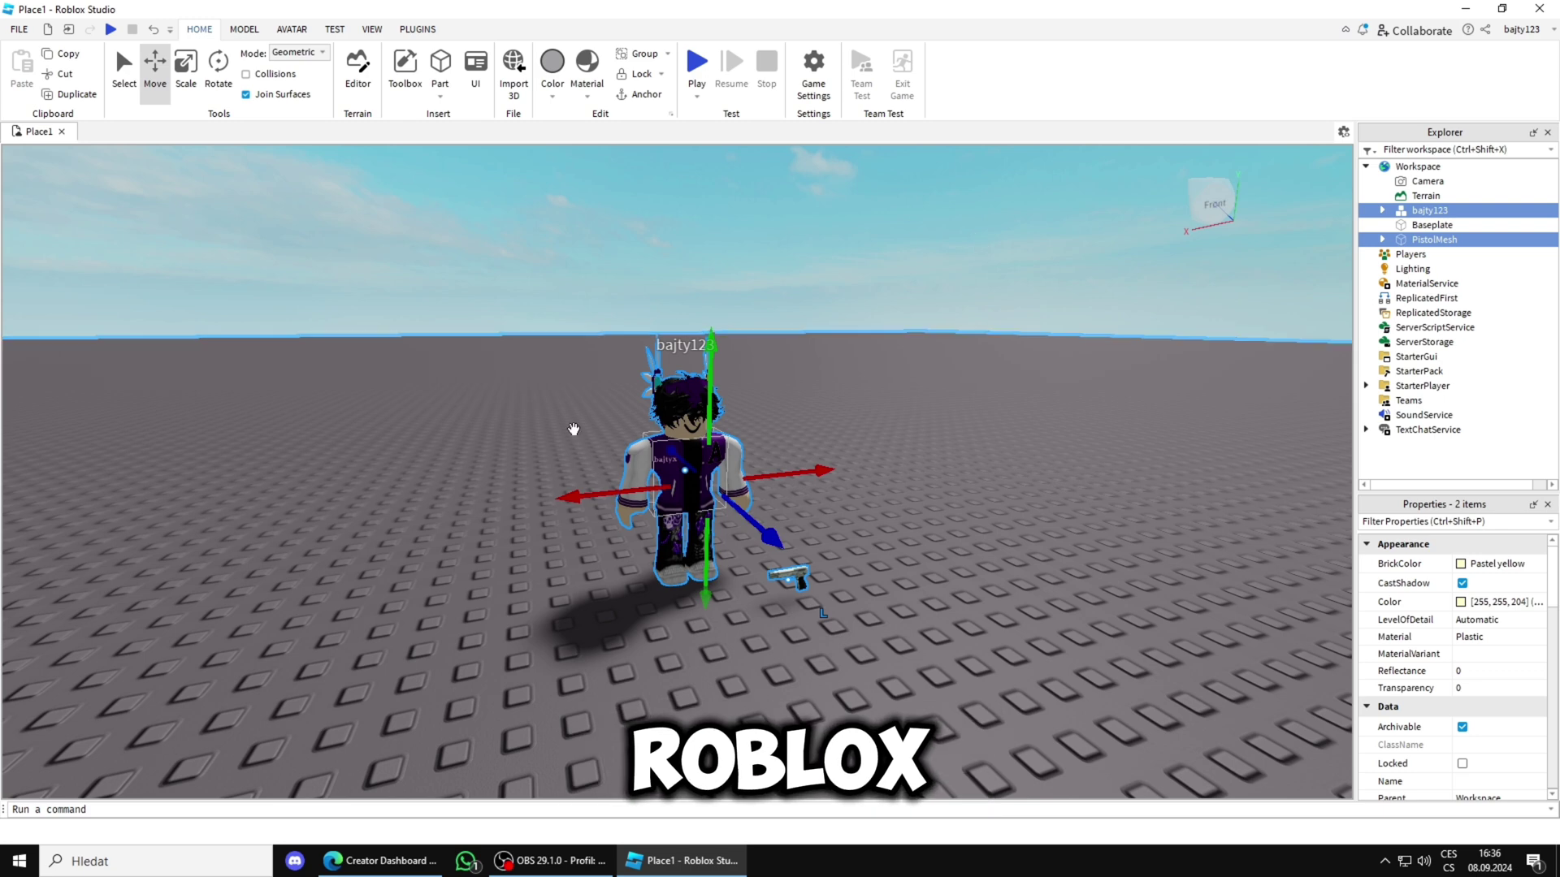
click(1539, 12)
click(791, 446)
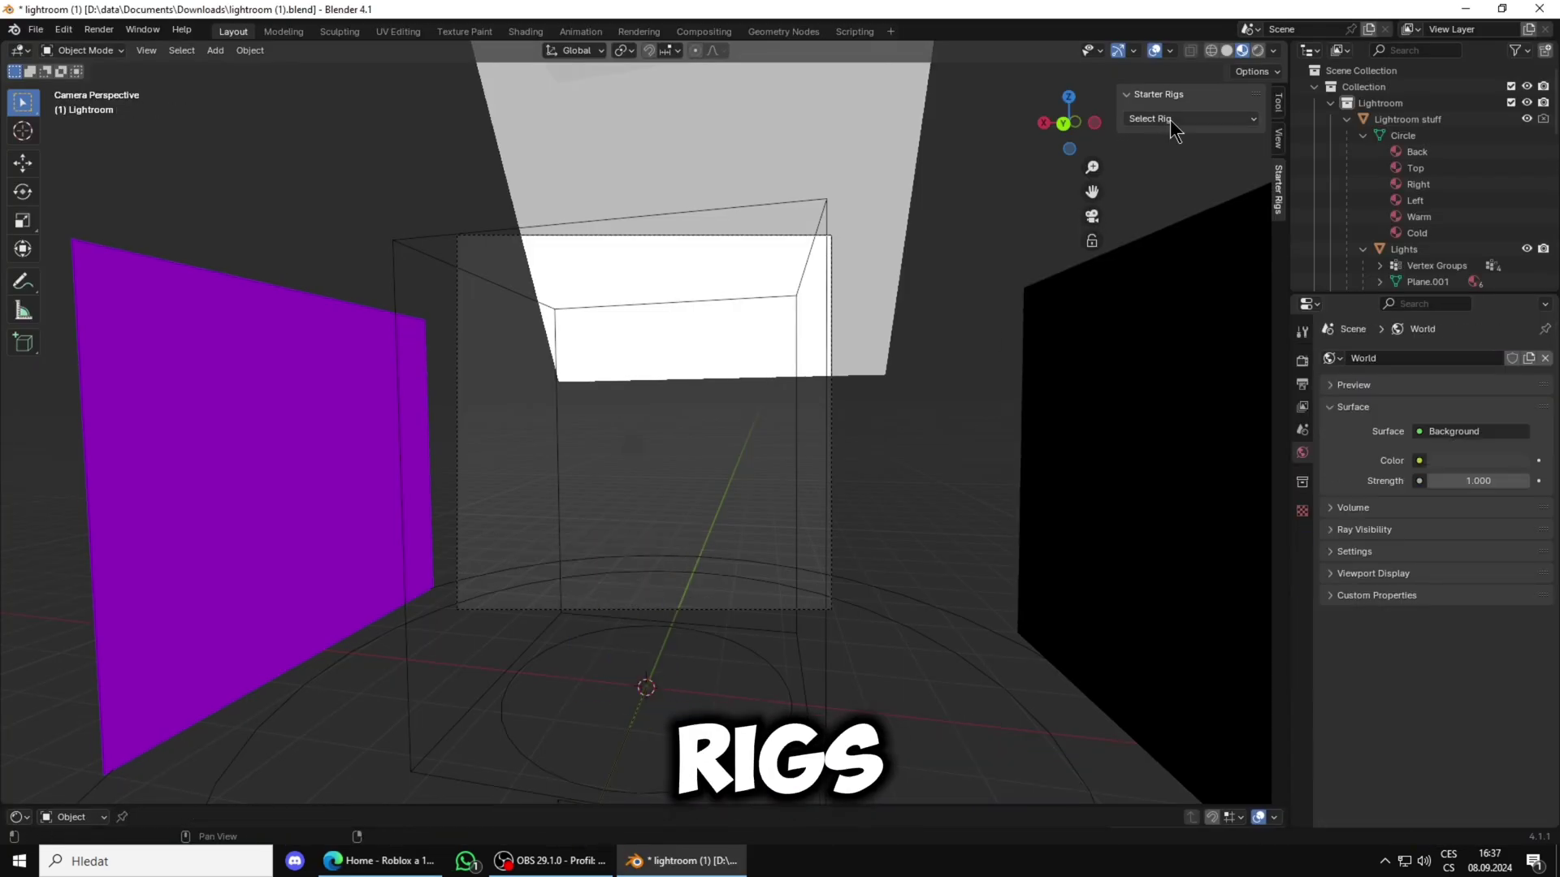
Switch to Blender and open the rig choices of Starter Rigs in the lightroom scene
click(1170, 120)
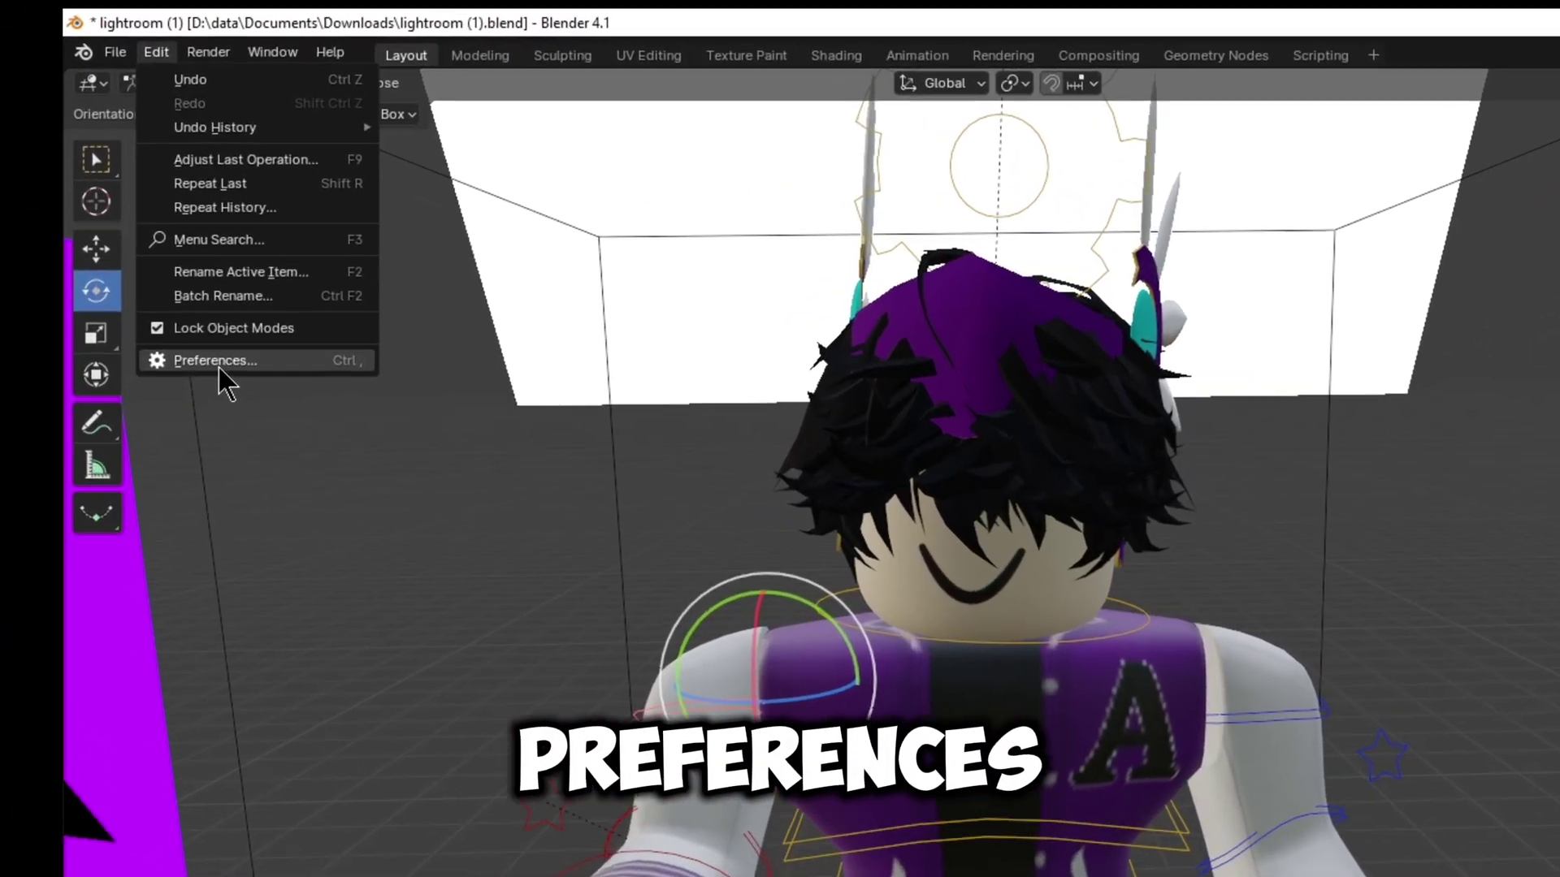
Search the add-ons in Preferences for "rigs" to check that Object: Roblox Starter Rigs is enabled
click(103, 239)
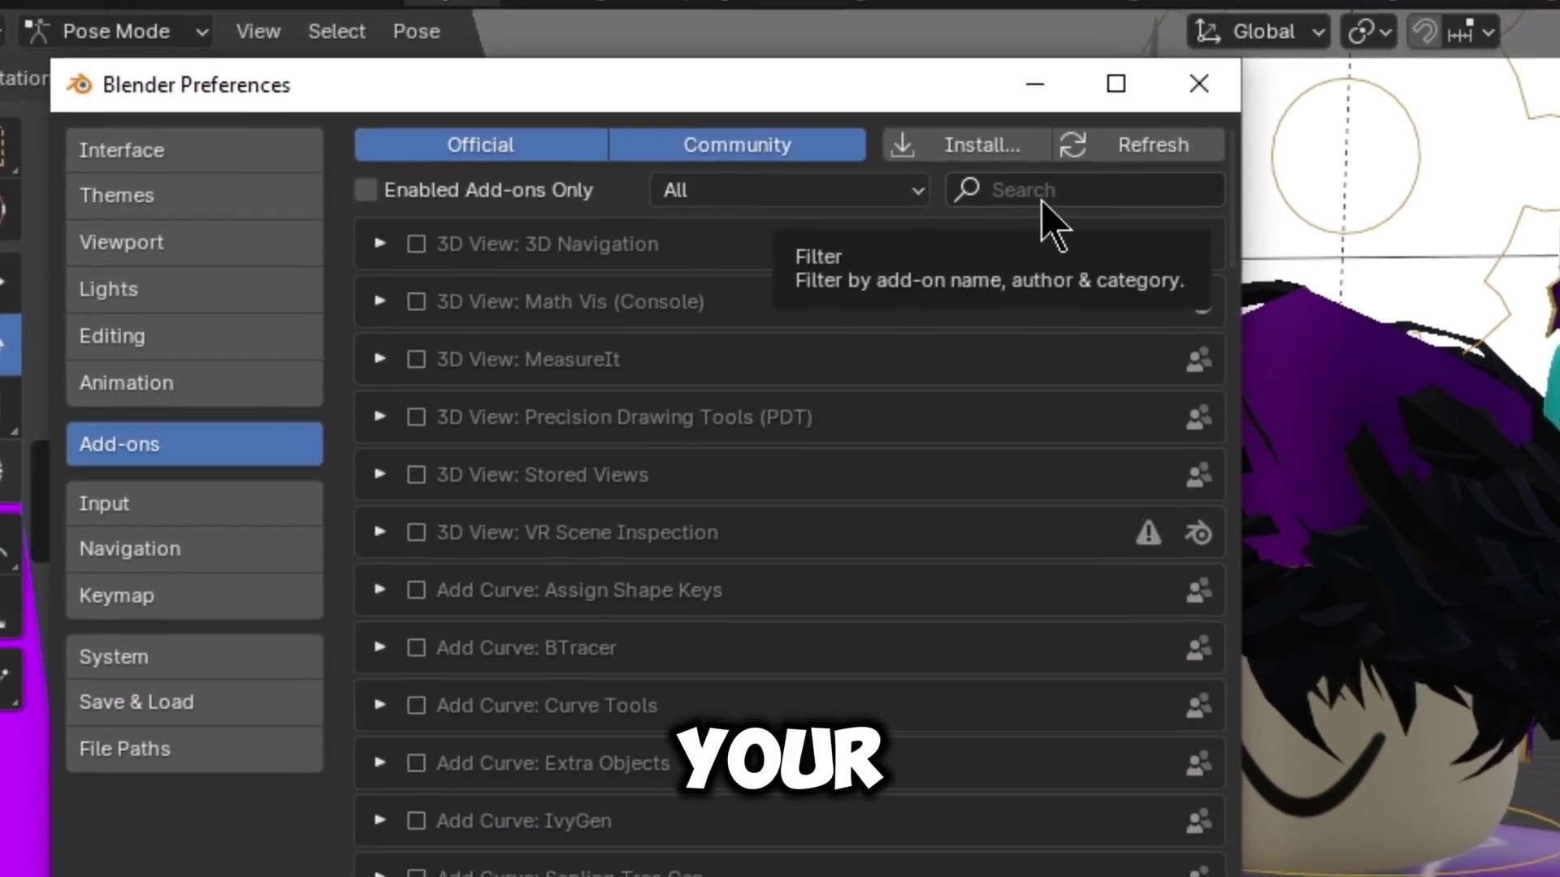
click(1054, 192)
text(rigs)
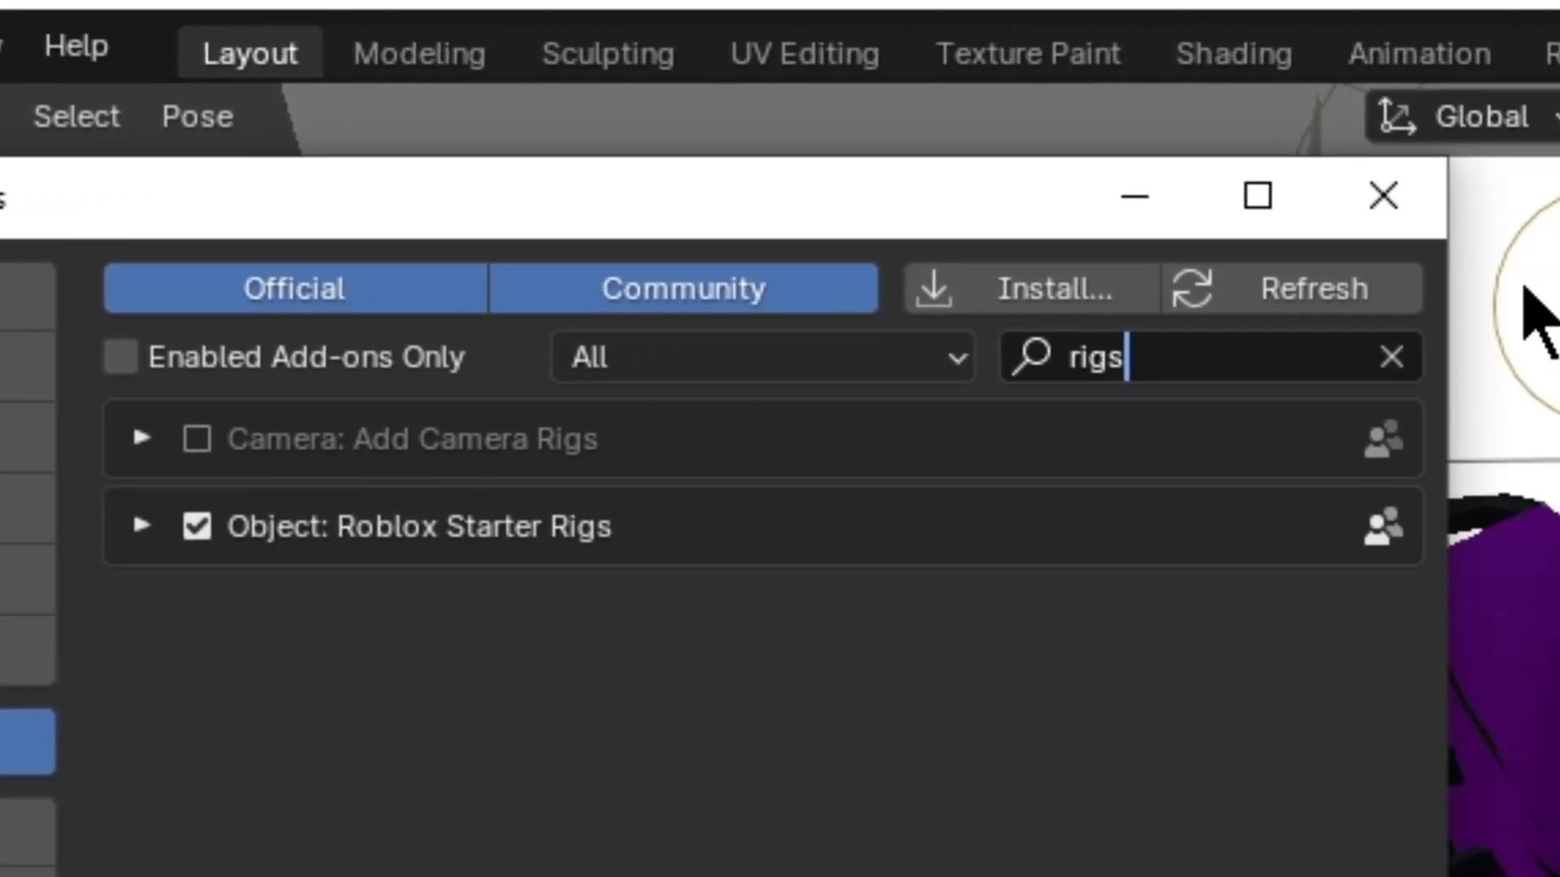
click(1188, 203)
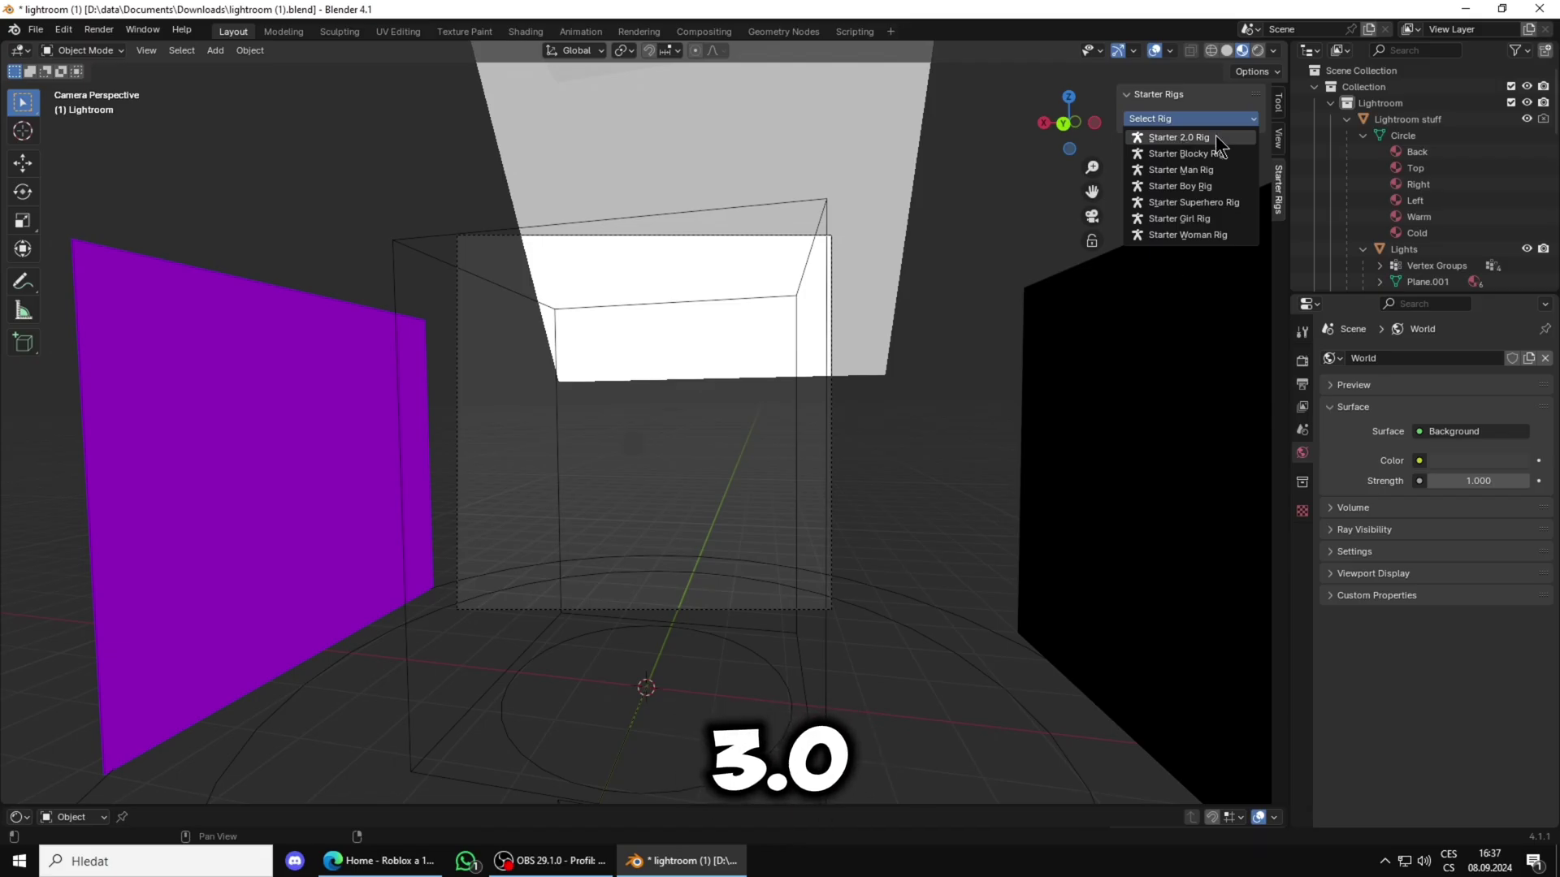
Add the Starter 2.0 Rig to the lightroom scene and select its torso
click(1179, 137)
click(670, 442)
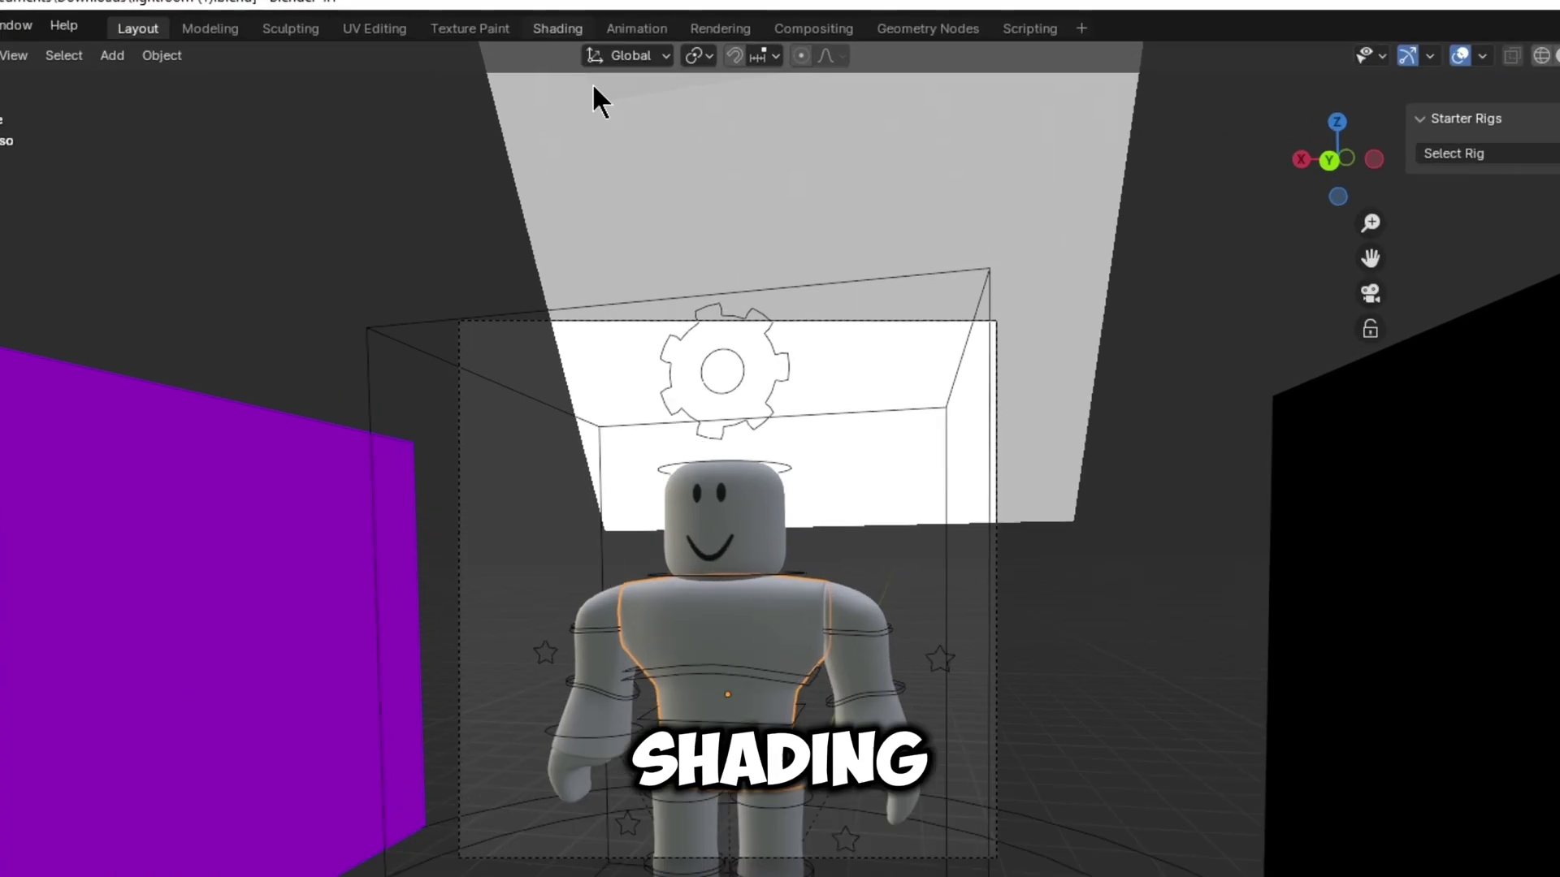
In the Shading workspace, replace the Main Texture image of the rig's material with Handle3_diff.png
click(526, 31)
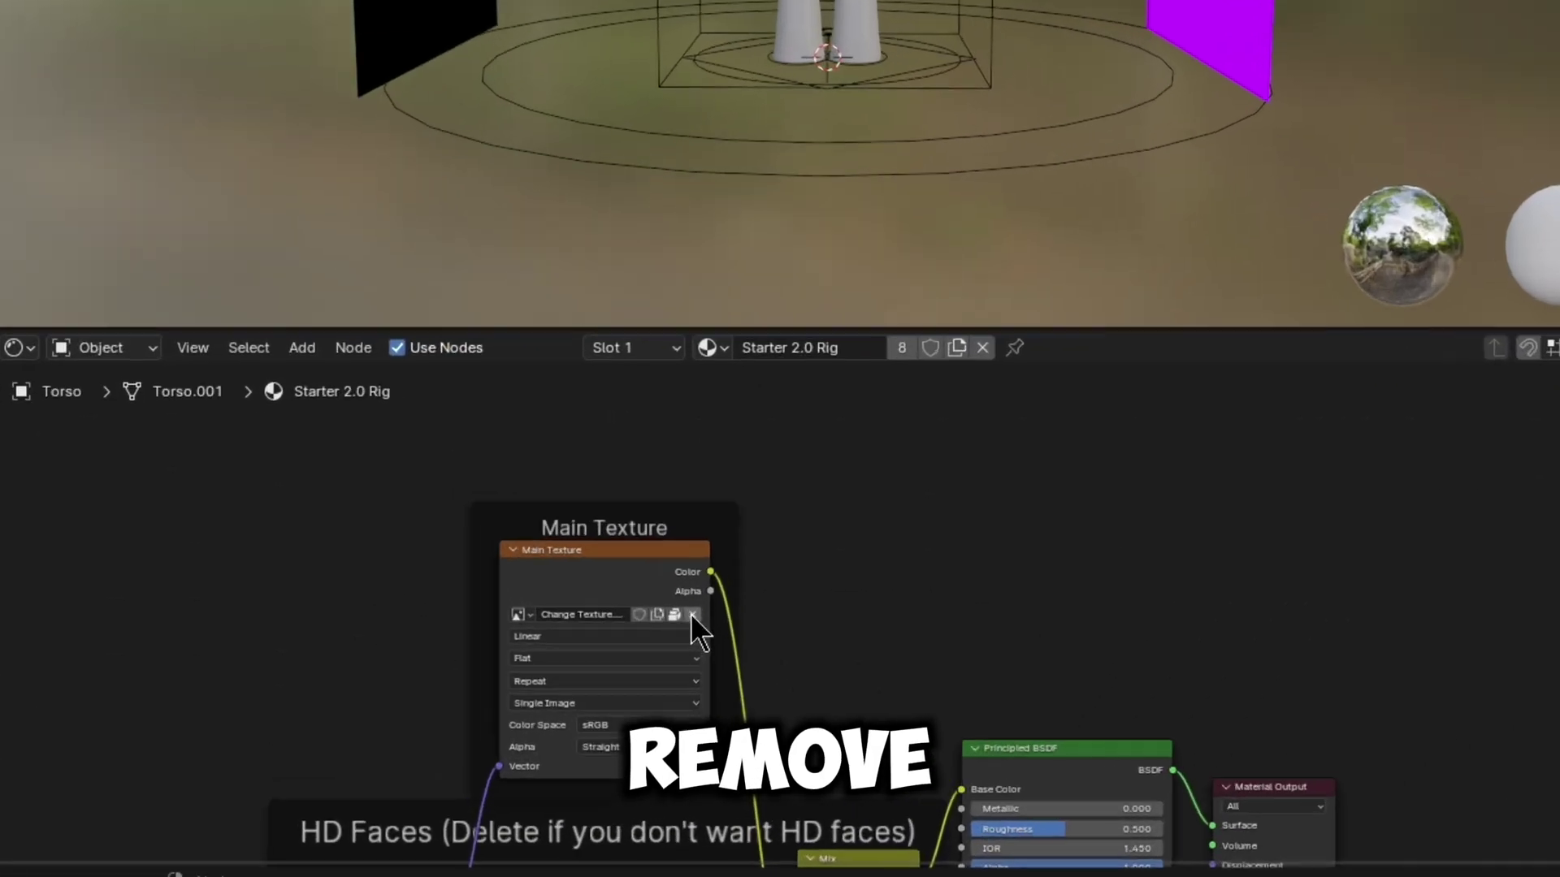
click(684, 668)
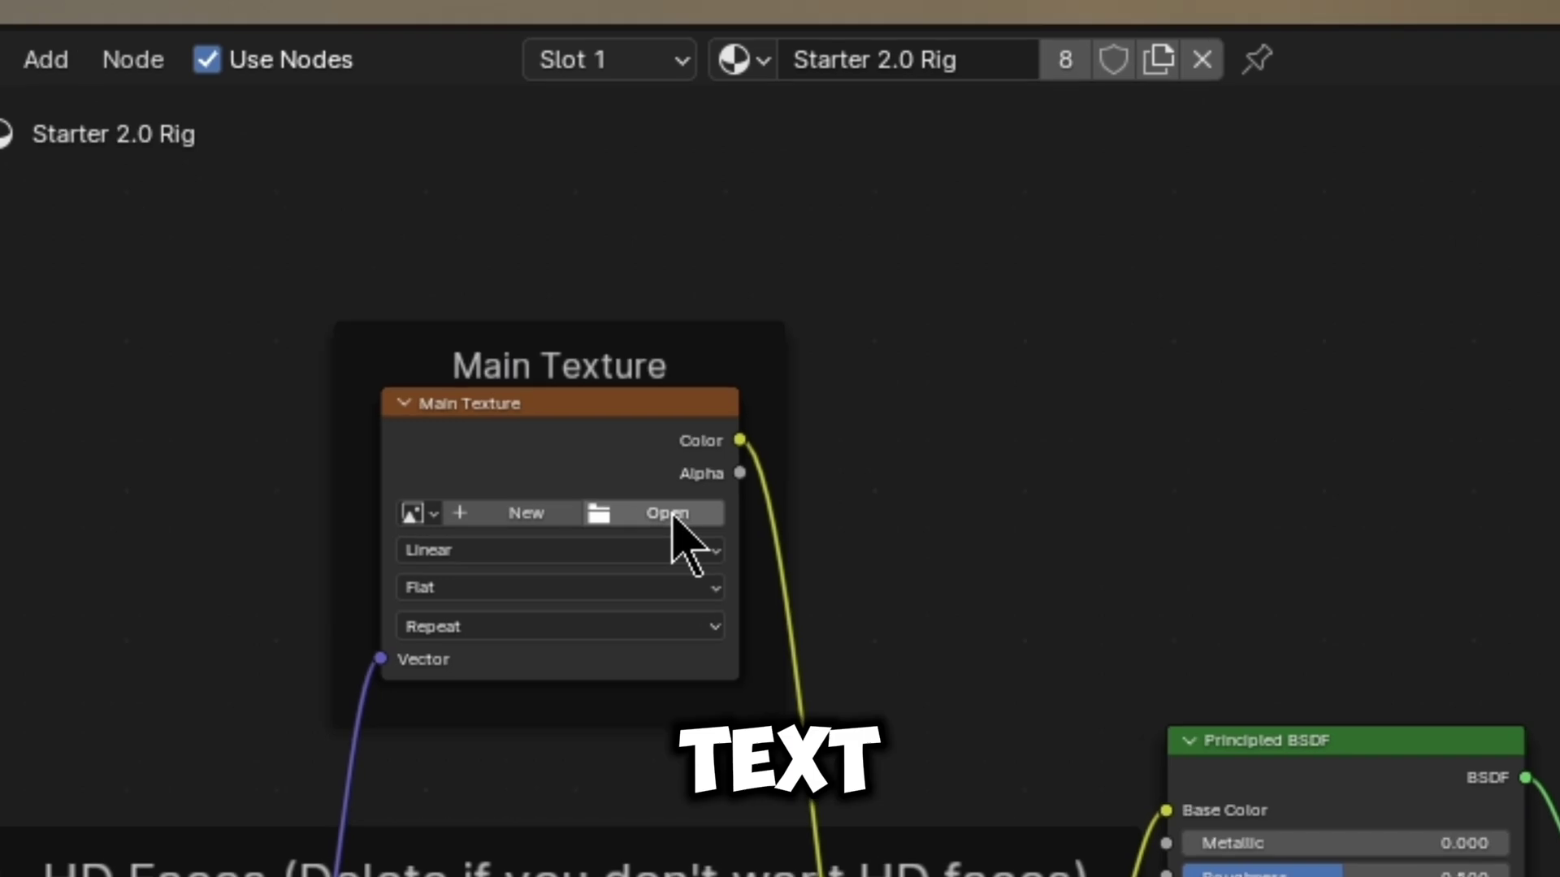
click(668, 669)
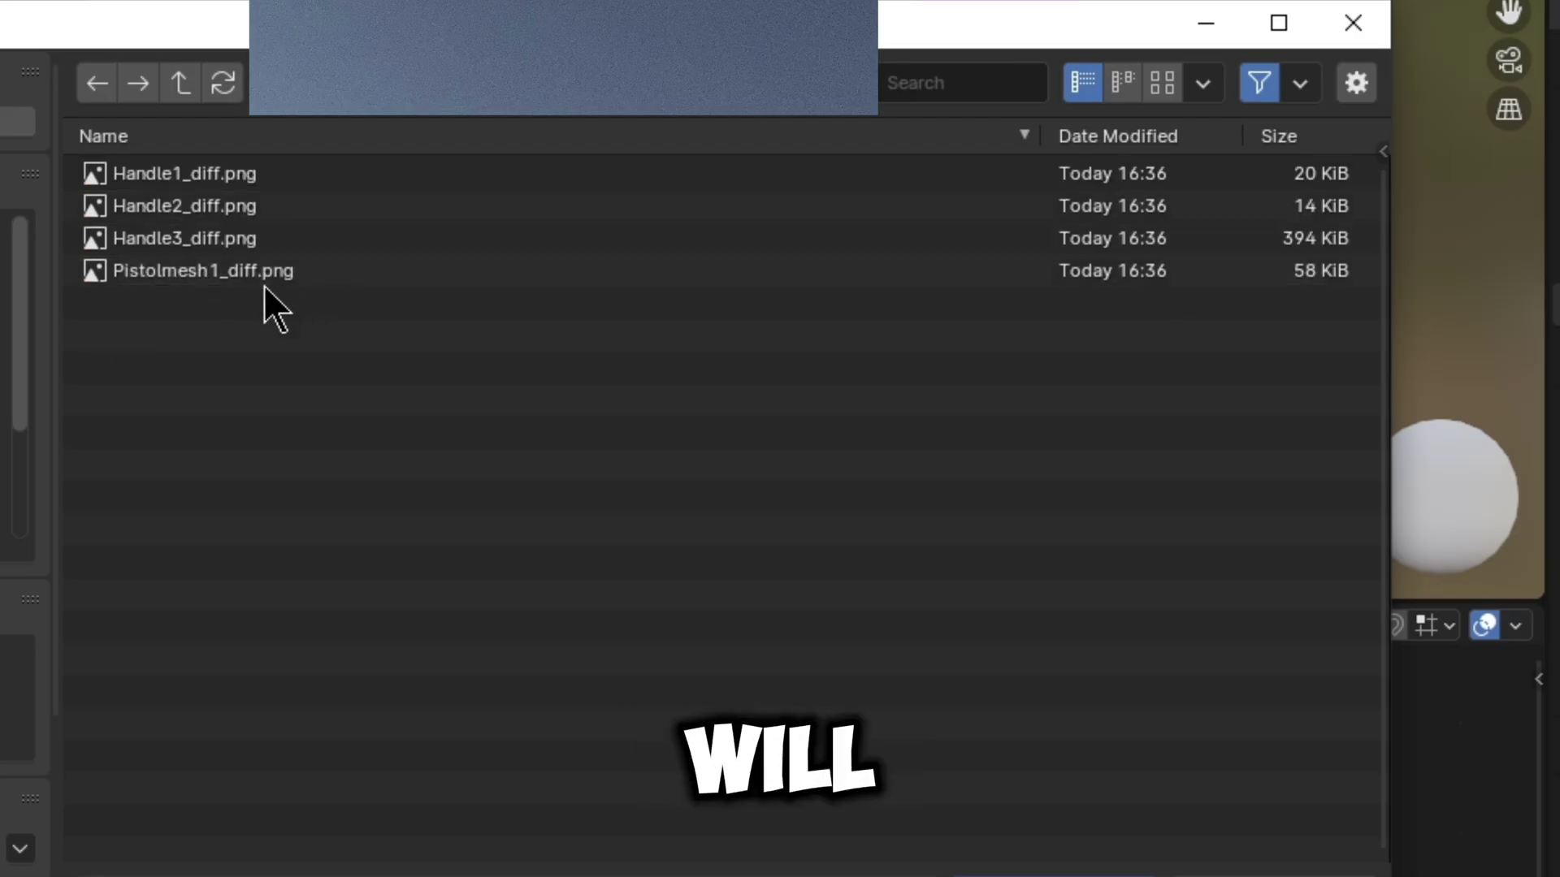
double_click(182, 232)
right_click(876, 307)
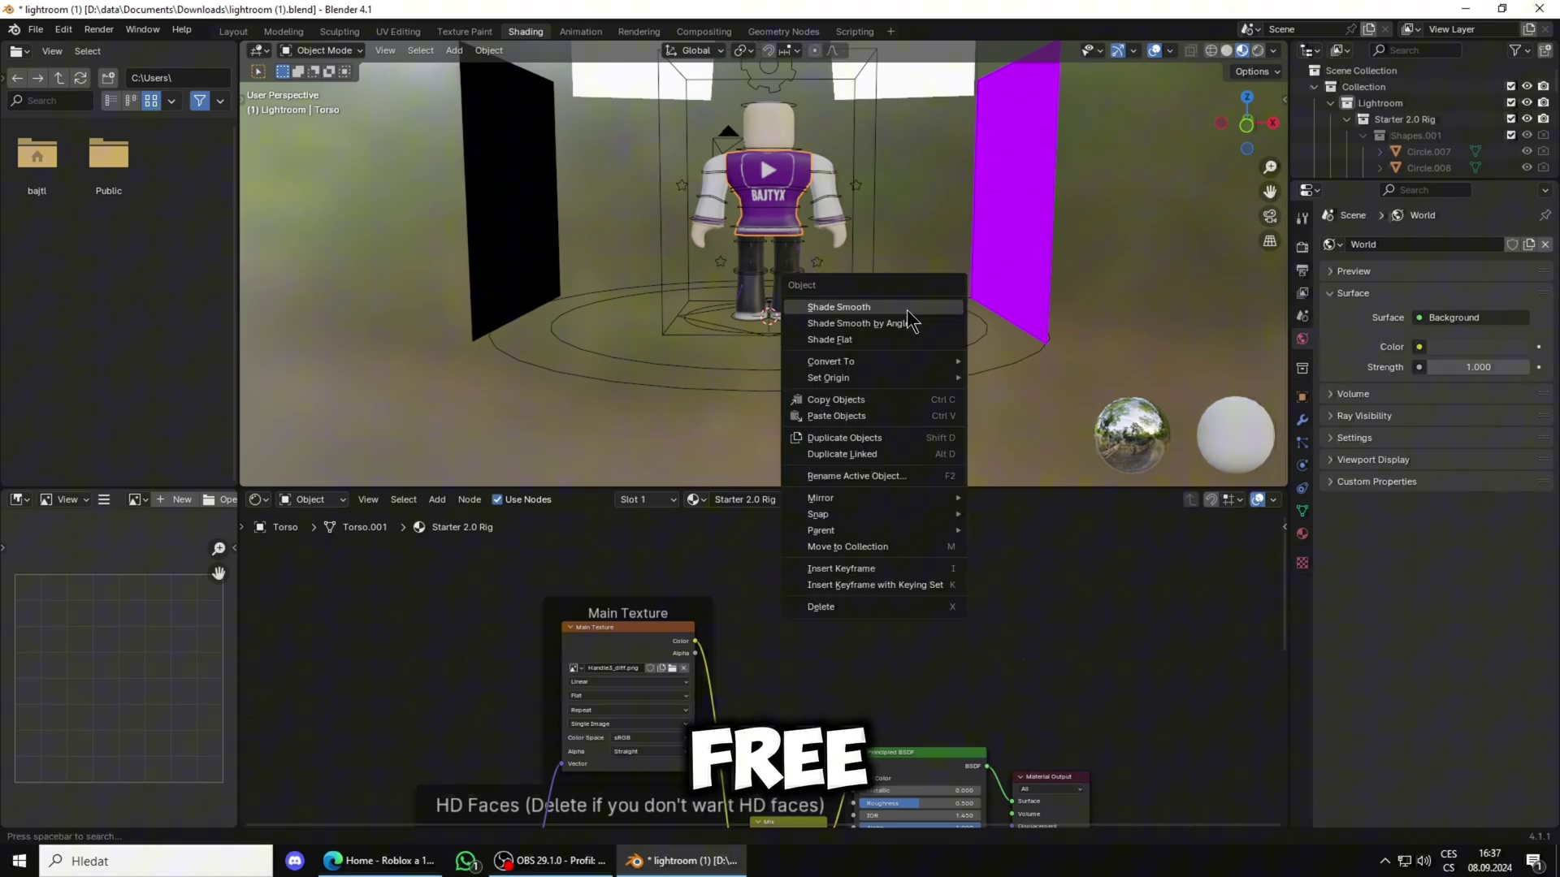
middle_drag(928, 239, 592, 167)
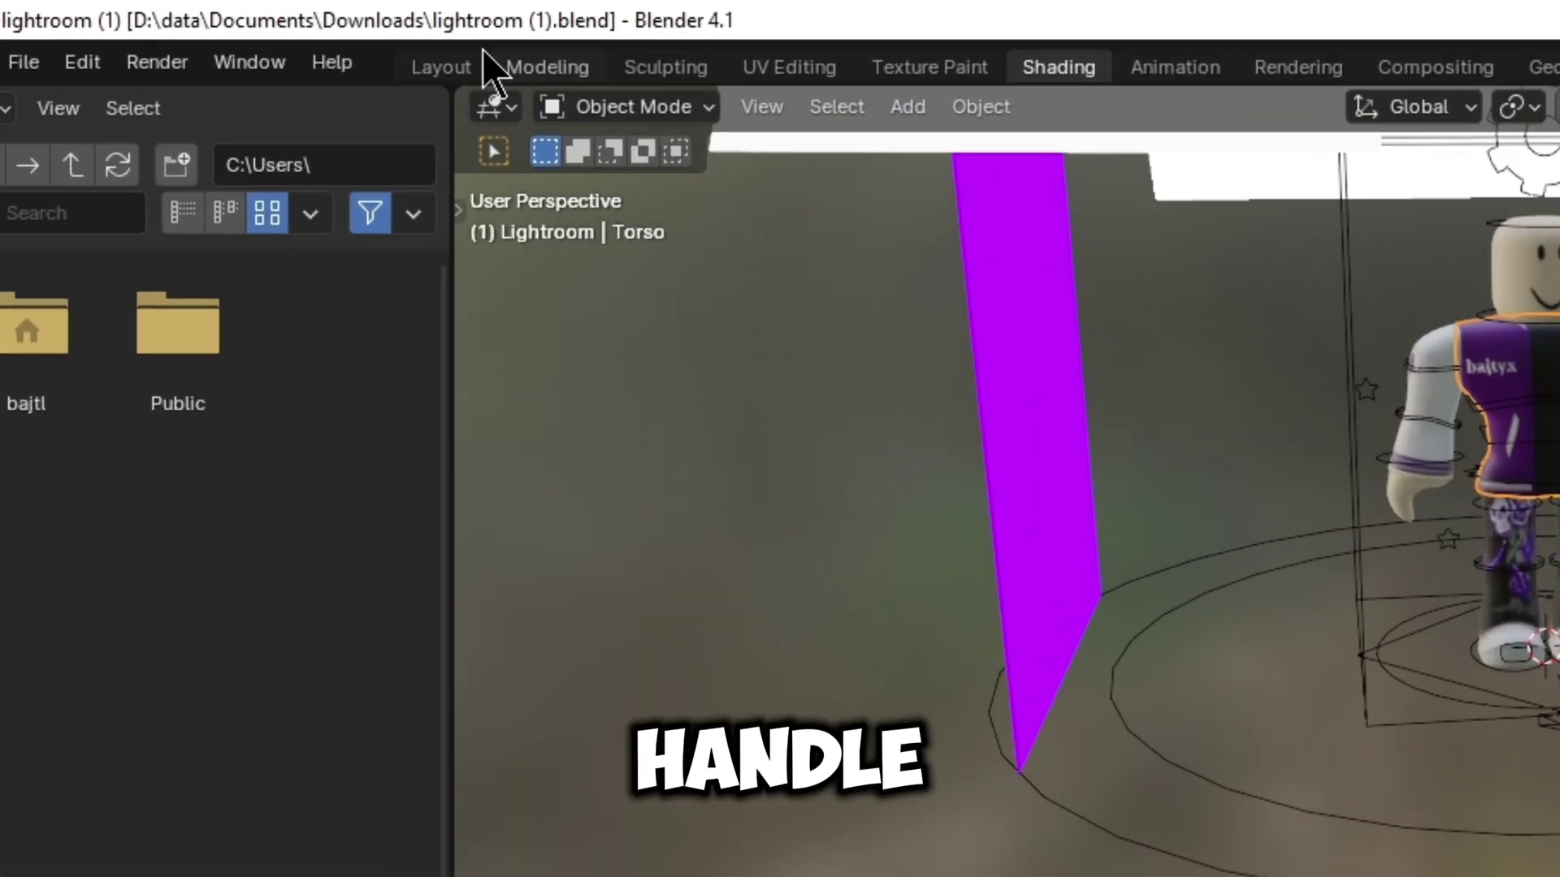
Return to the Layout workspace and import "Gfx showcase.obj" as a Wavefront OBJ
click(235, 31)
scroll(1238, 664, up, 1)
middle_drag(603, 320, 665, 313)
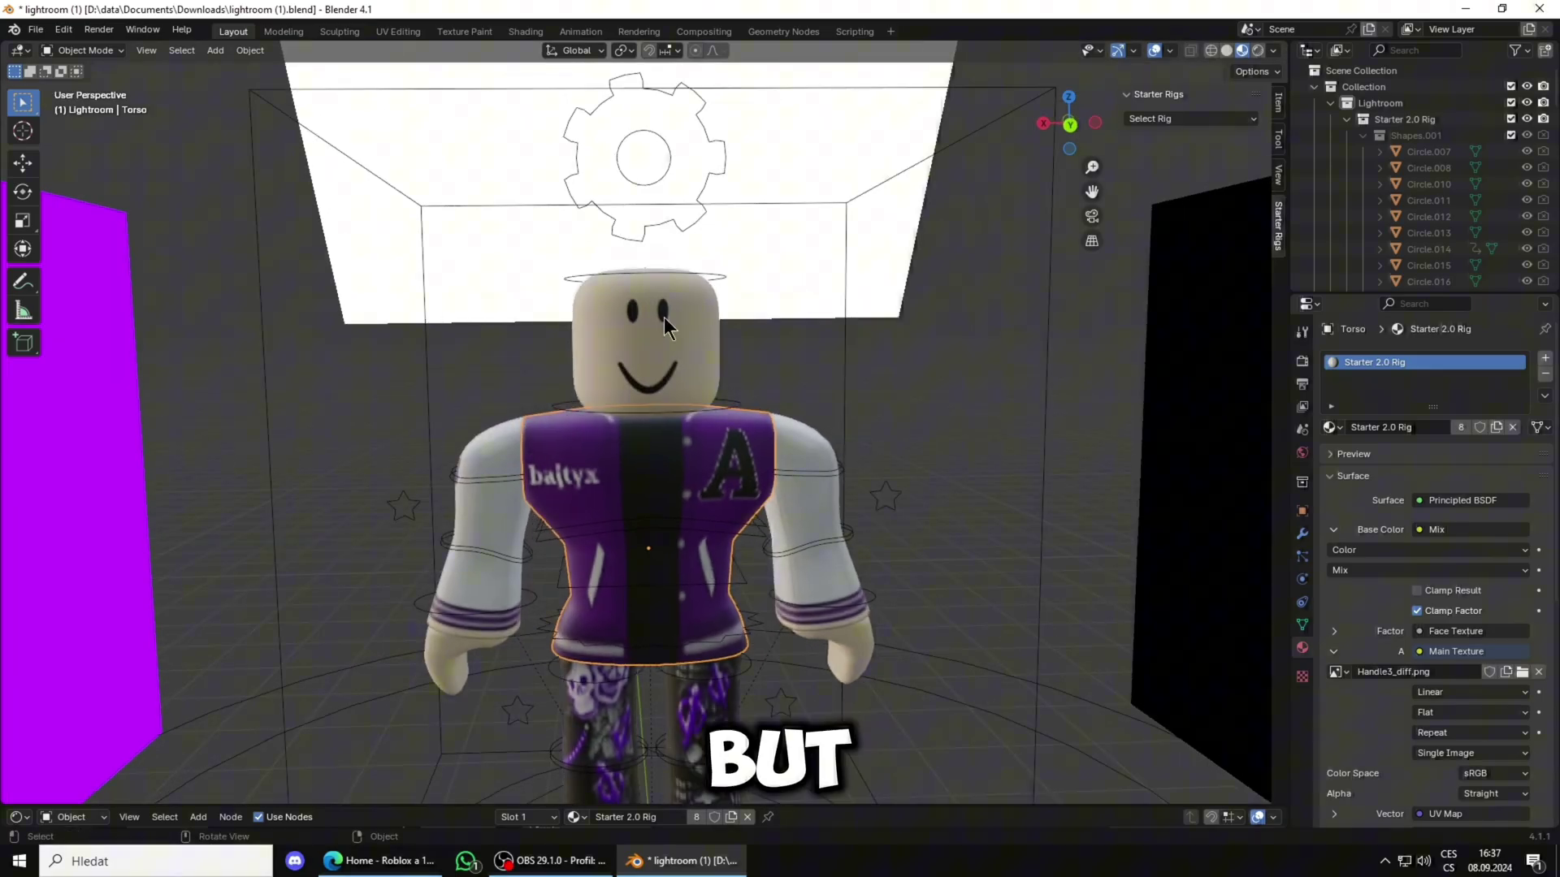
scroll(494, 394, down, 2)
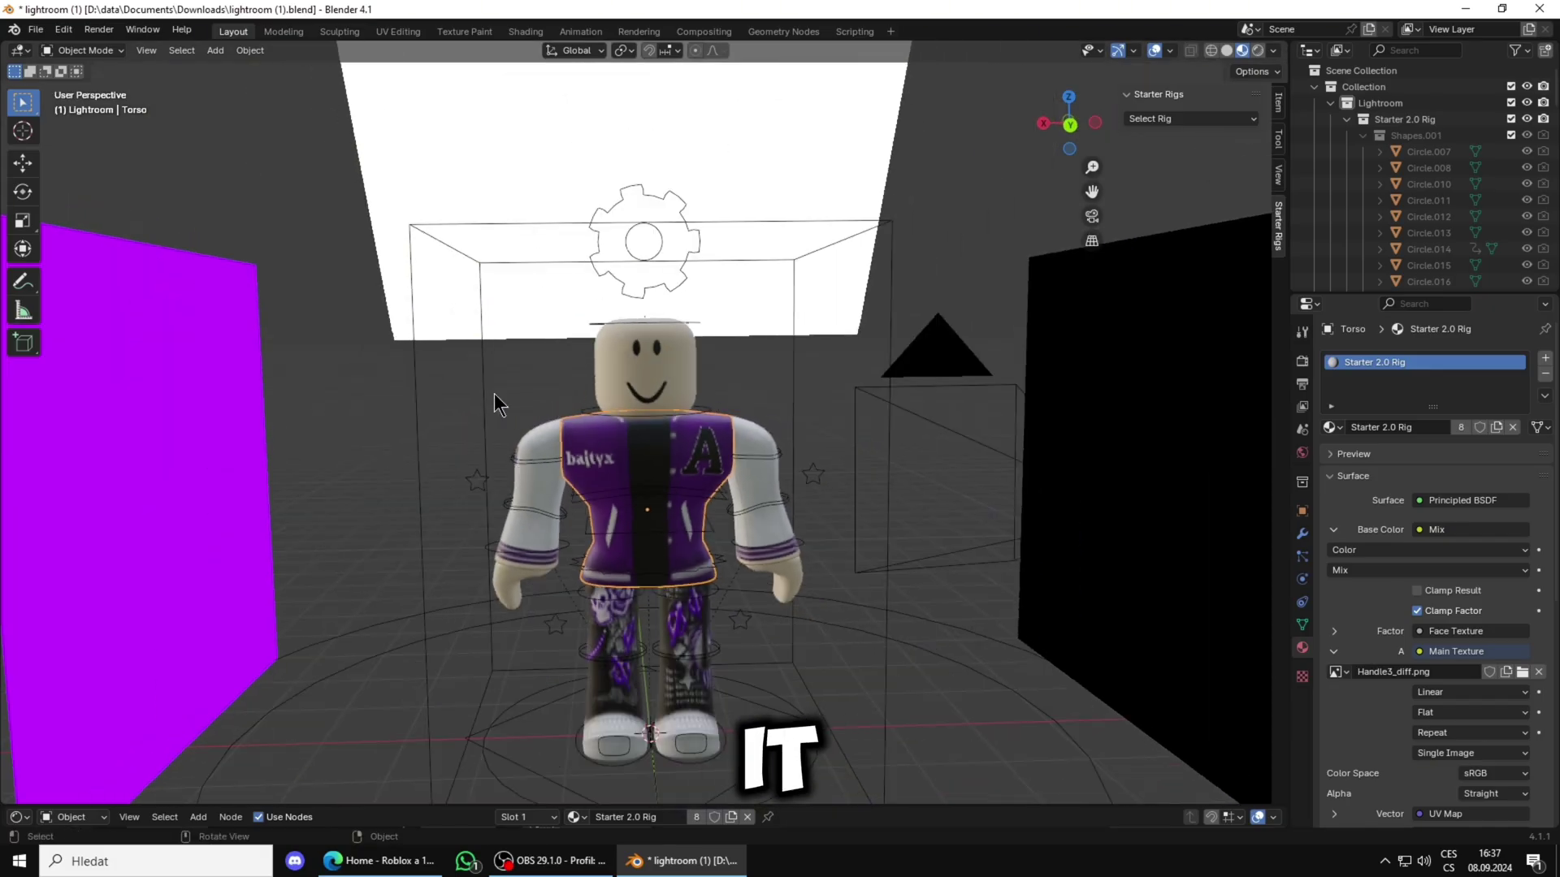
click(63, 29)
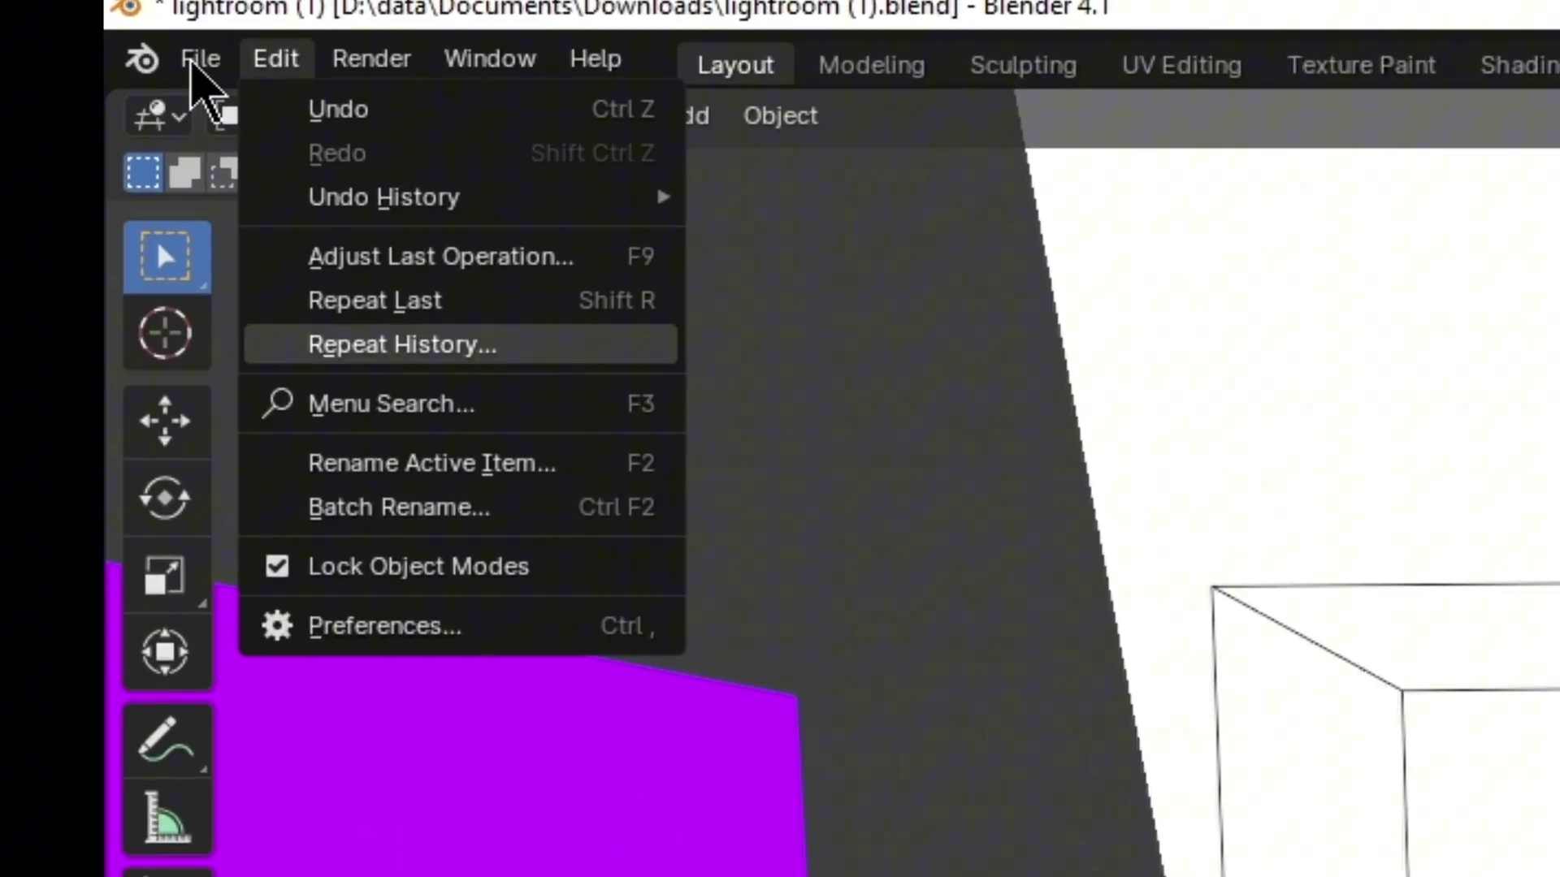
click(201, 60)
click(200, 60)
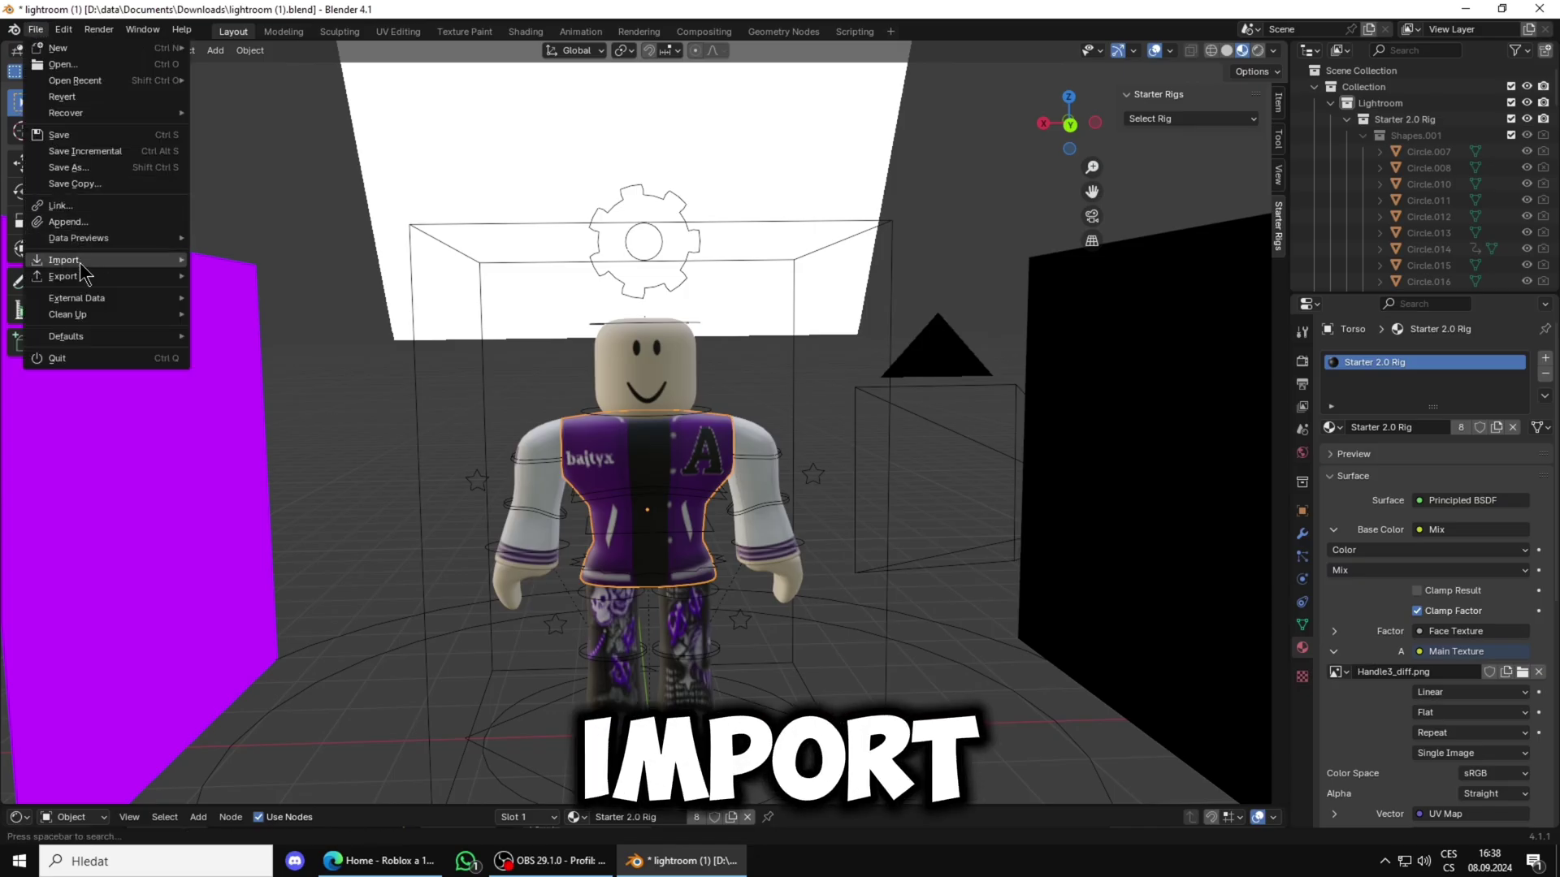
mouse_move(81, 262)
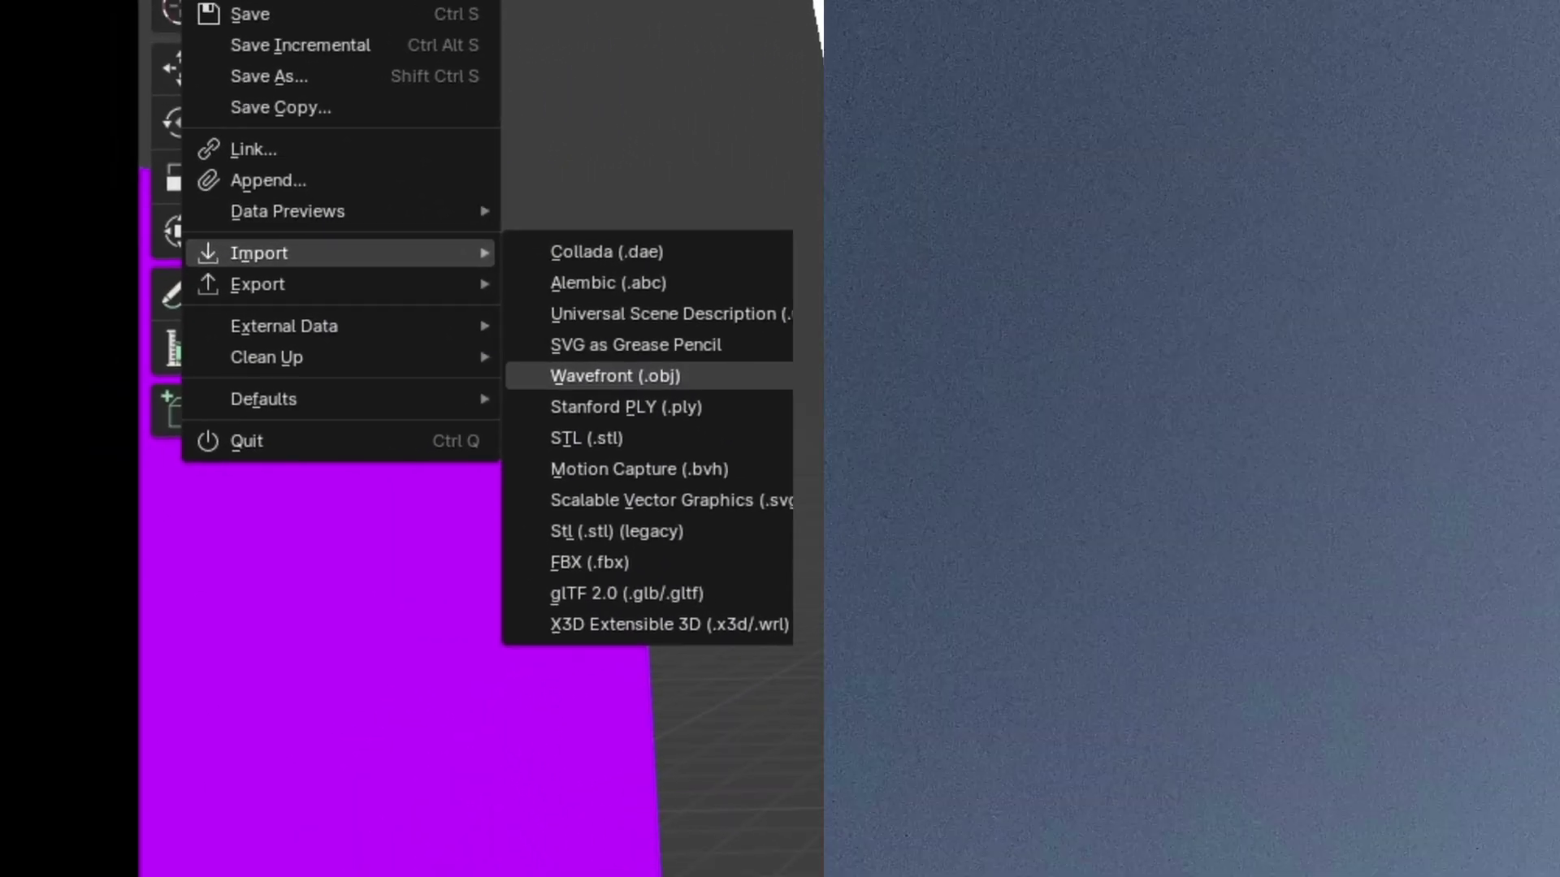
click(615, 375)
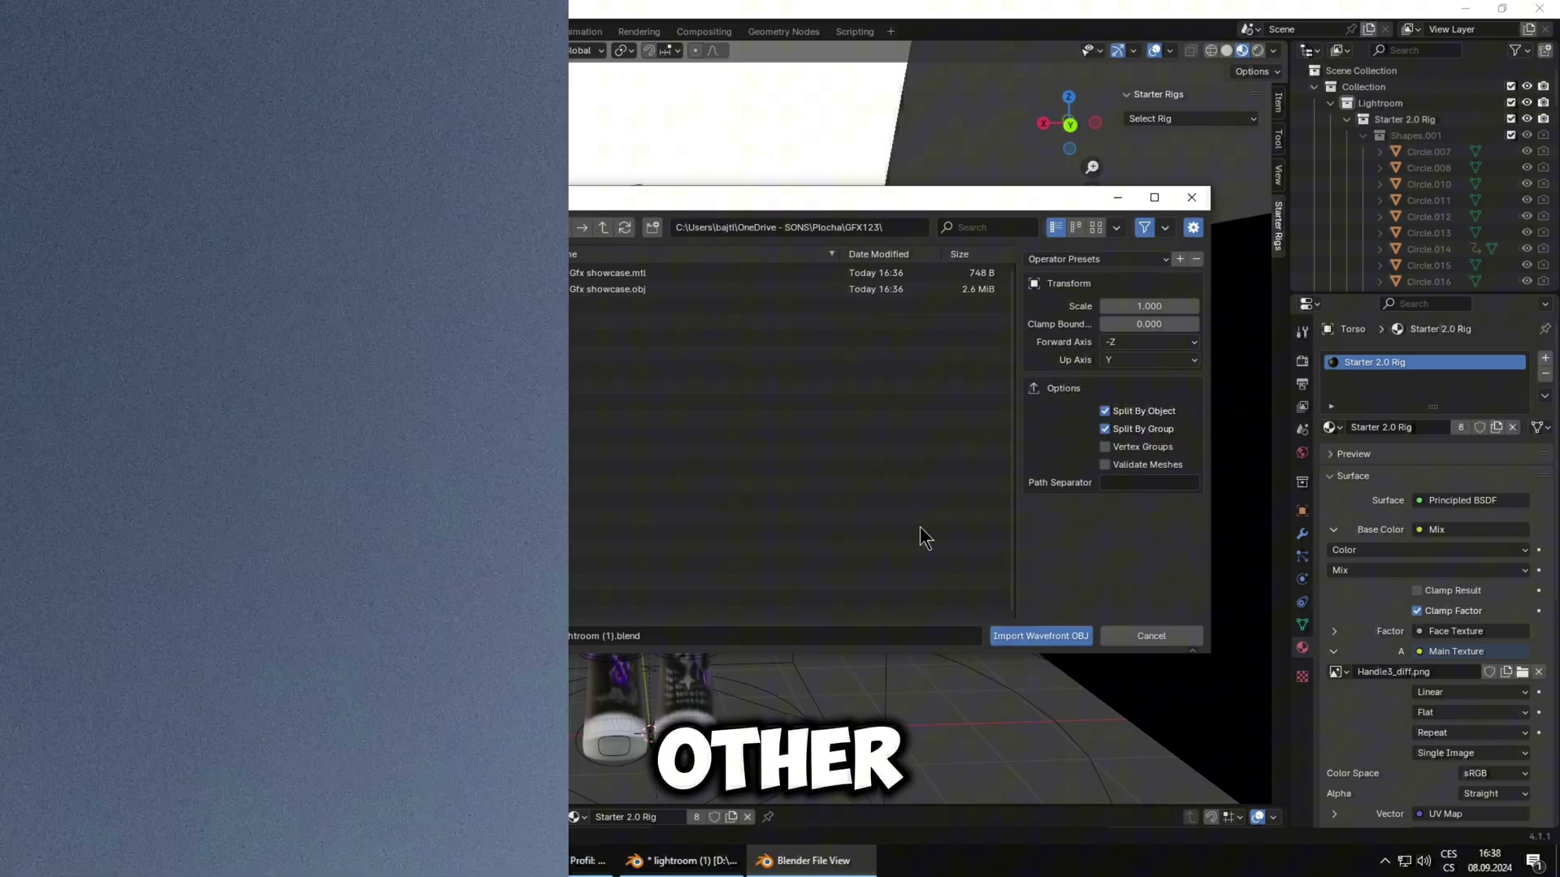
double_click(635, 294)
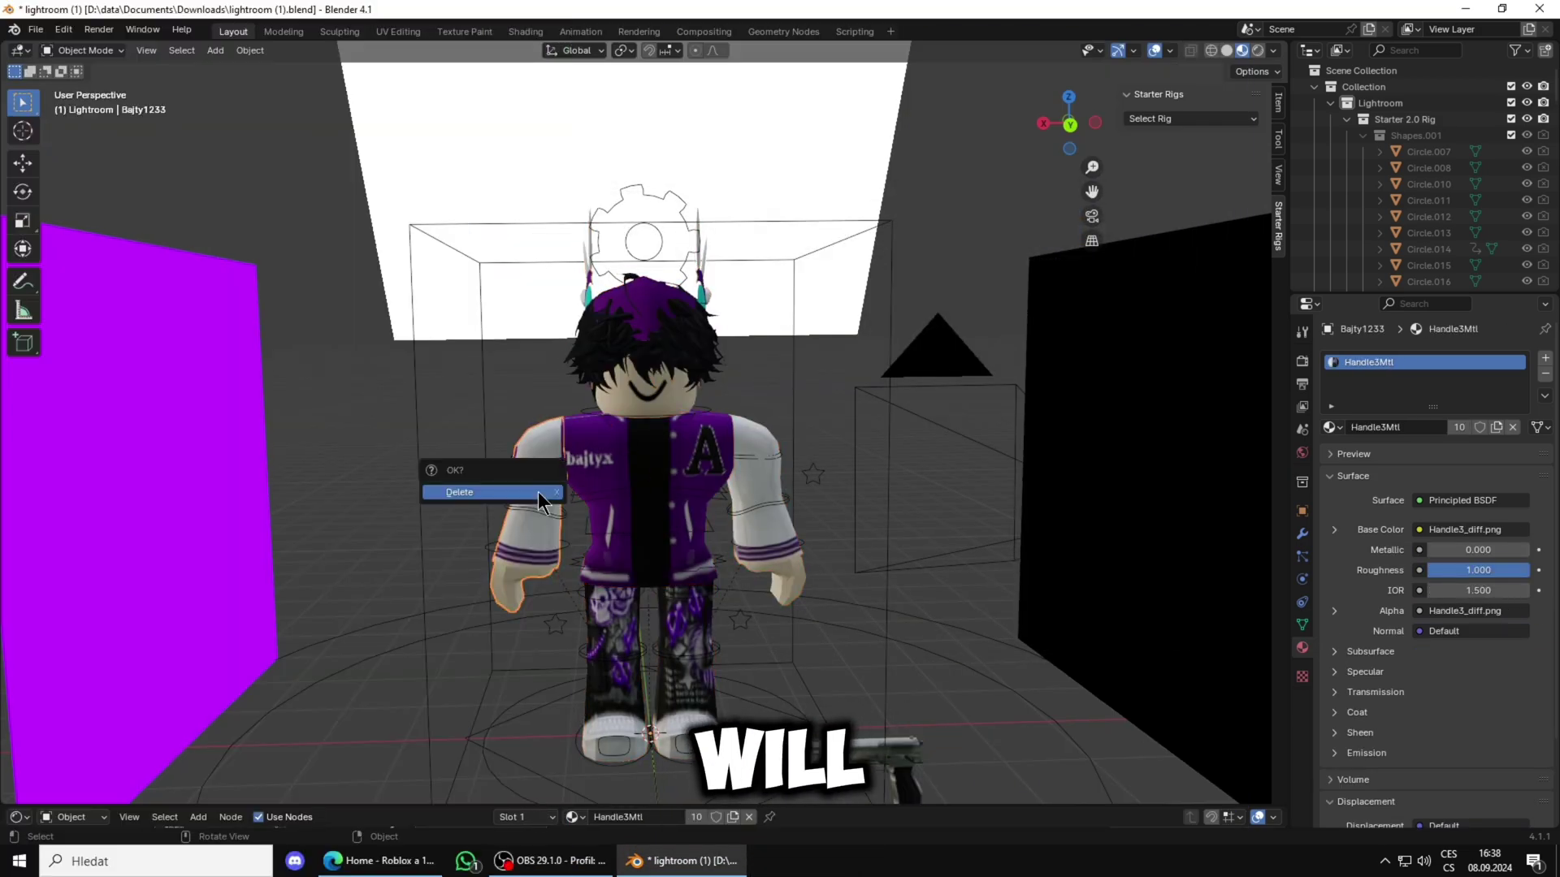
Delete the imported avatar's arm mesh and undo that deletion
click(520, 493)
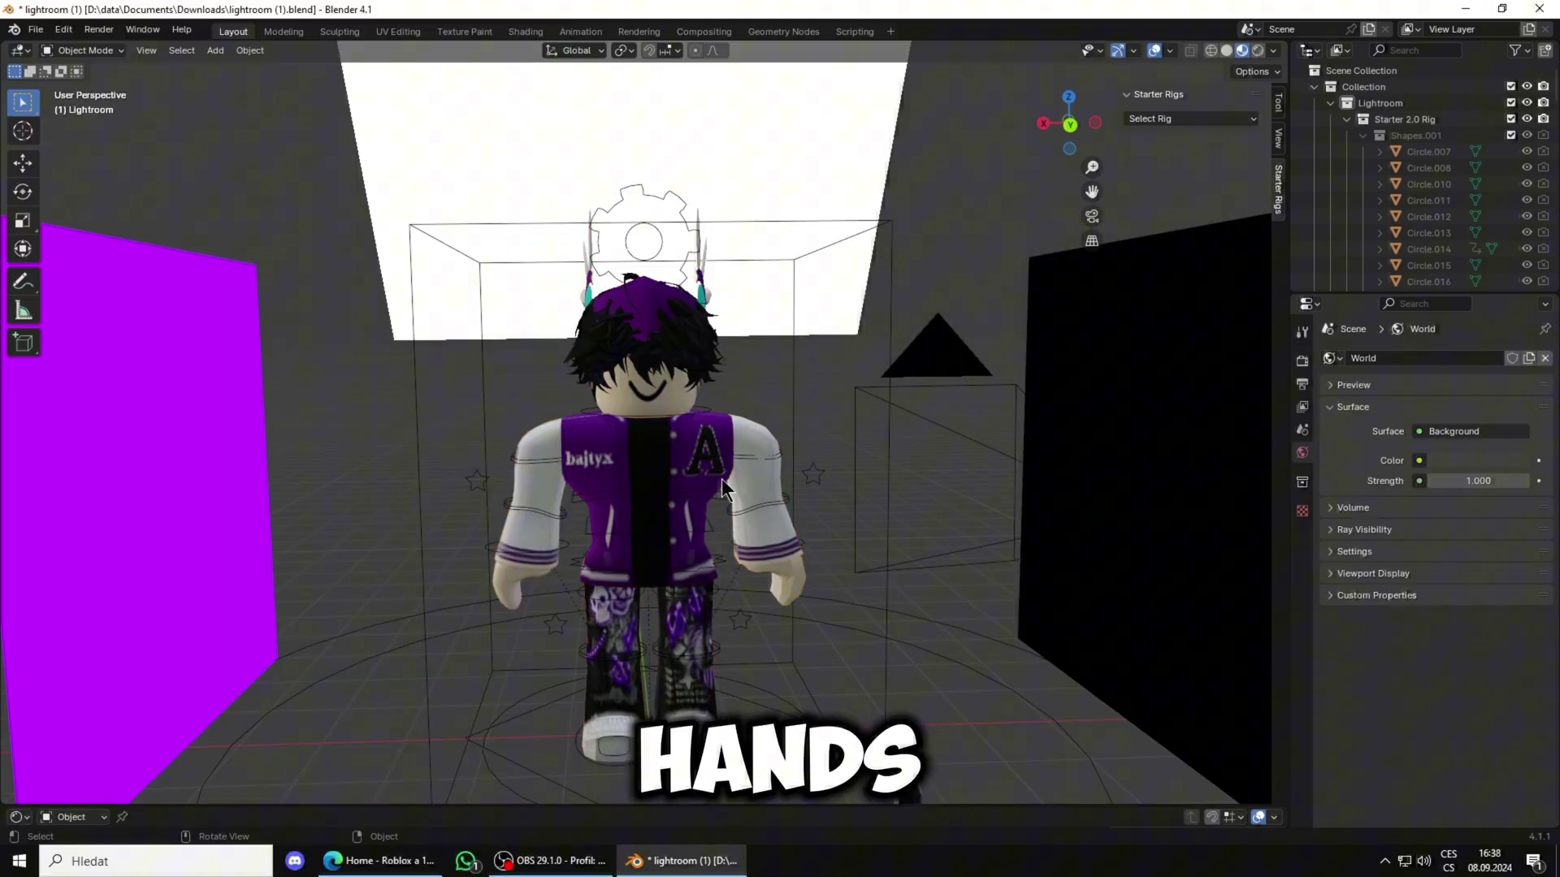
key(ctrl+z)
Delete the imported avatar's duplicate body meshes whose names end in 1231 and 1232
scroll(1390, 175, down, 10)
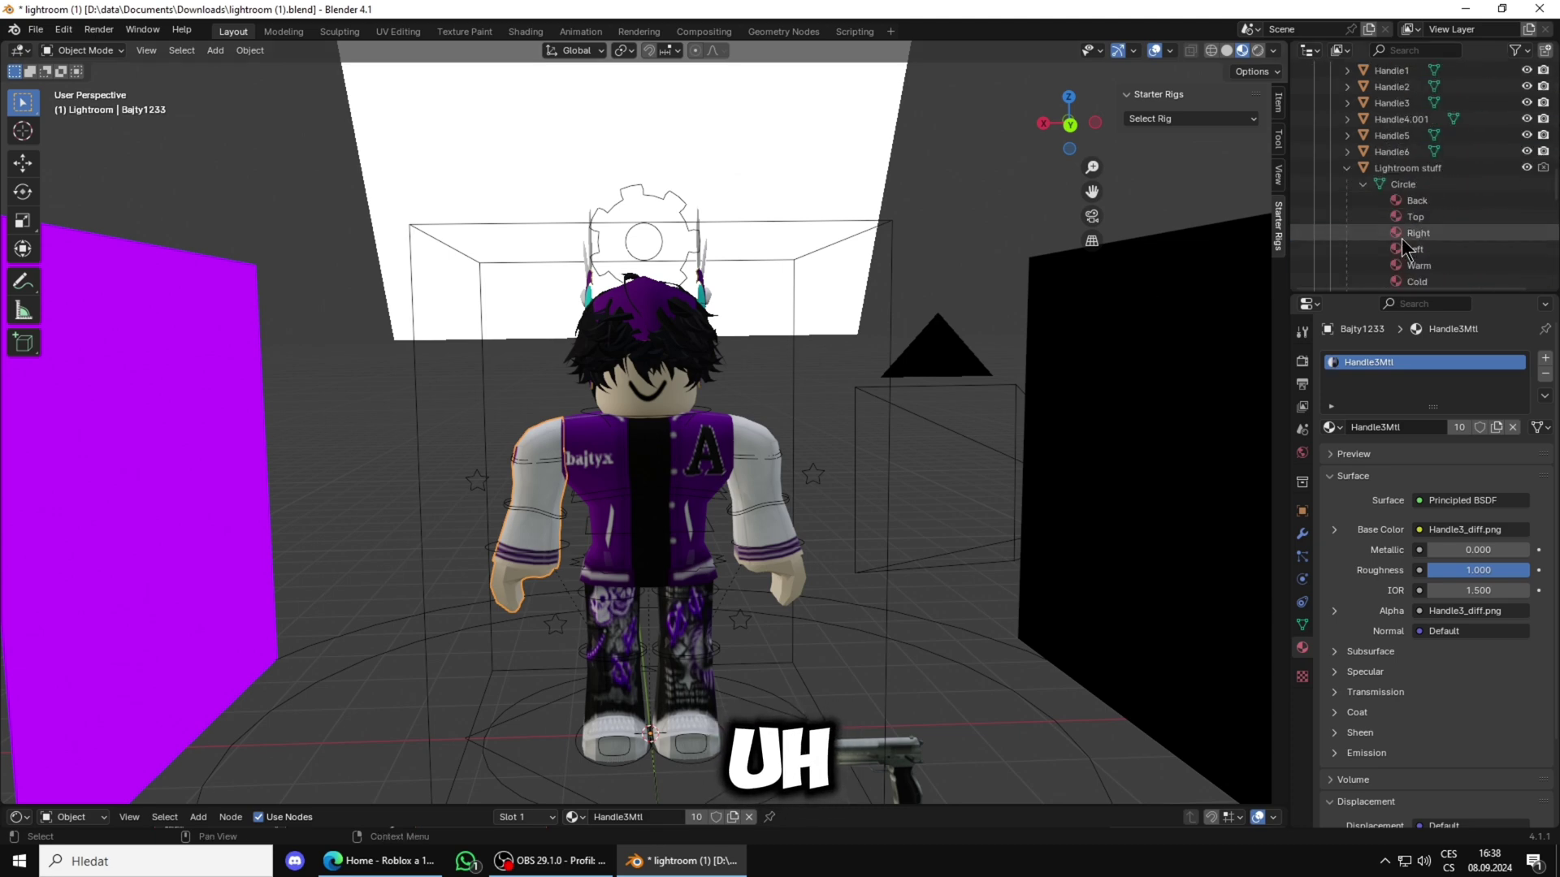
click(1396, 138)
click(1394, 154)
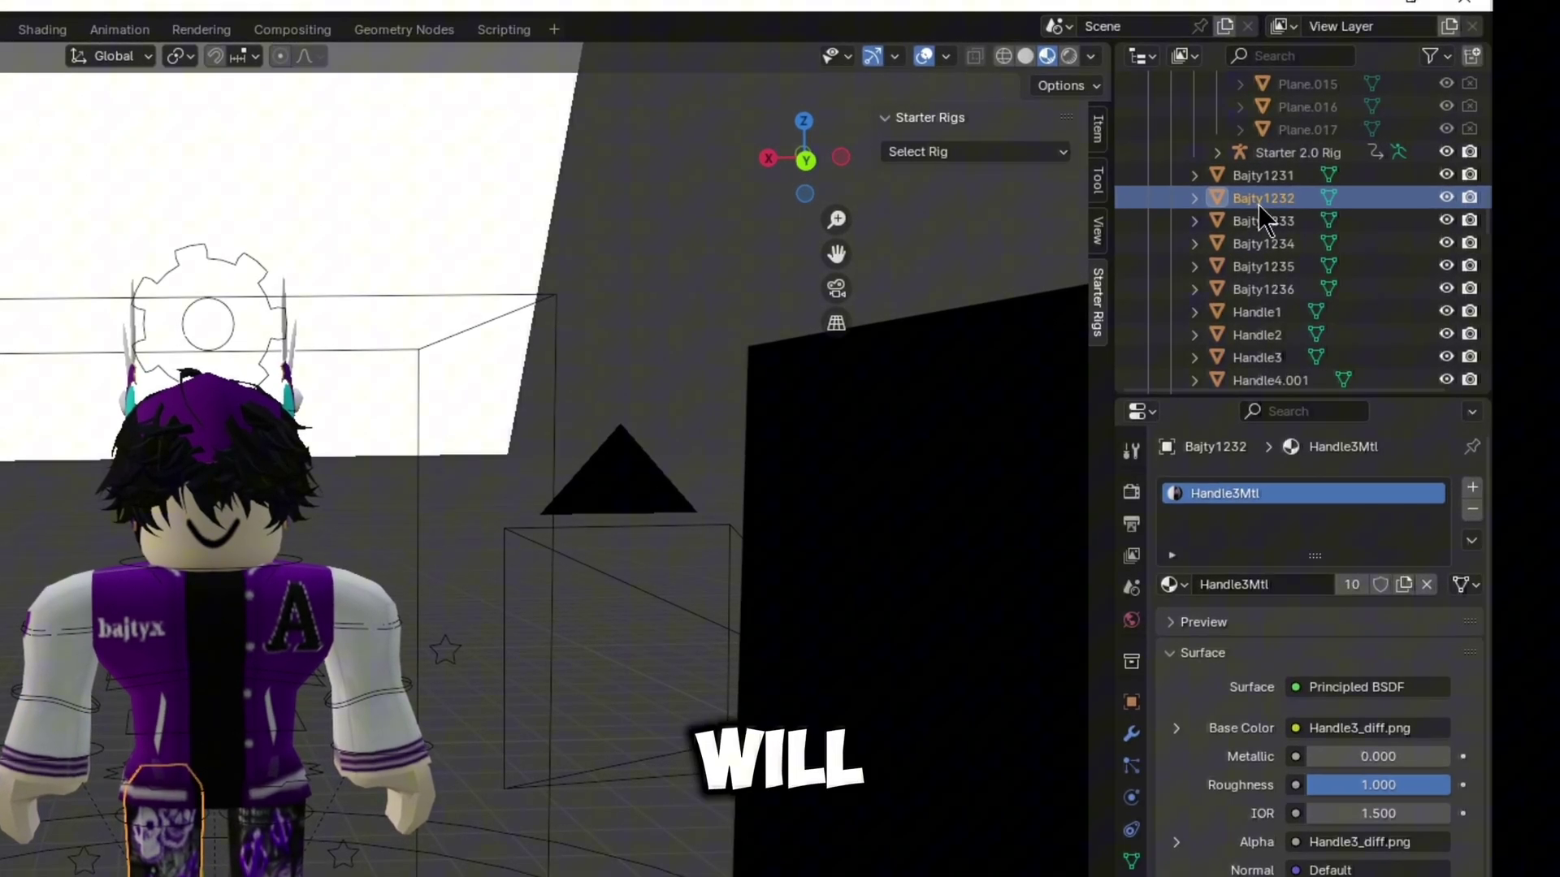
key(x)
click(1393, 140)
key(Delete)
Delete the imported avatar's remaining body meshes, ending in 1233 to 1236, keeping only the Handle accessories and the pistol
click(1120, 227)
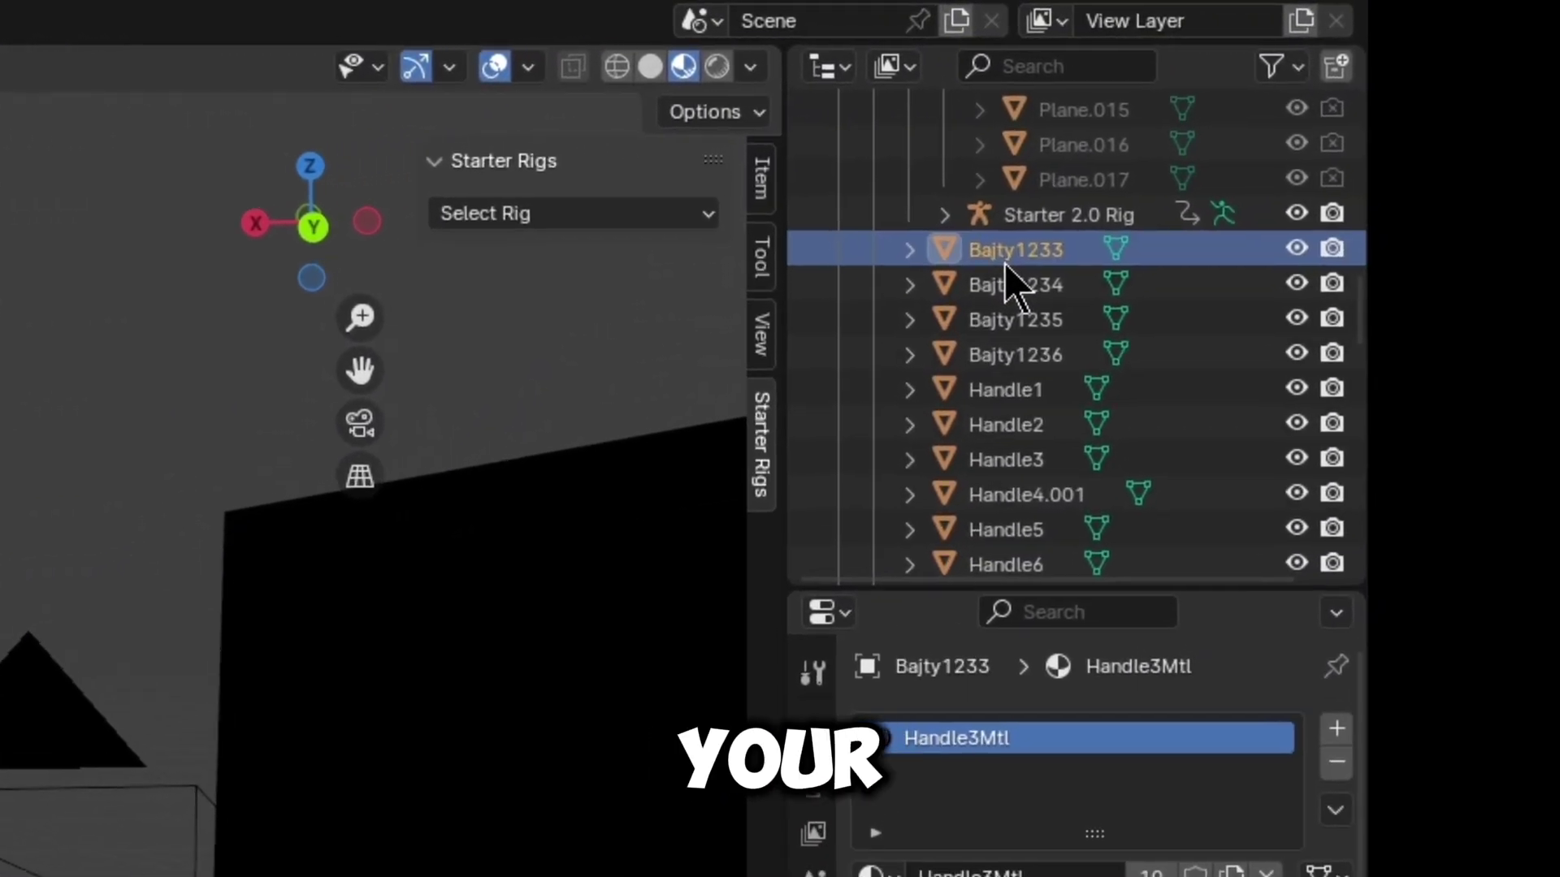
key(Delete)
click(1122, 242)
key(Delete)
click(1003, 296)
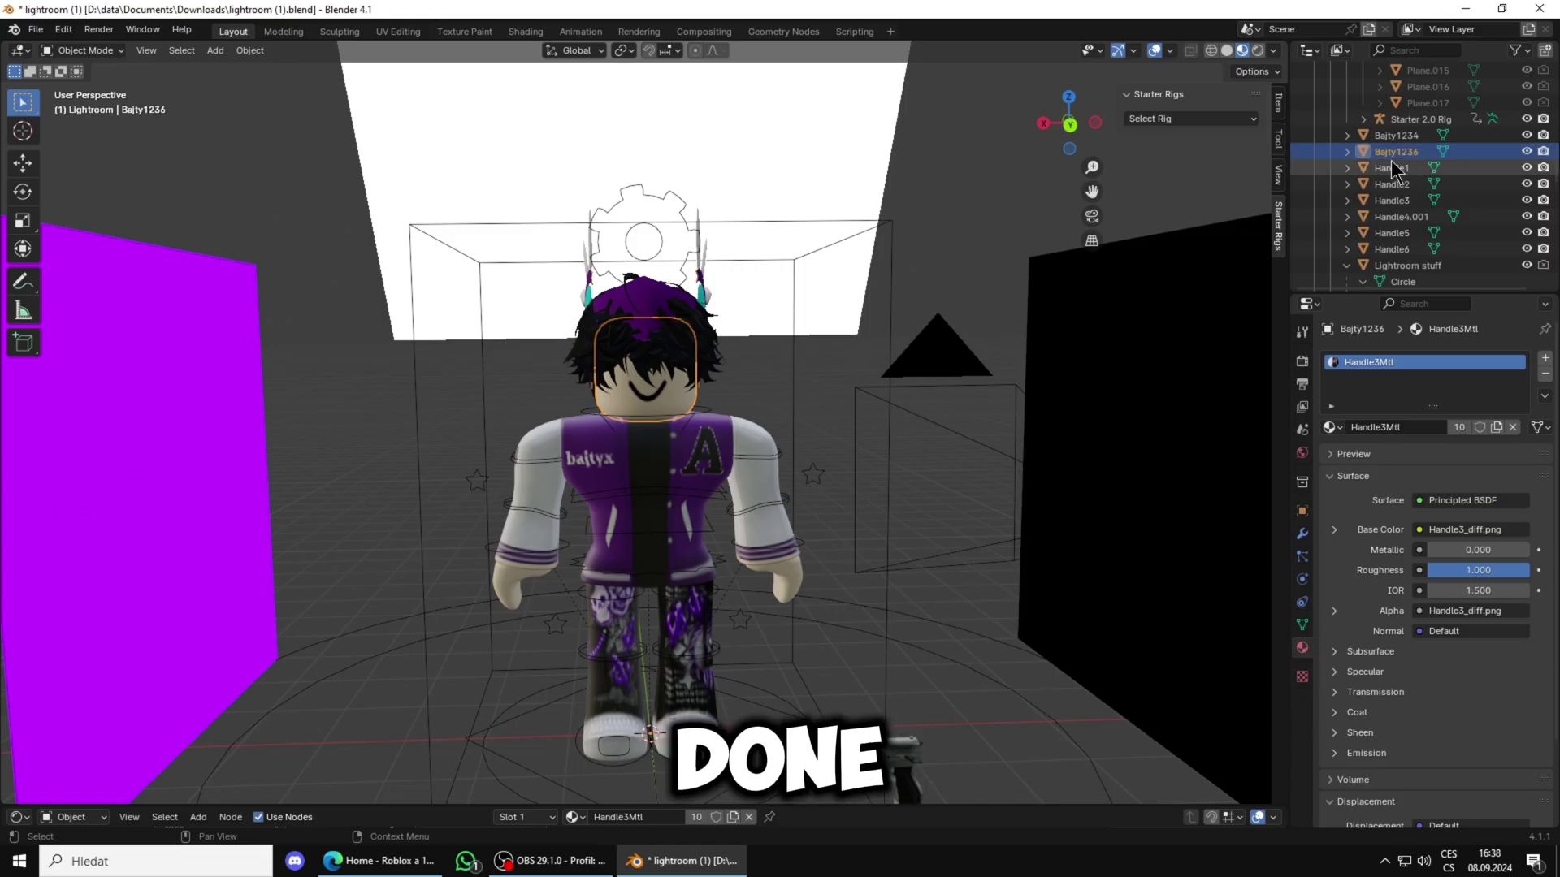
key(Delete)
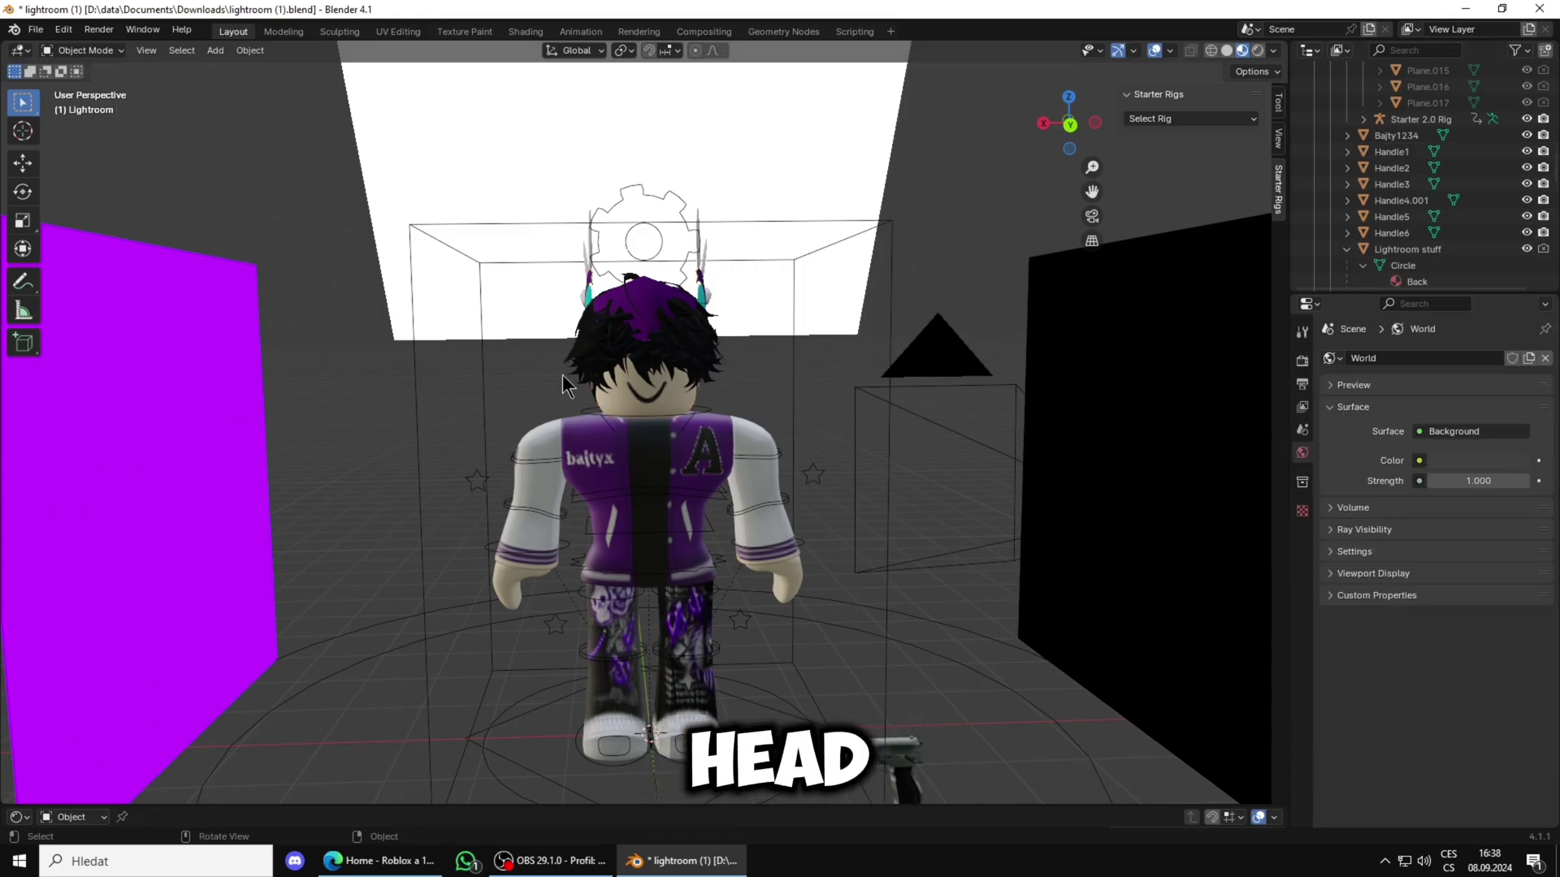
click(1401, 136)
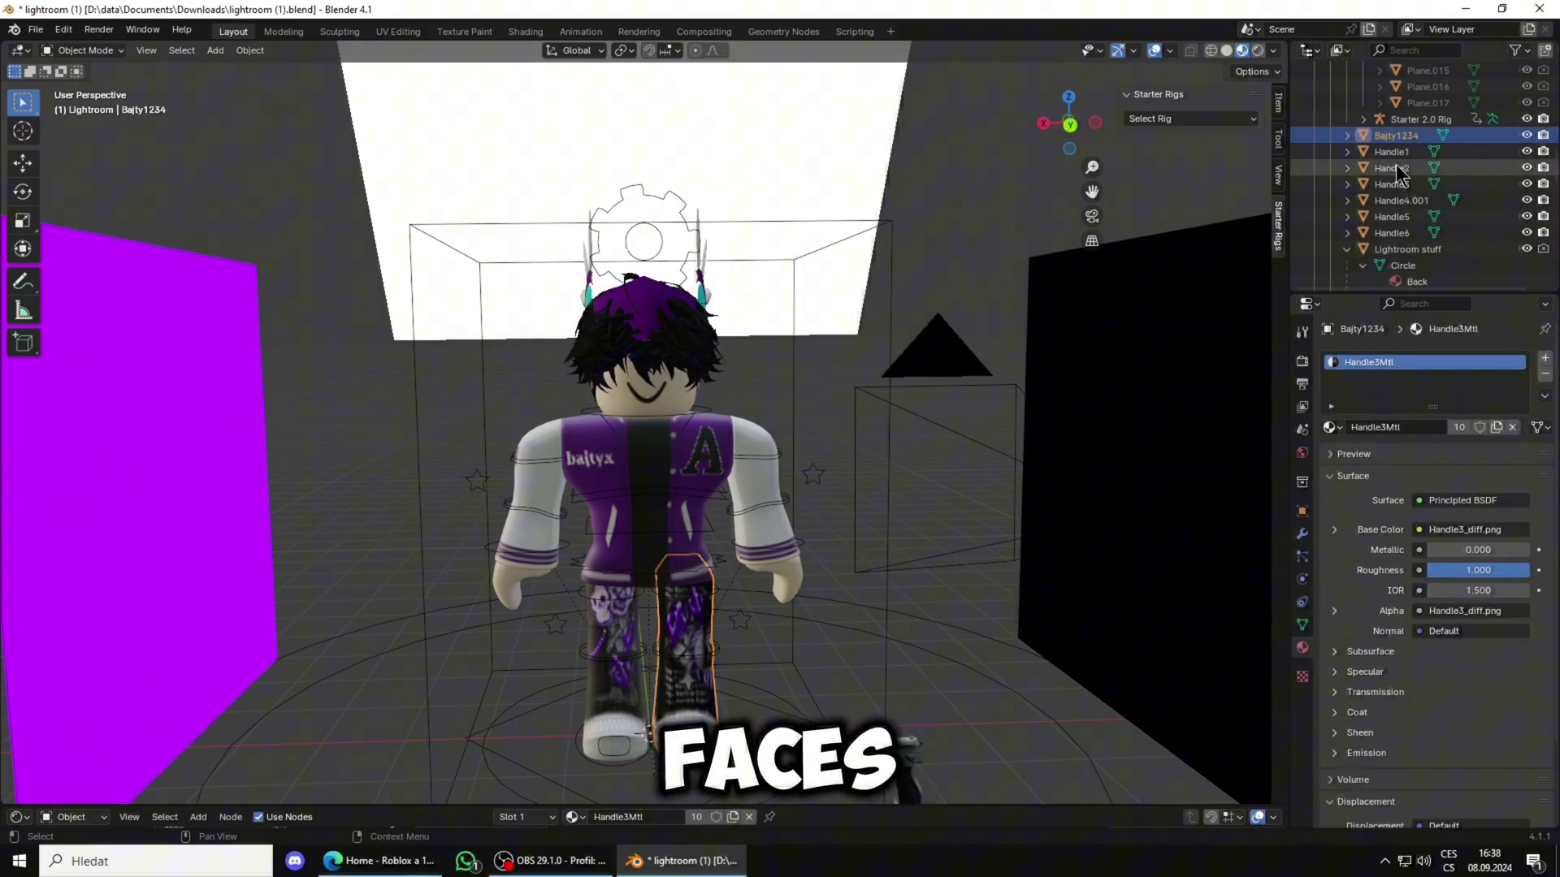
key(Delete)
Examine which accessory each Handle mesh represents by selecting them individually and viewing the head
click(1395, 153)
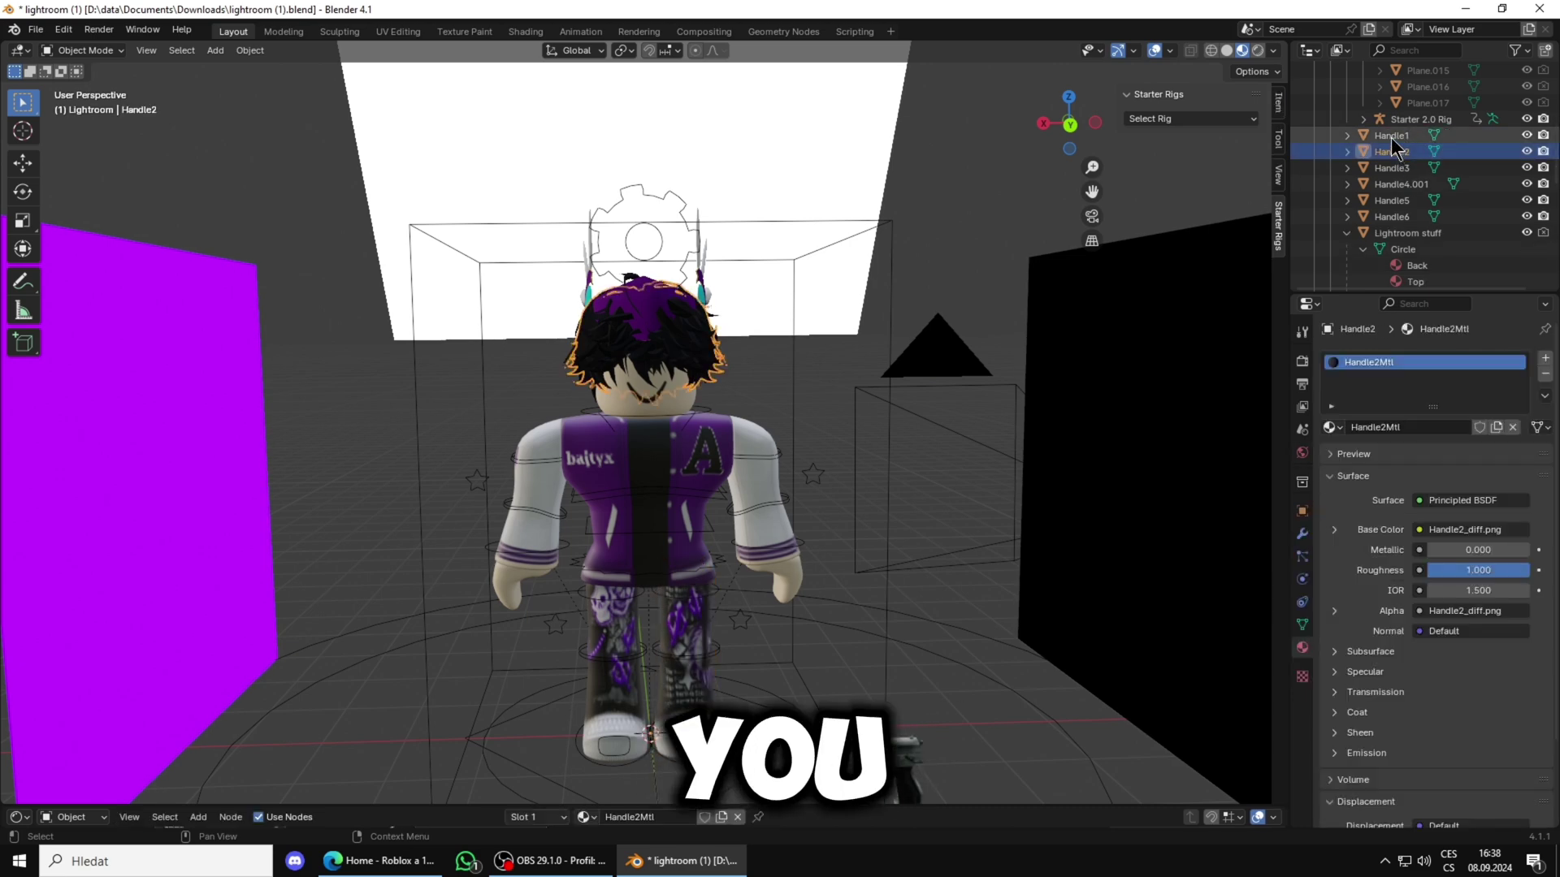
click(1404, 168)
click(1409, 203)
scroll(826, 281, up, 3)
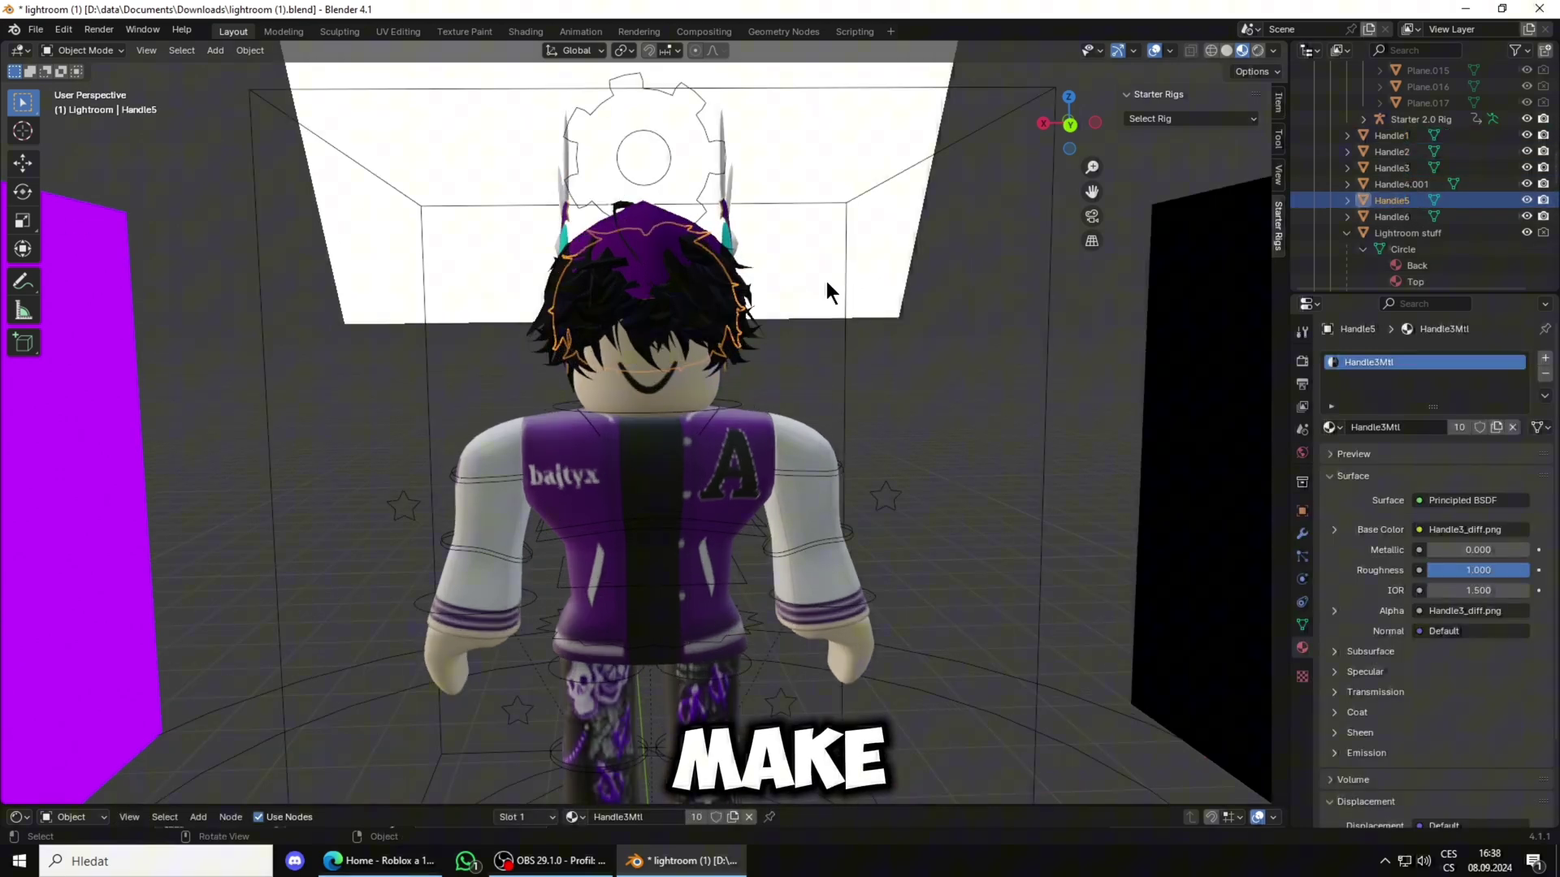
middle_drag(826, 281, 793, 377)
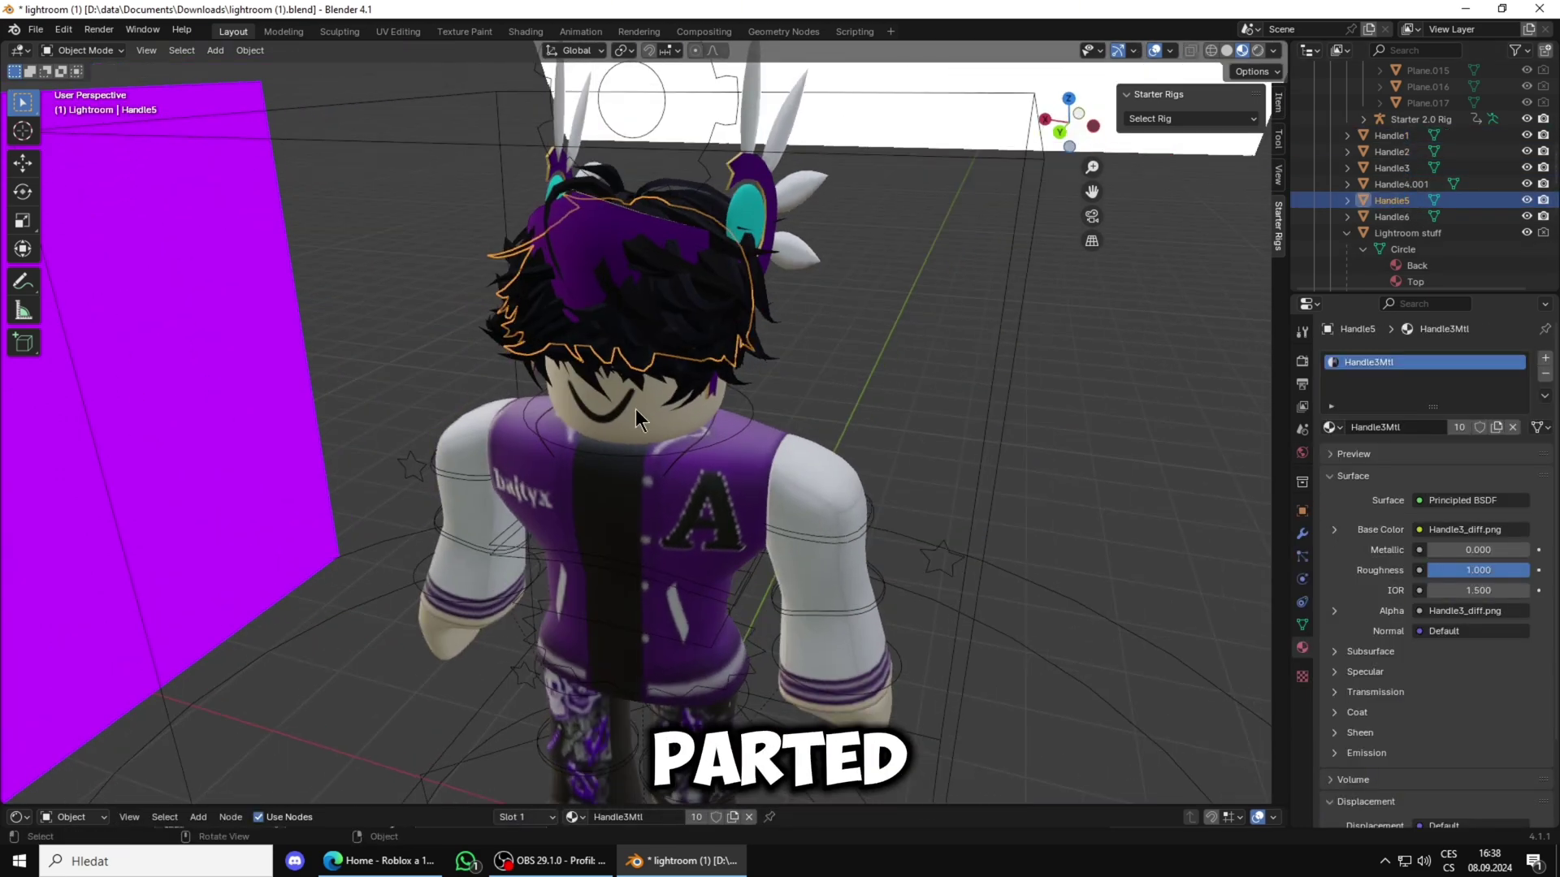
middle_drag(636, 419, 716, 413)
click(915, 328)
click(1399, 139)
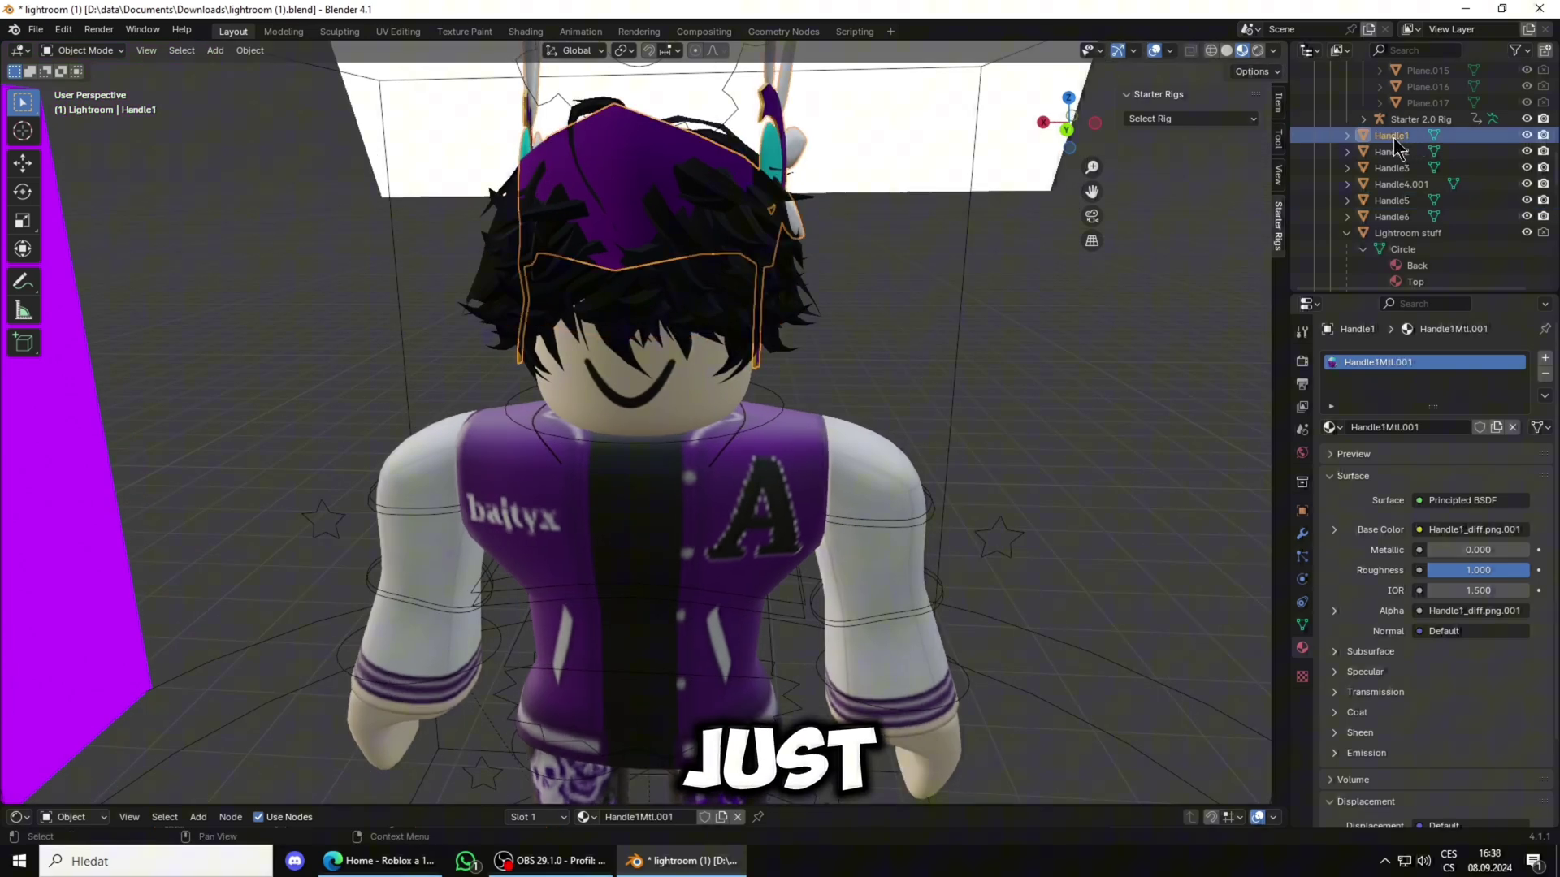
click(1392, 152)
Select all the accessory meshes together: Handle1, Handle2, Handle3, Handle4.001, Handle5 and Handle6
click(1379, 137)
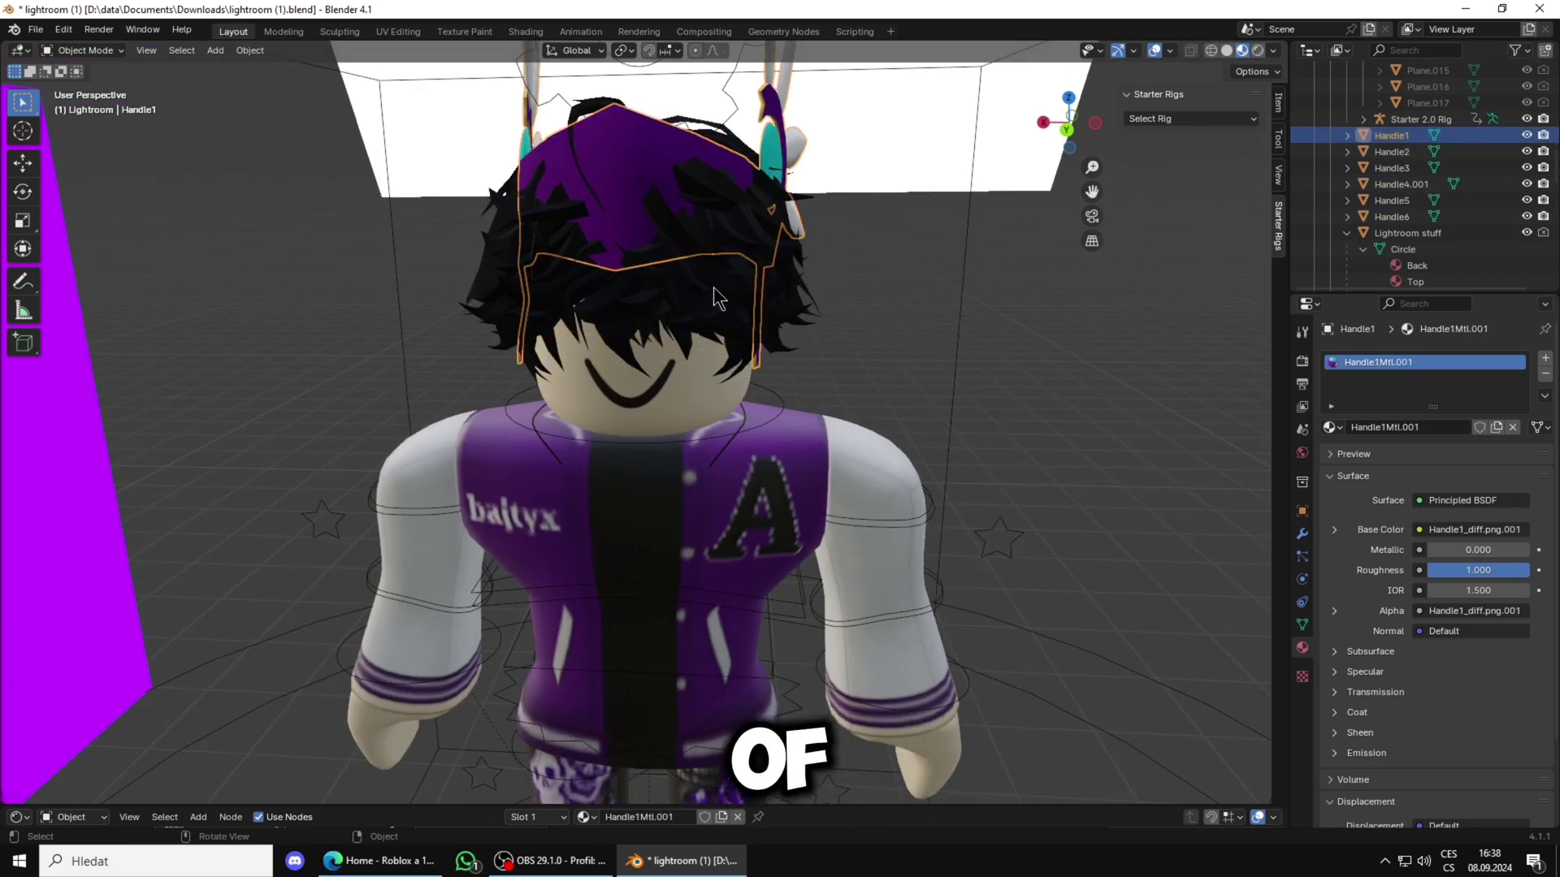
shift+click(1390, 152)
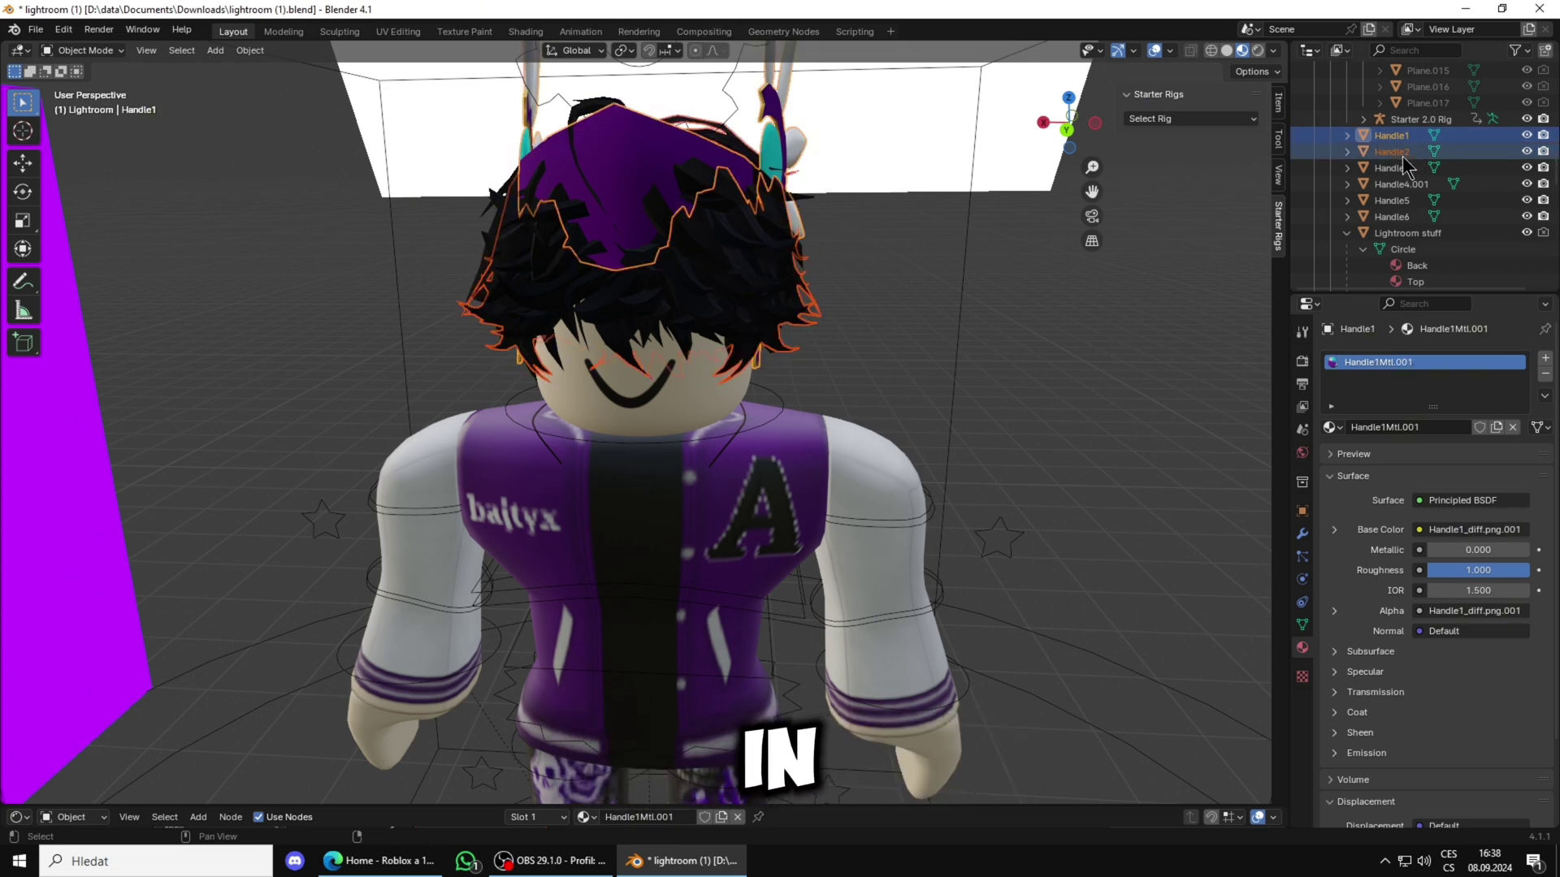
shift+click(1391, 168)
shift+click(1419, 186)
shift+click(1412, 200)
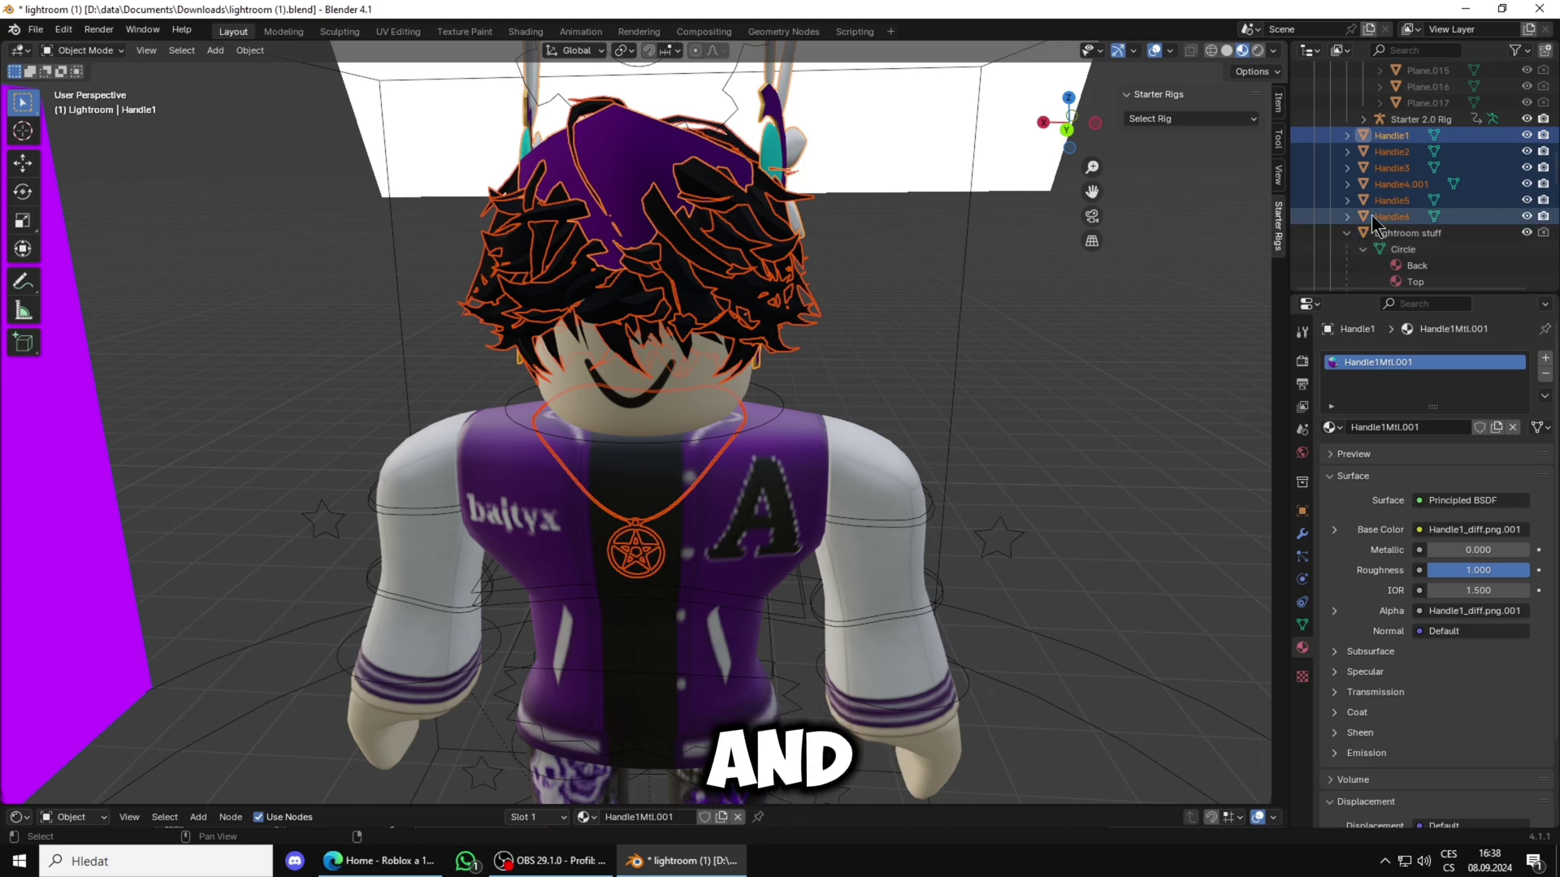
Add the Starter 2.0 Rig as the active object and parent the selected accessory meshes to it with the Bone option
scroll(859, 385, up, 6)
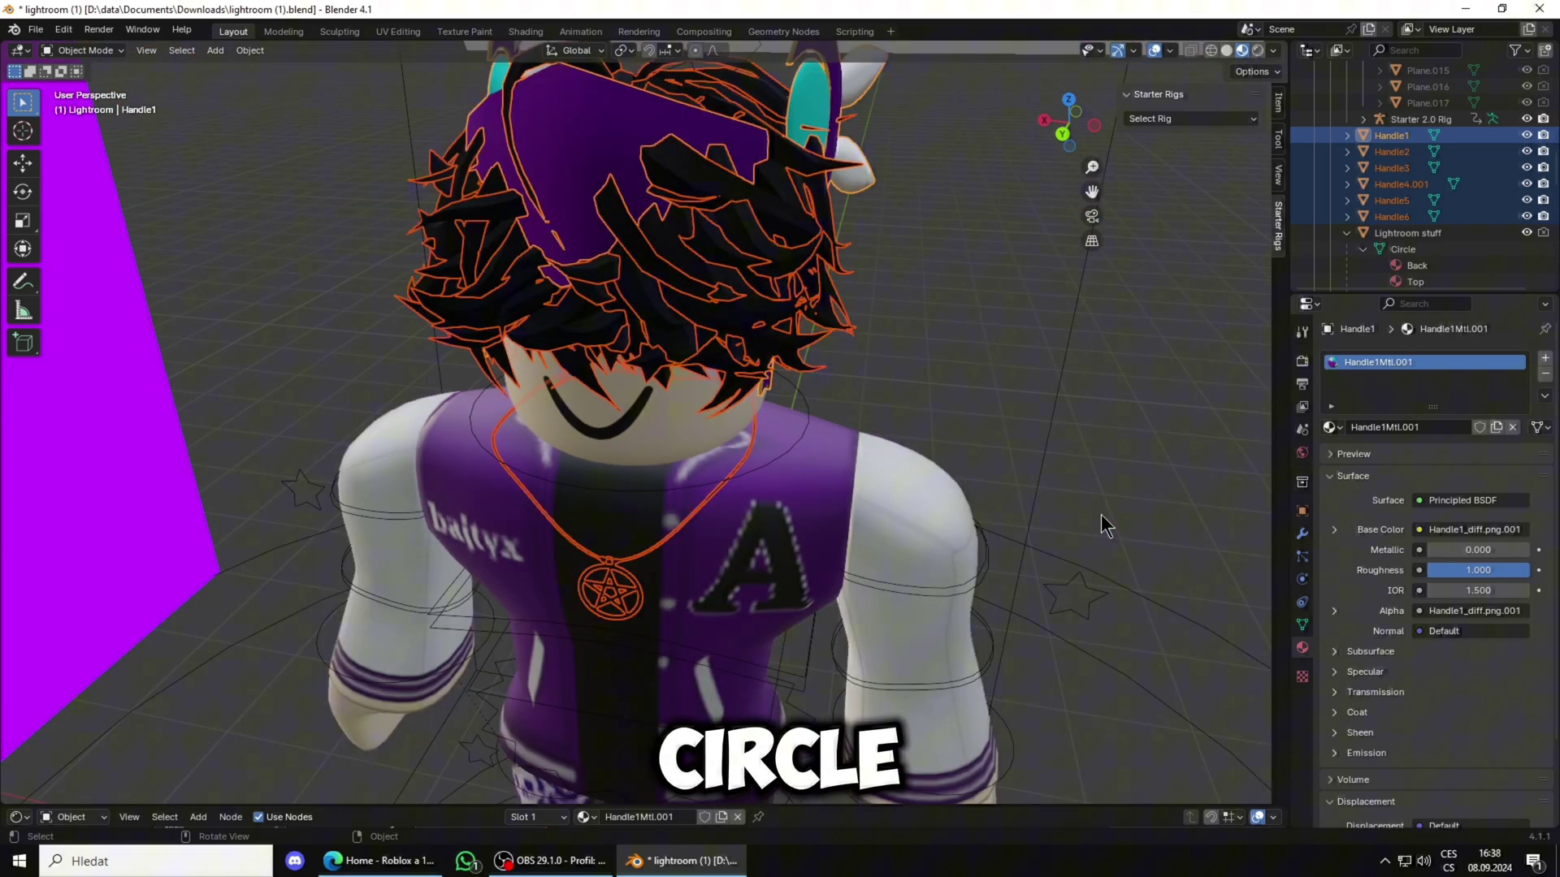
middle_drag(1100, 514, 842, 585)
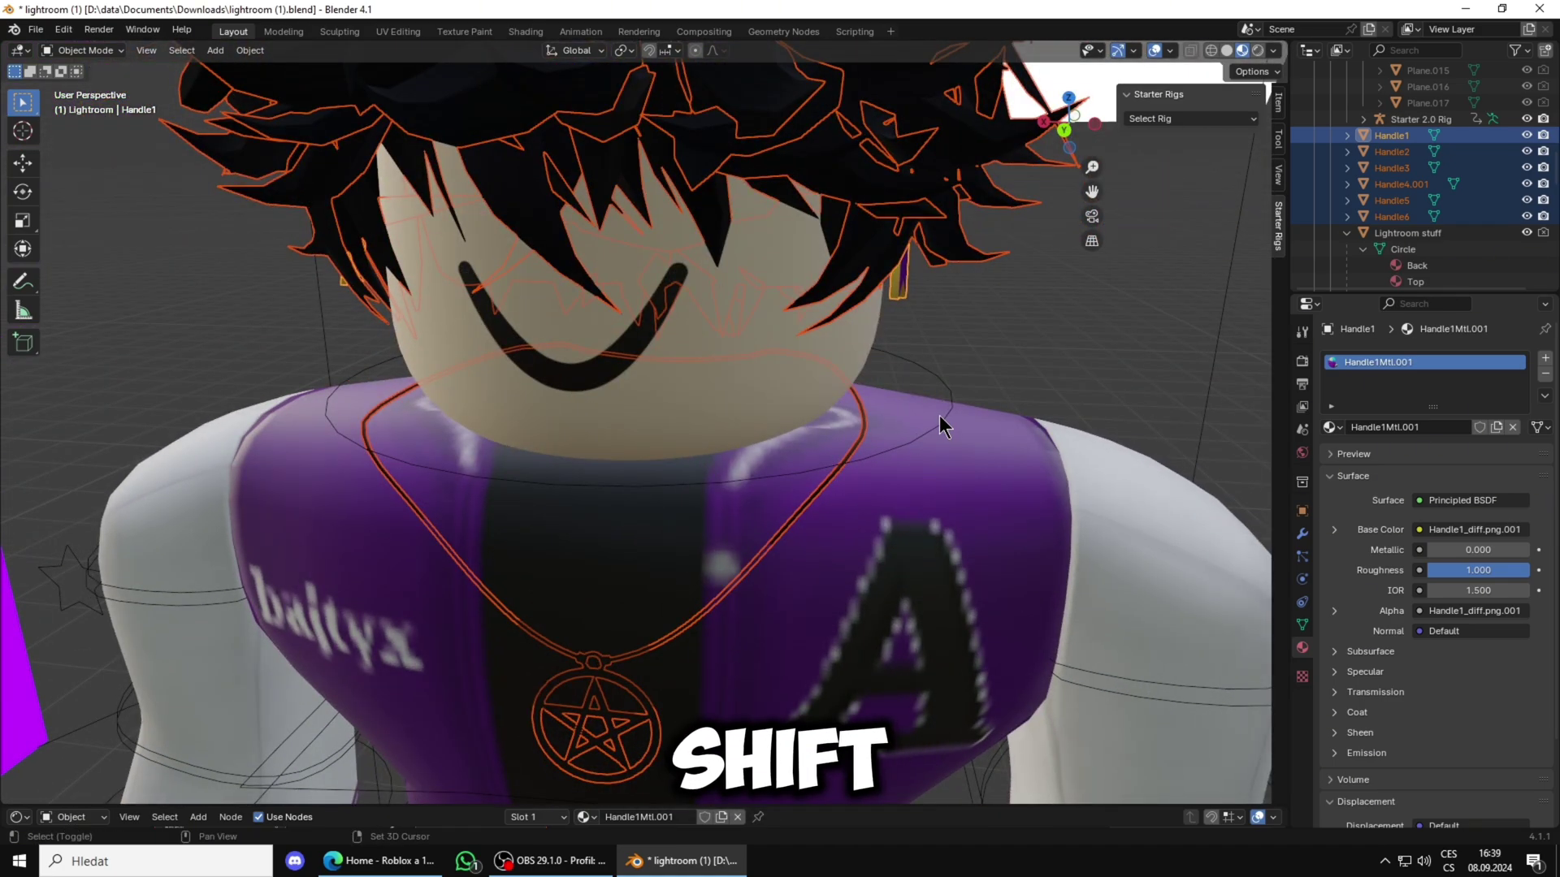
shift+click(947, 414)
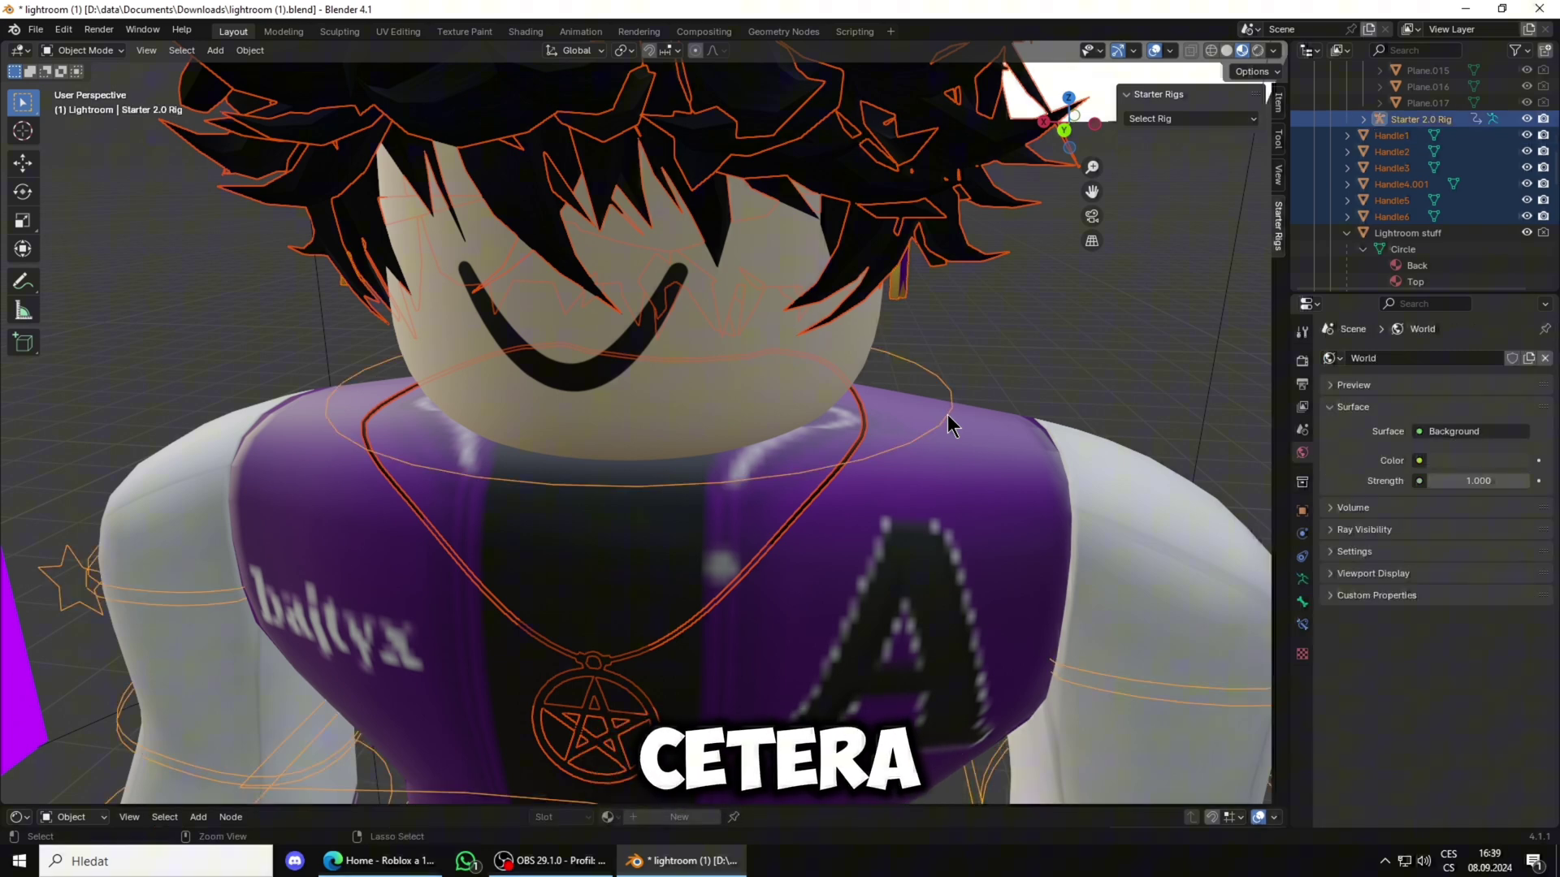
key(ctrl+p)
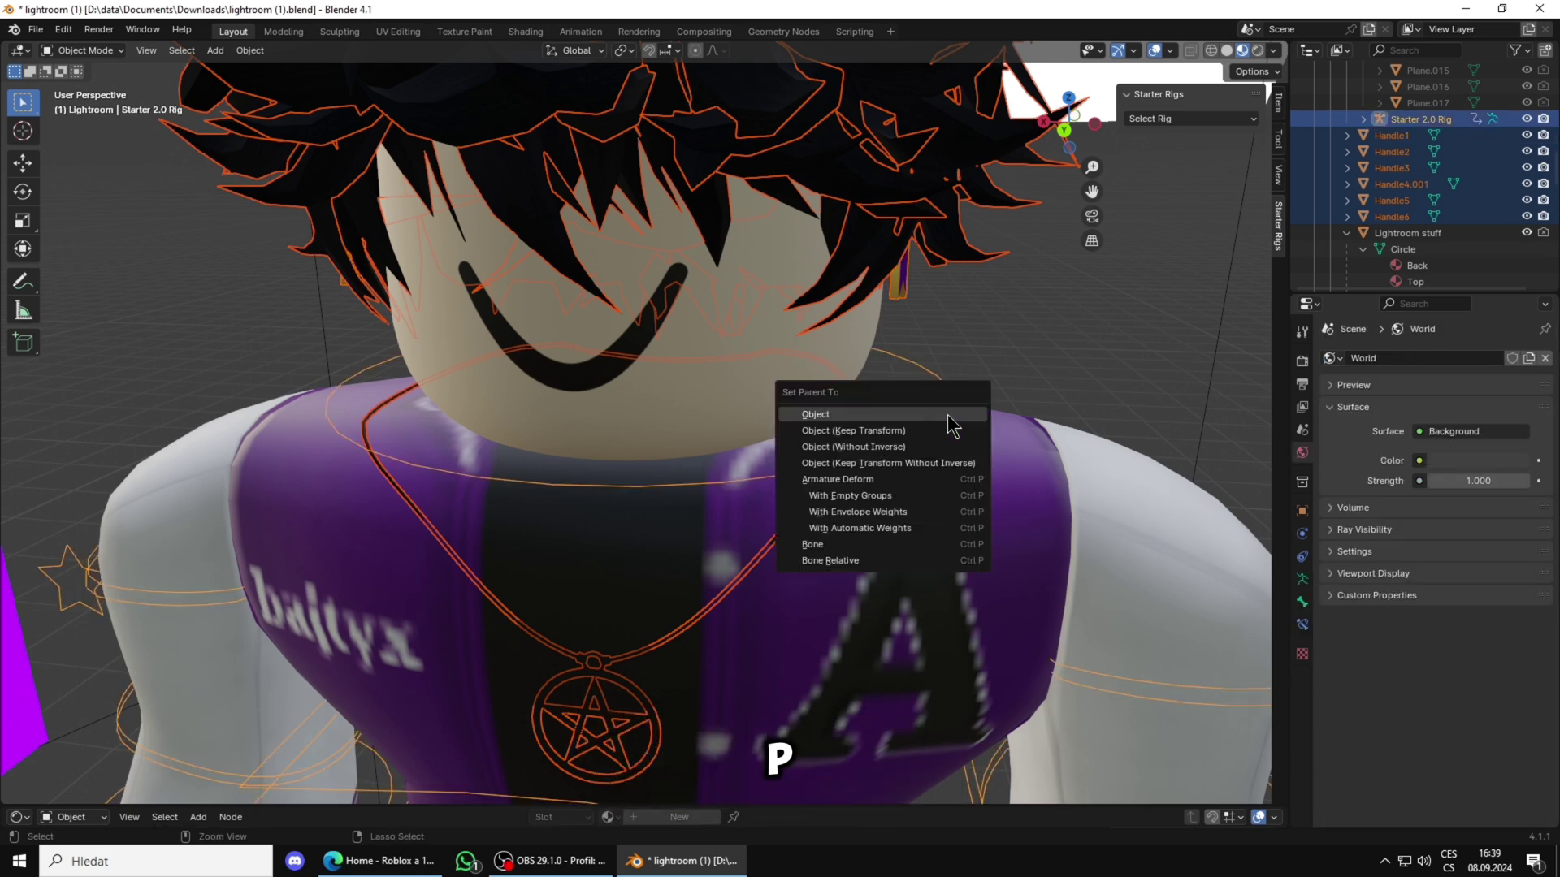
click(821, 543)
key(ctrl+p)
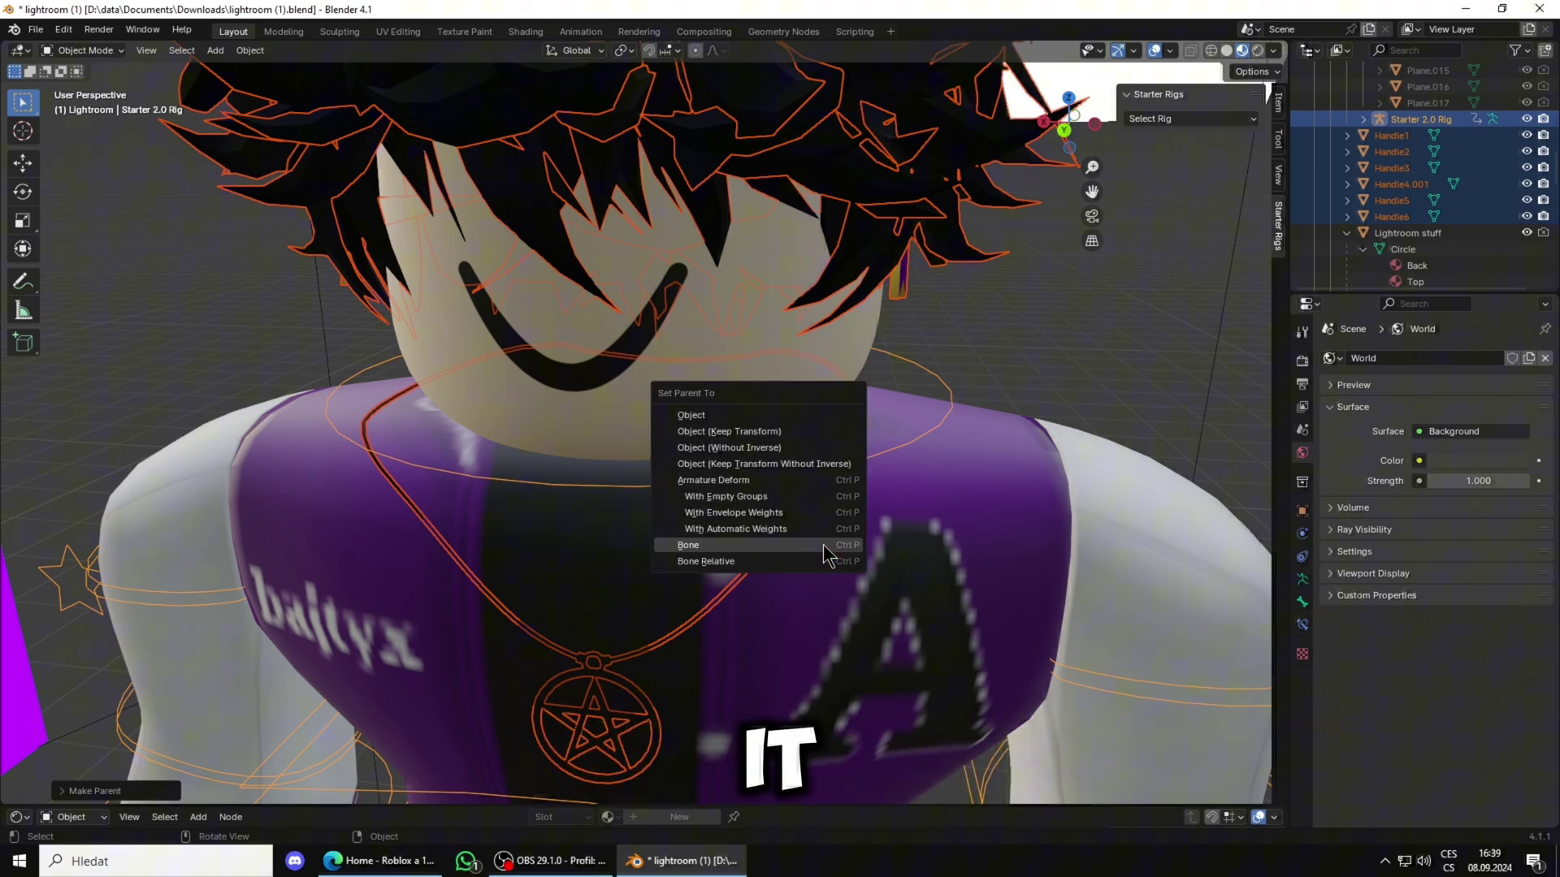
click(822, 545)
scroll(706, 553, up, 2)
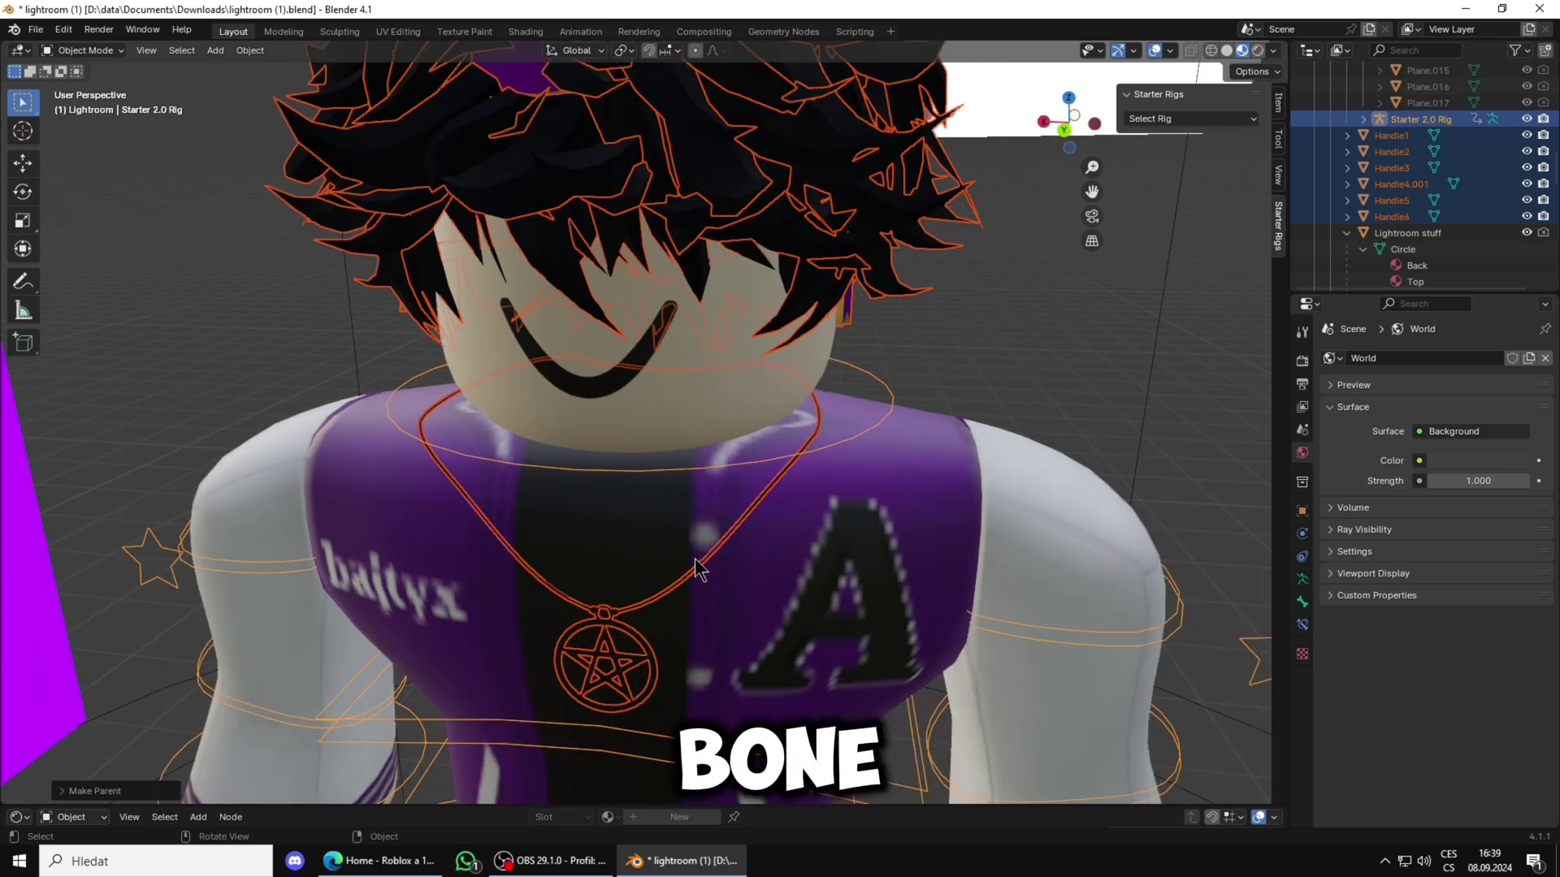
Delete the pentagram necklace accessory, Handle6
click(309, 379)
middle_drag(429, 455, 466, 444)
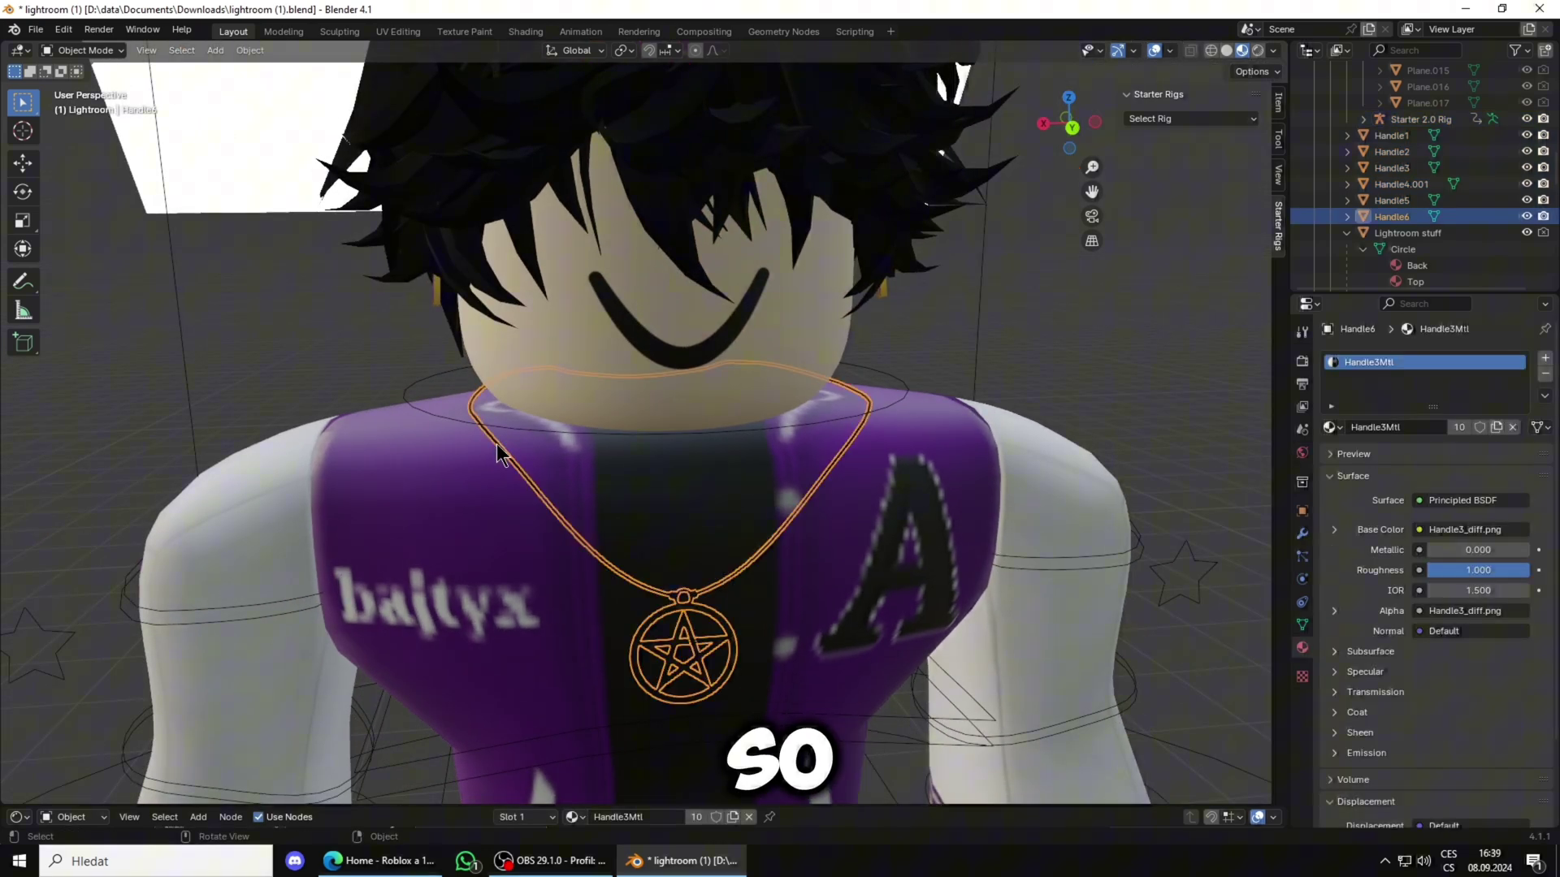
key(Delete)
middle_drag(707, 621, 692, 574)
scroll(445, 398, down, 2)
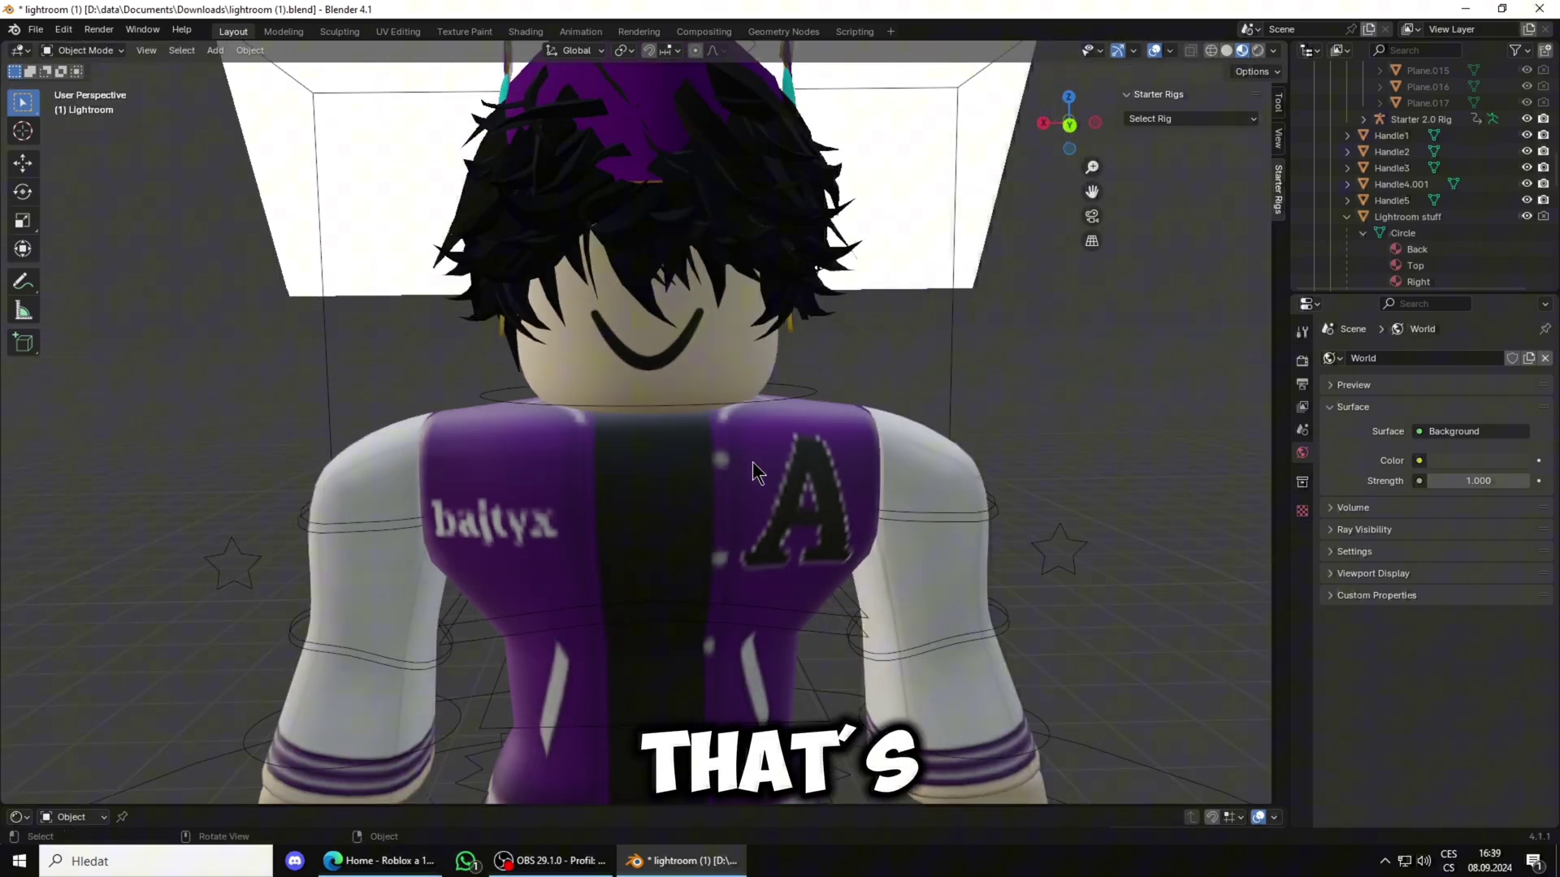
Move the pistol up from the floor to the character's right side, near the right hand
middle_drag(752, 462, 683, 446)
scroll(751, 370, down, 3)
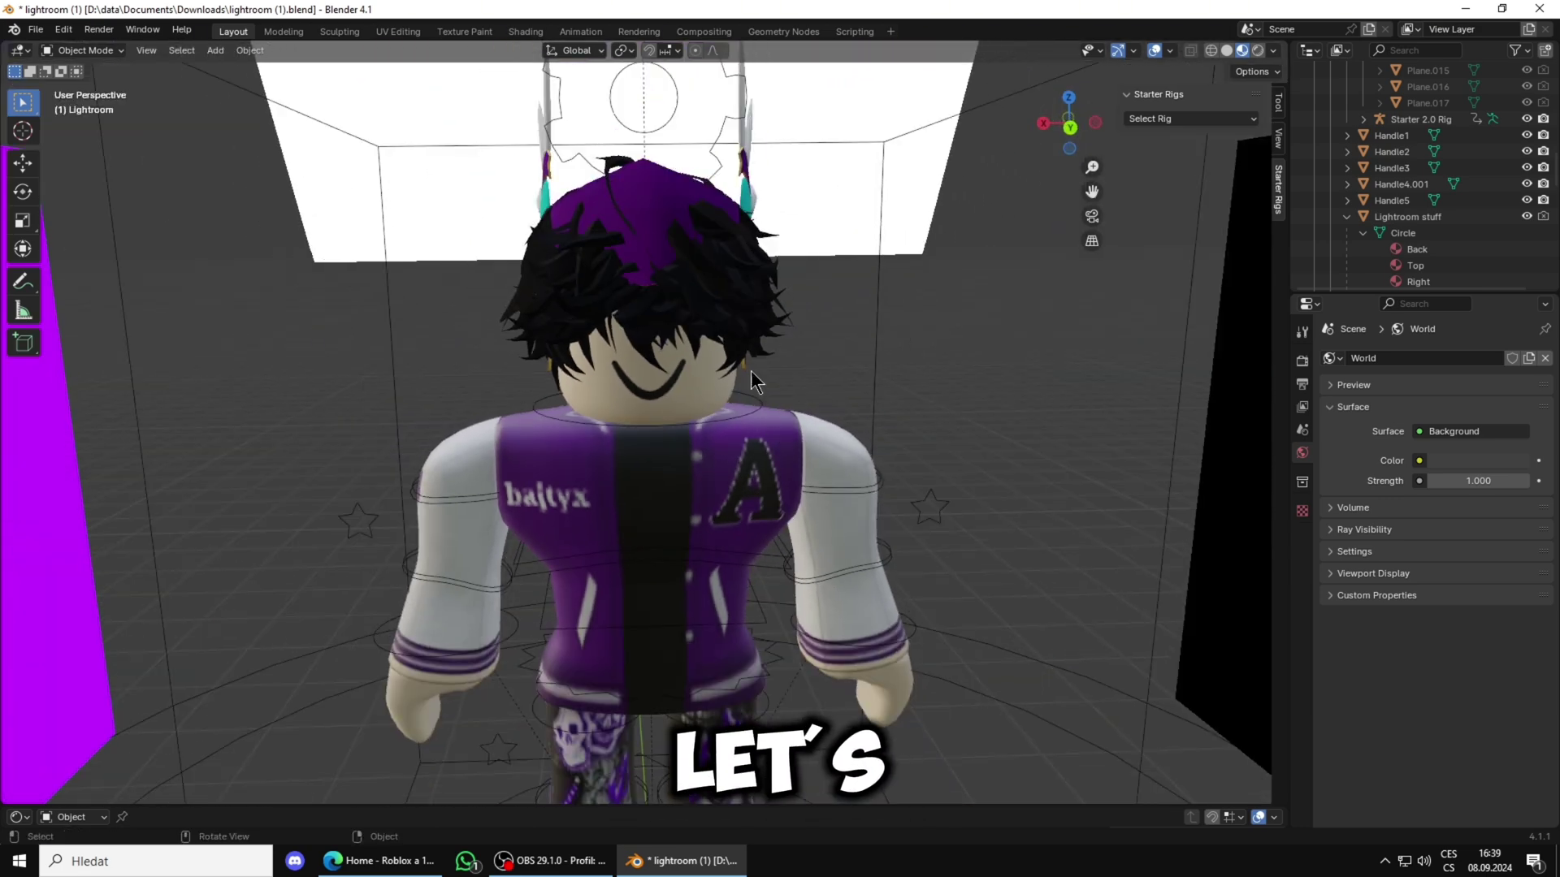
scroll(431, 419, down, 8)
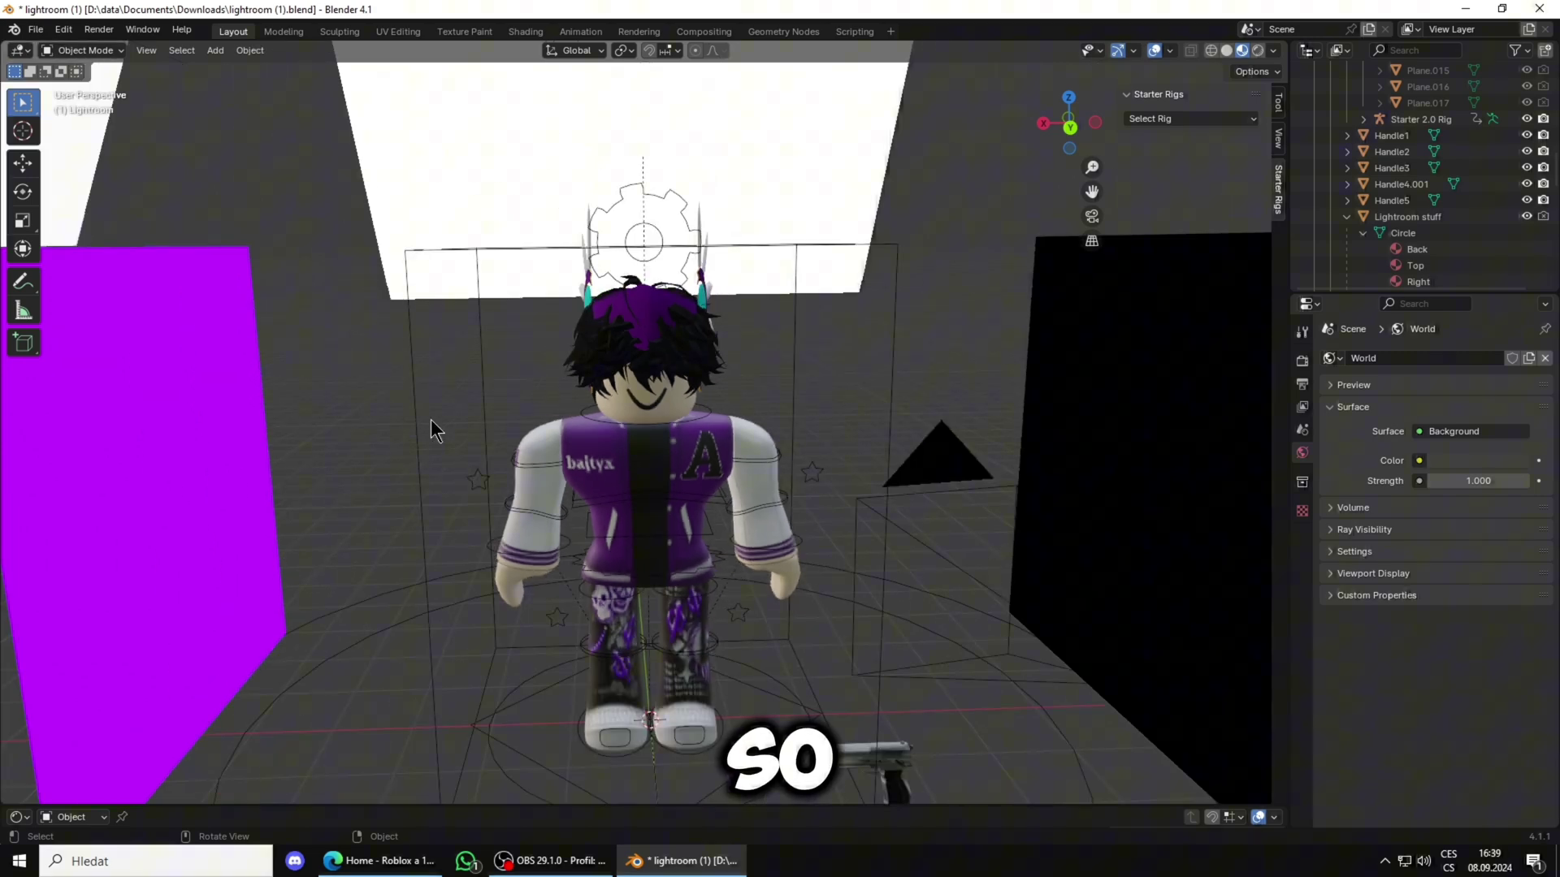
middle_drag(823, 676, 842, 651)
click(810, 650)
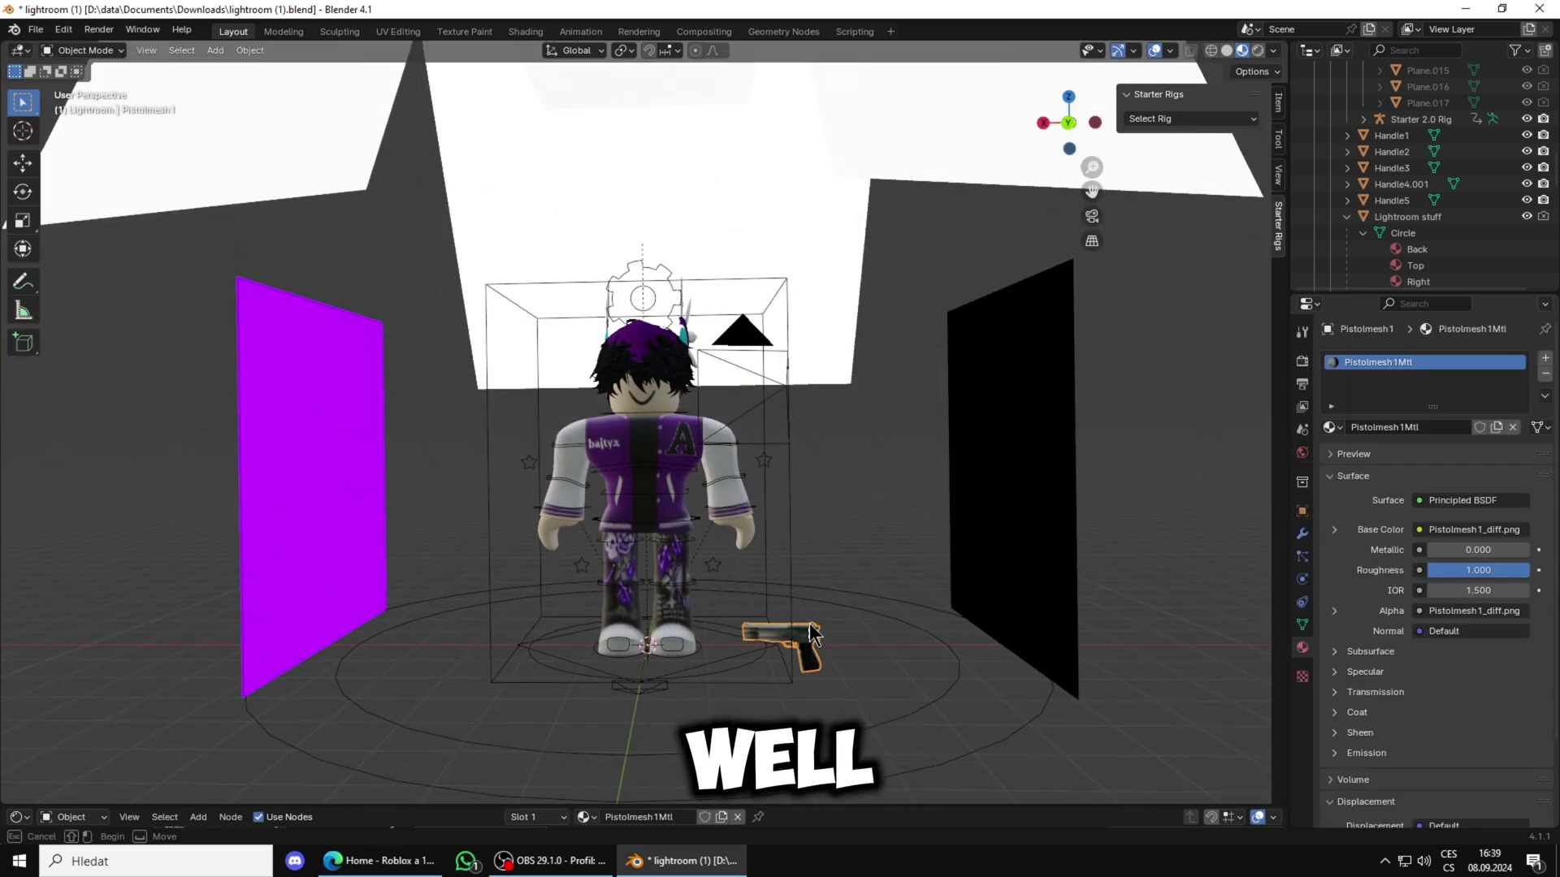
click(24, 170)
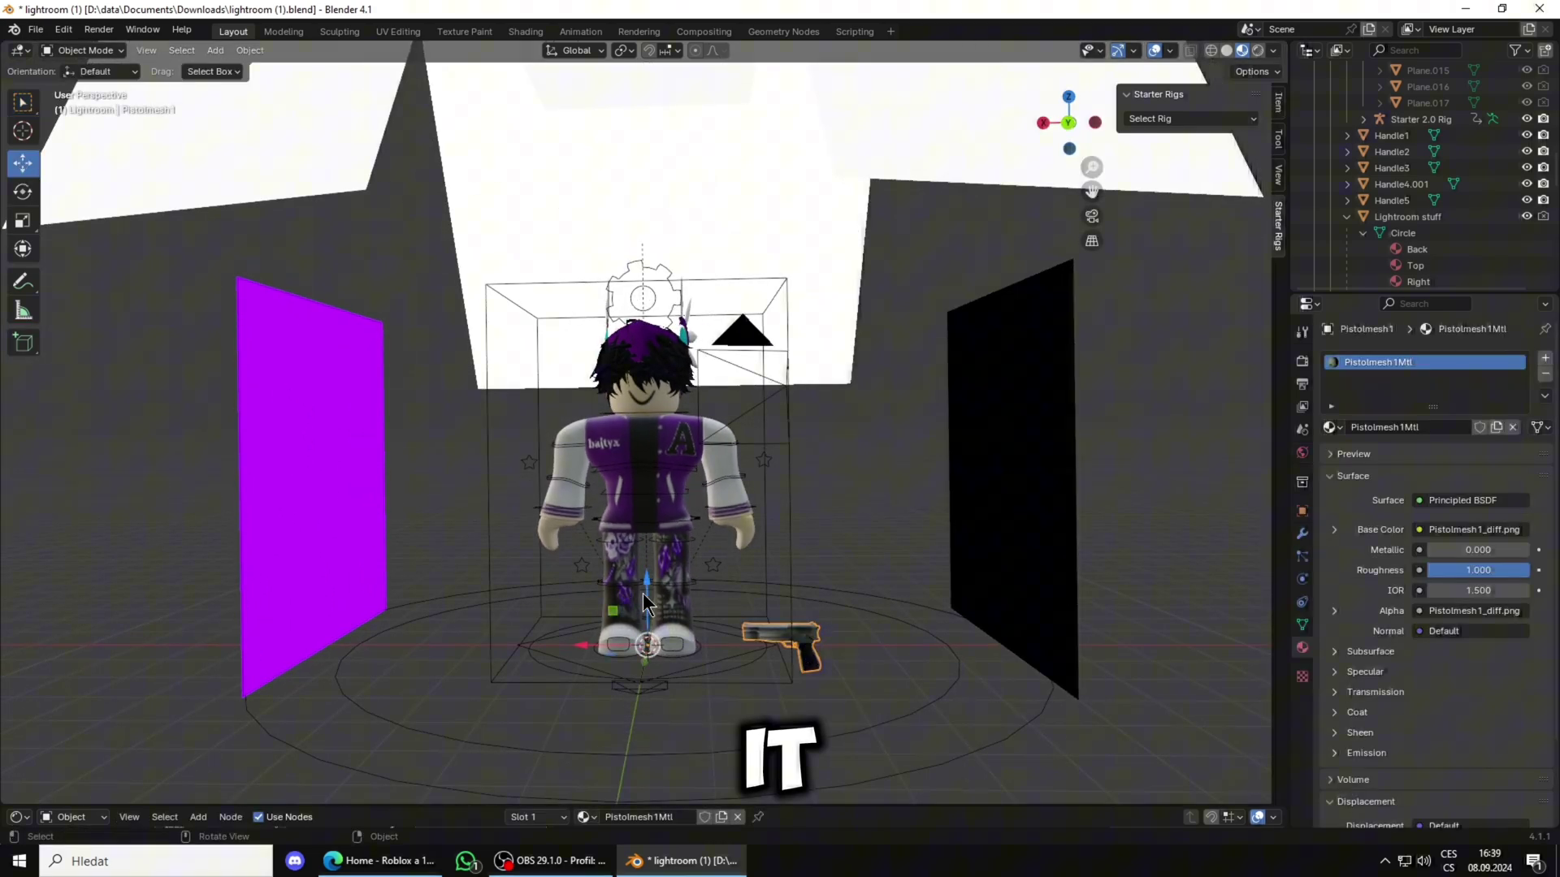
drag(646, 587, 650, 432)
drag(593, 503, 498, 446)
Activate the Rotate tool and delete the pistol from the scene
click(23, 192)
key(x)
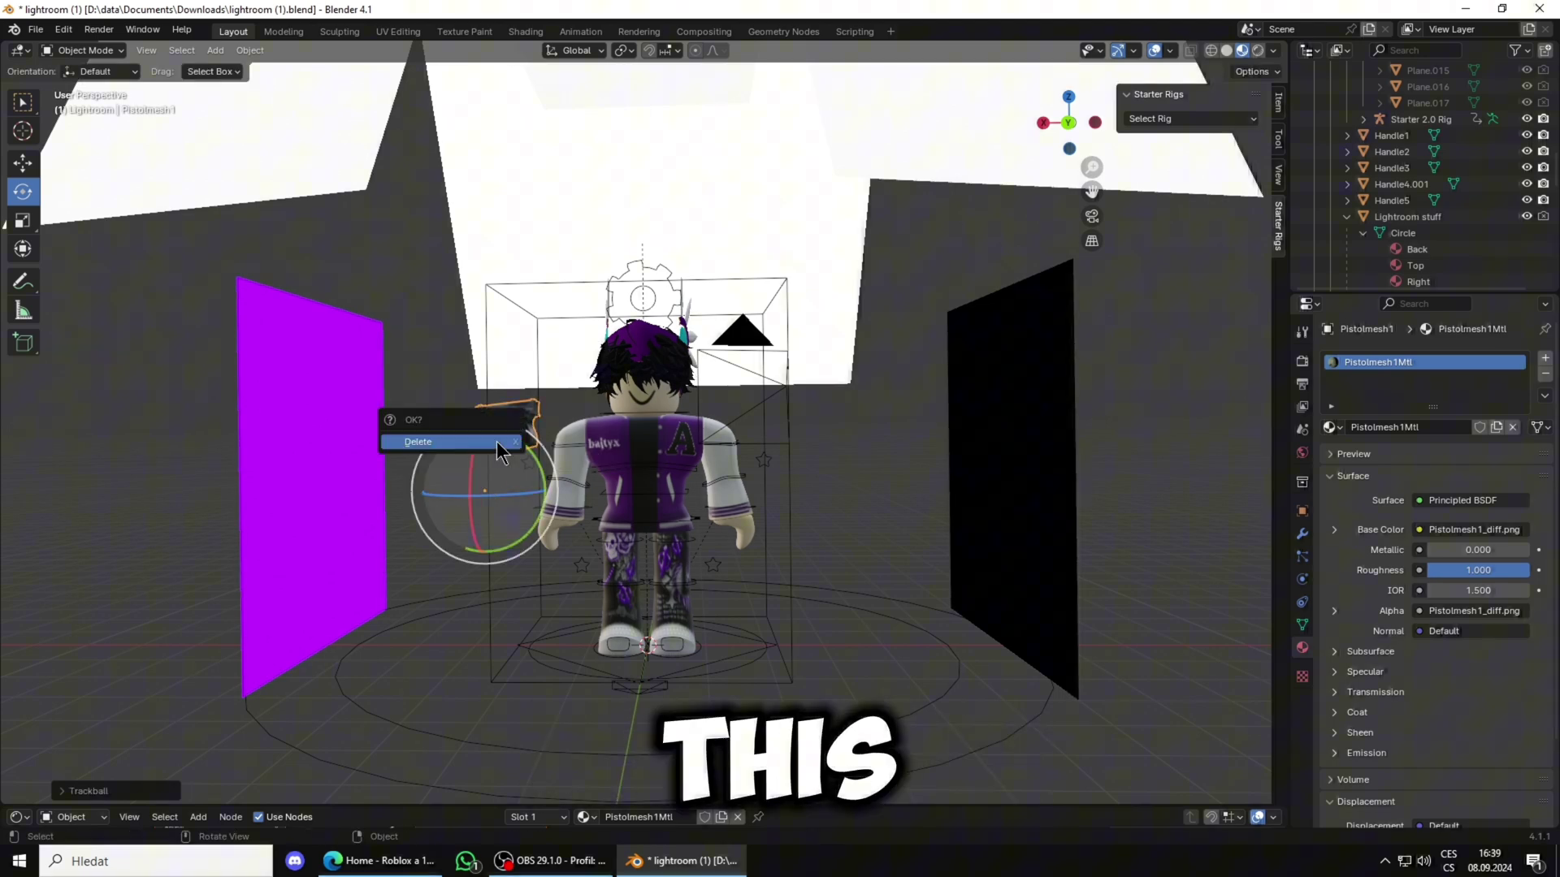
click(497, 442)
Select the Starter 2.0 Rig armature and switch it to Pose Mode
scroll(760, 509, up, 3)
click(628, 150)
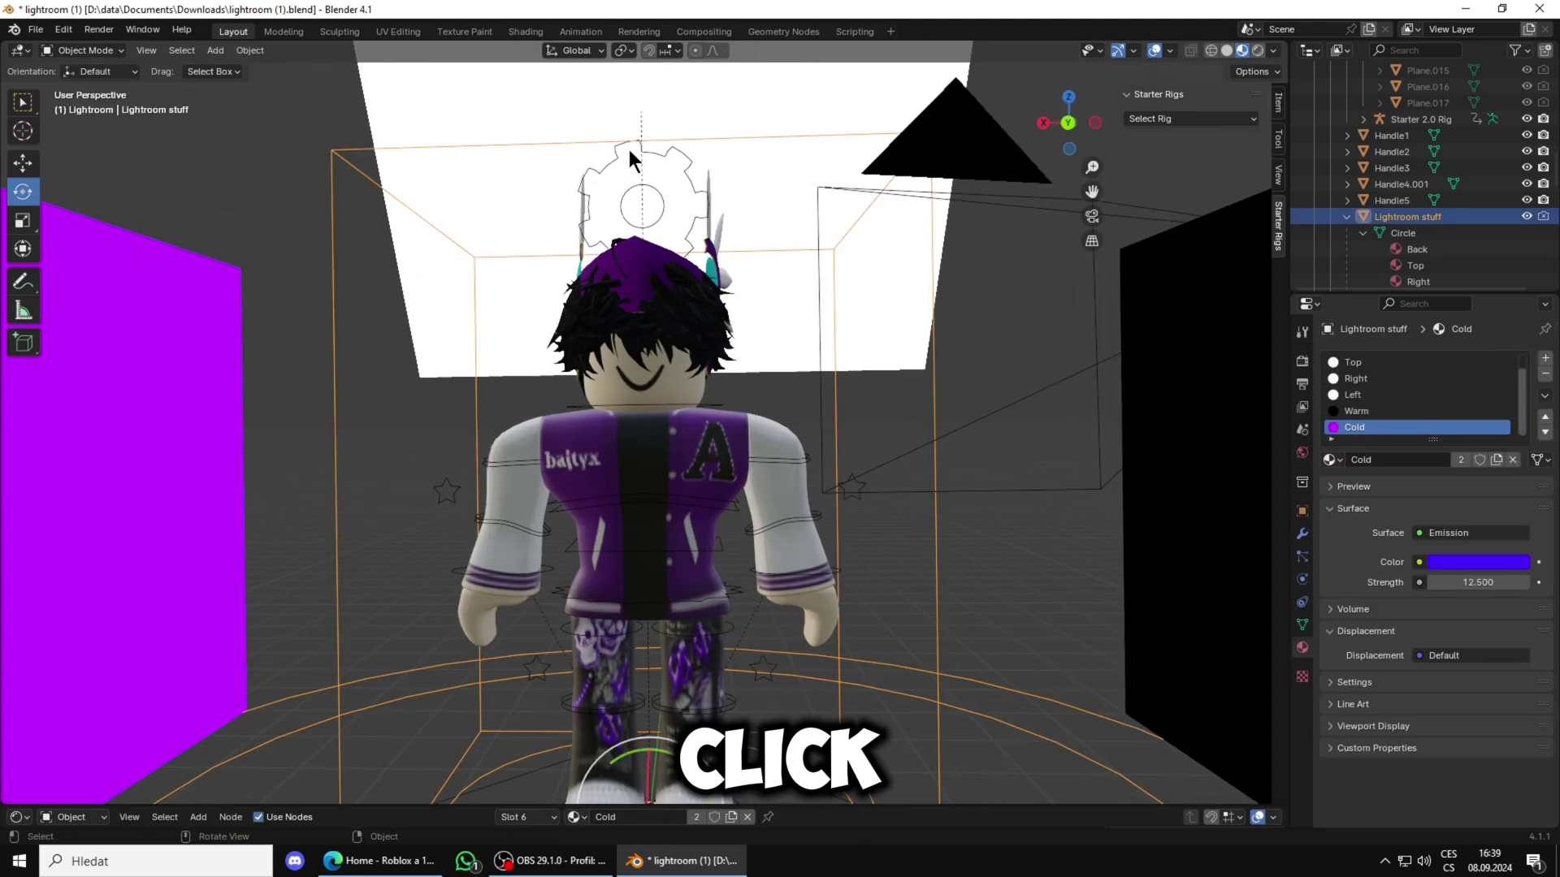
middle_drag(629, 149, 630, 200)
click(630, 207)
scroll(601, 122, up, 3)
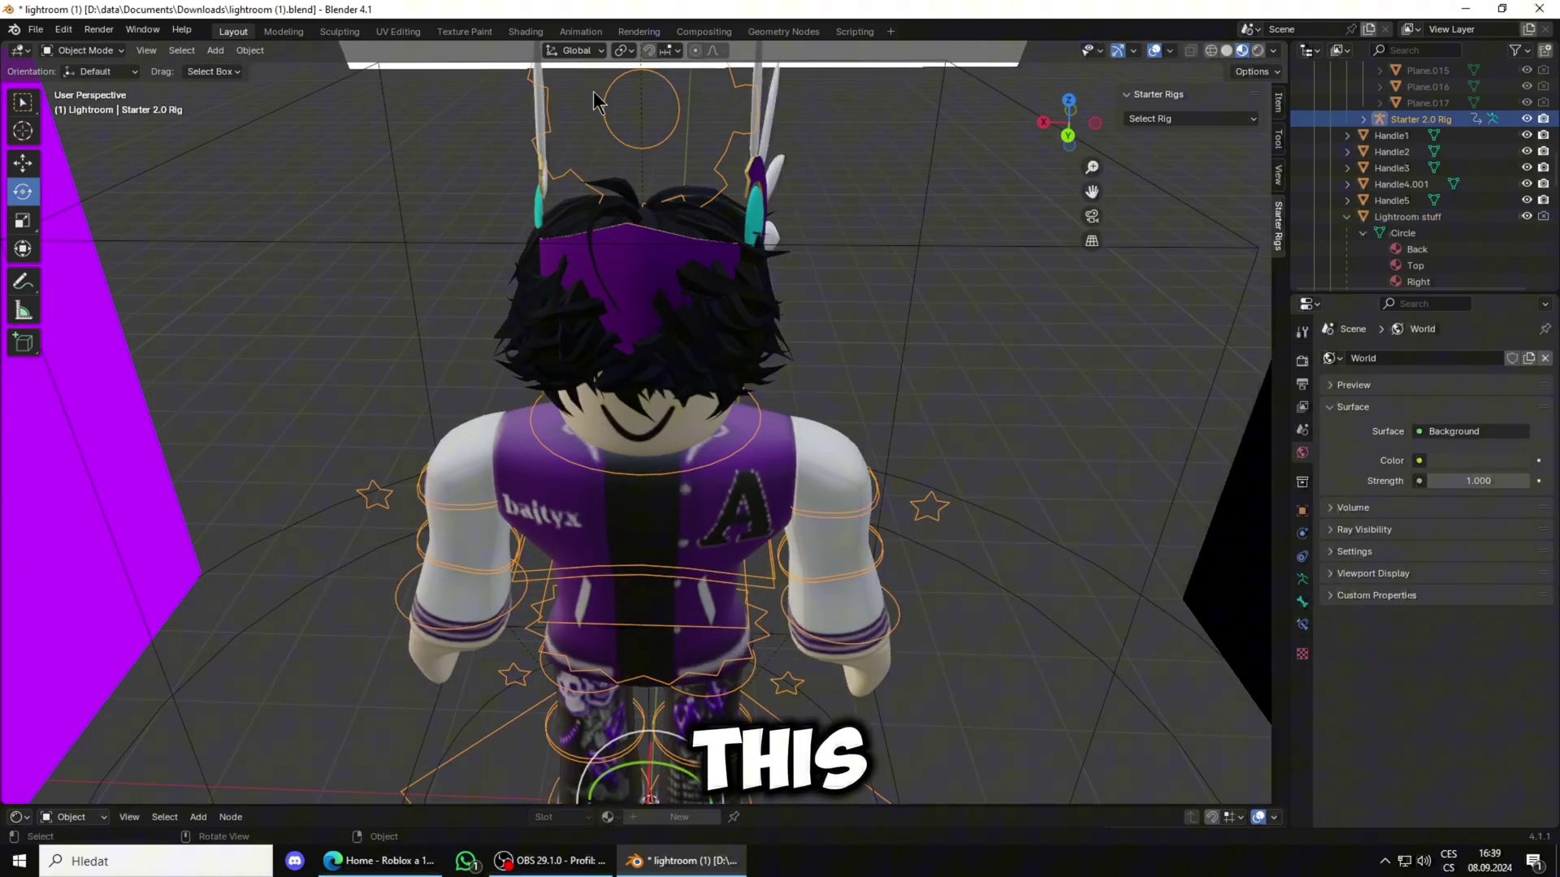
scroll(620, 223, down, 2)
click(84, 51)
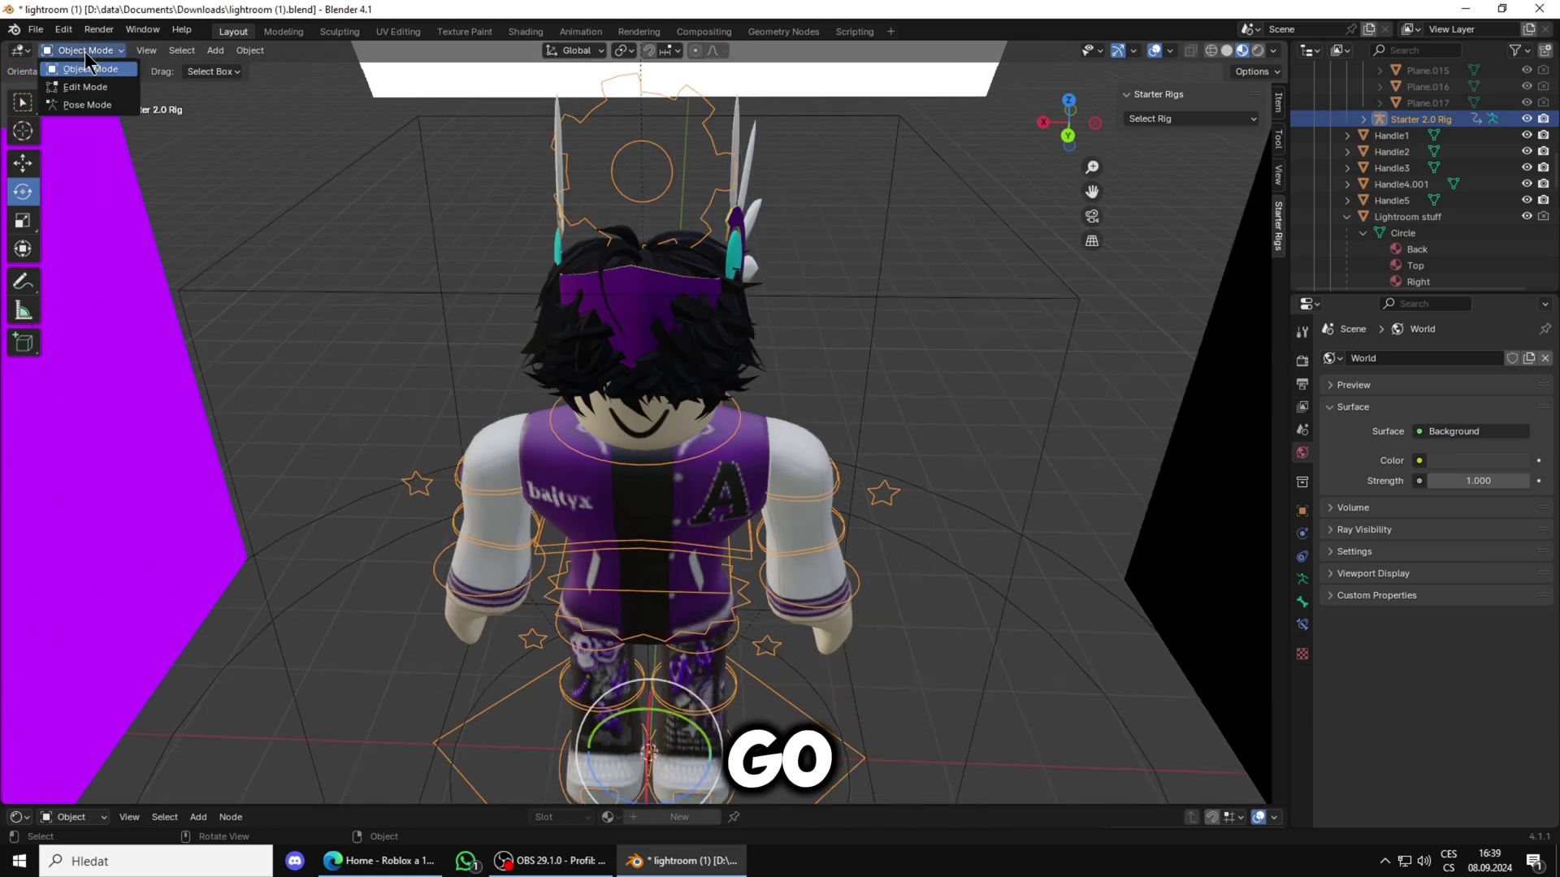
click(89, 99)
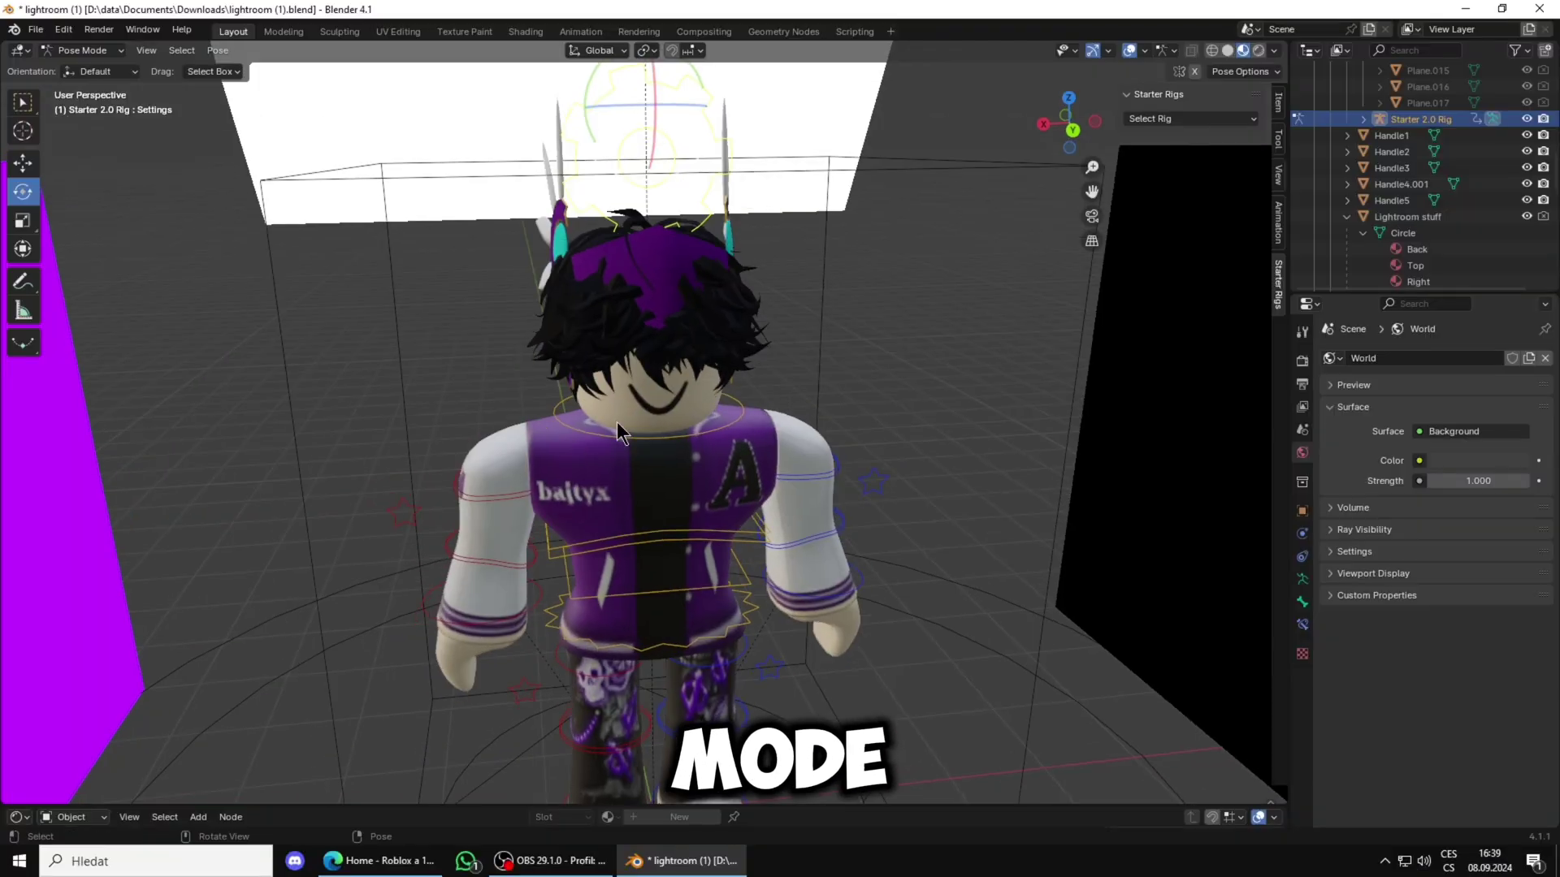
Pose the right arm by rotating the Upperarm.R bone and bending the Lowerarm.R bone
click(496, 498)
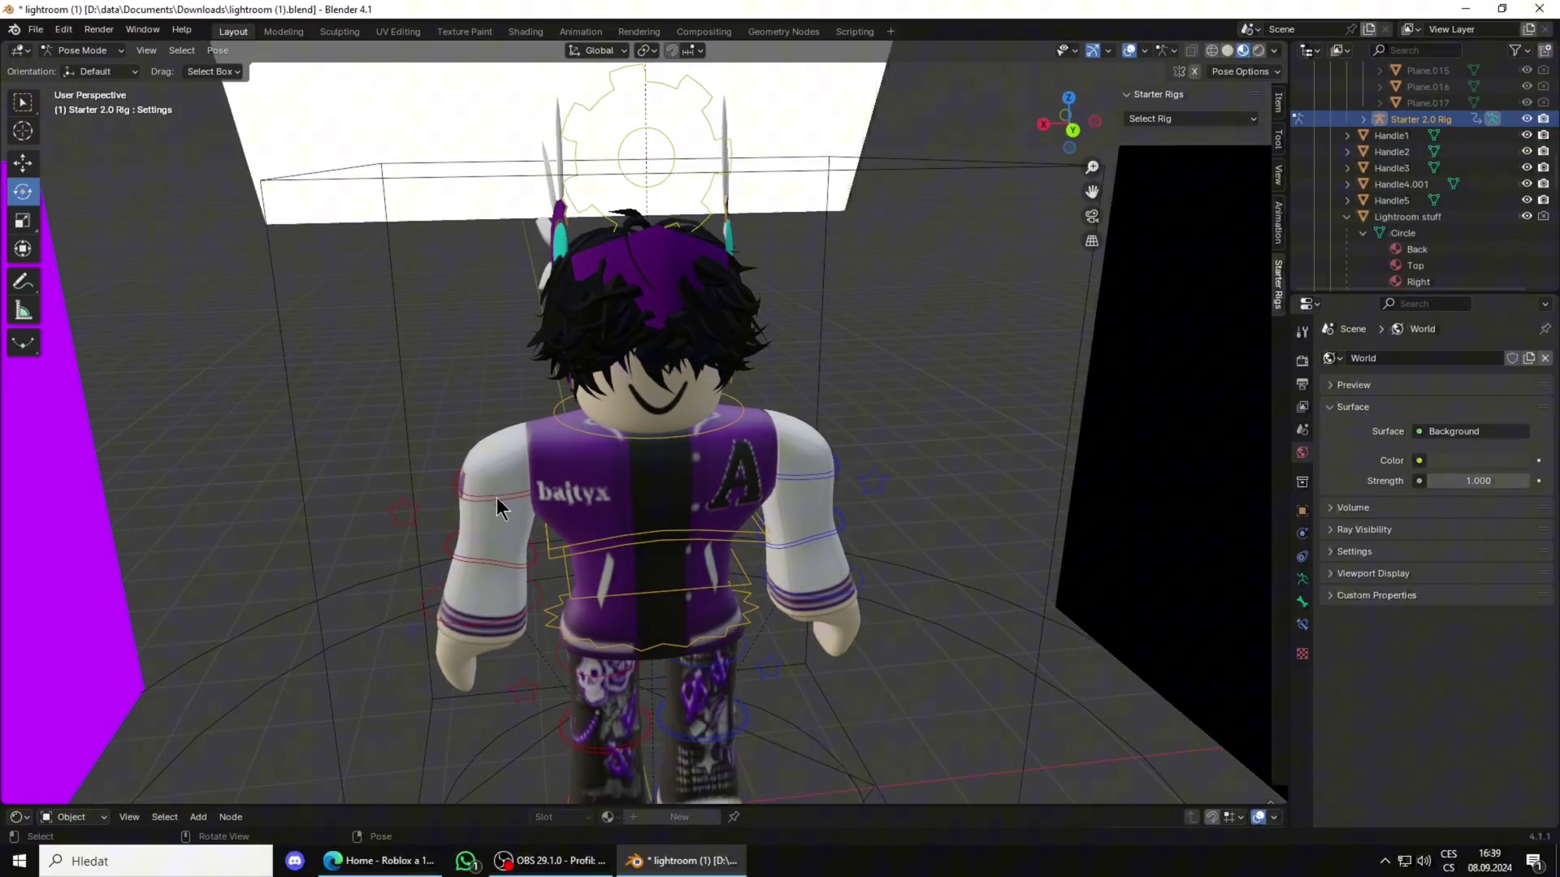
middle_drag(616, 454, 629, 460)
drag(533, 455, 529, 407)
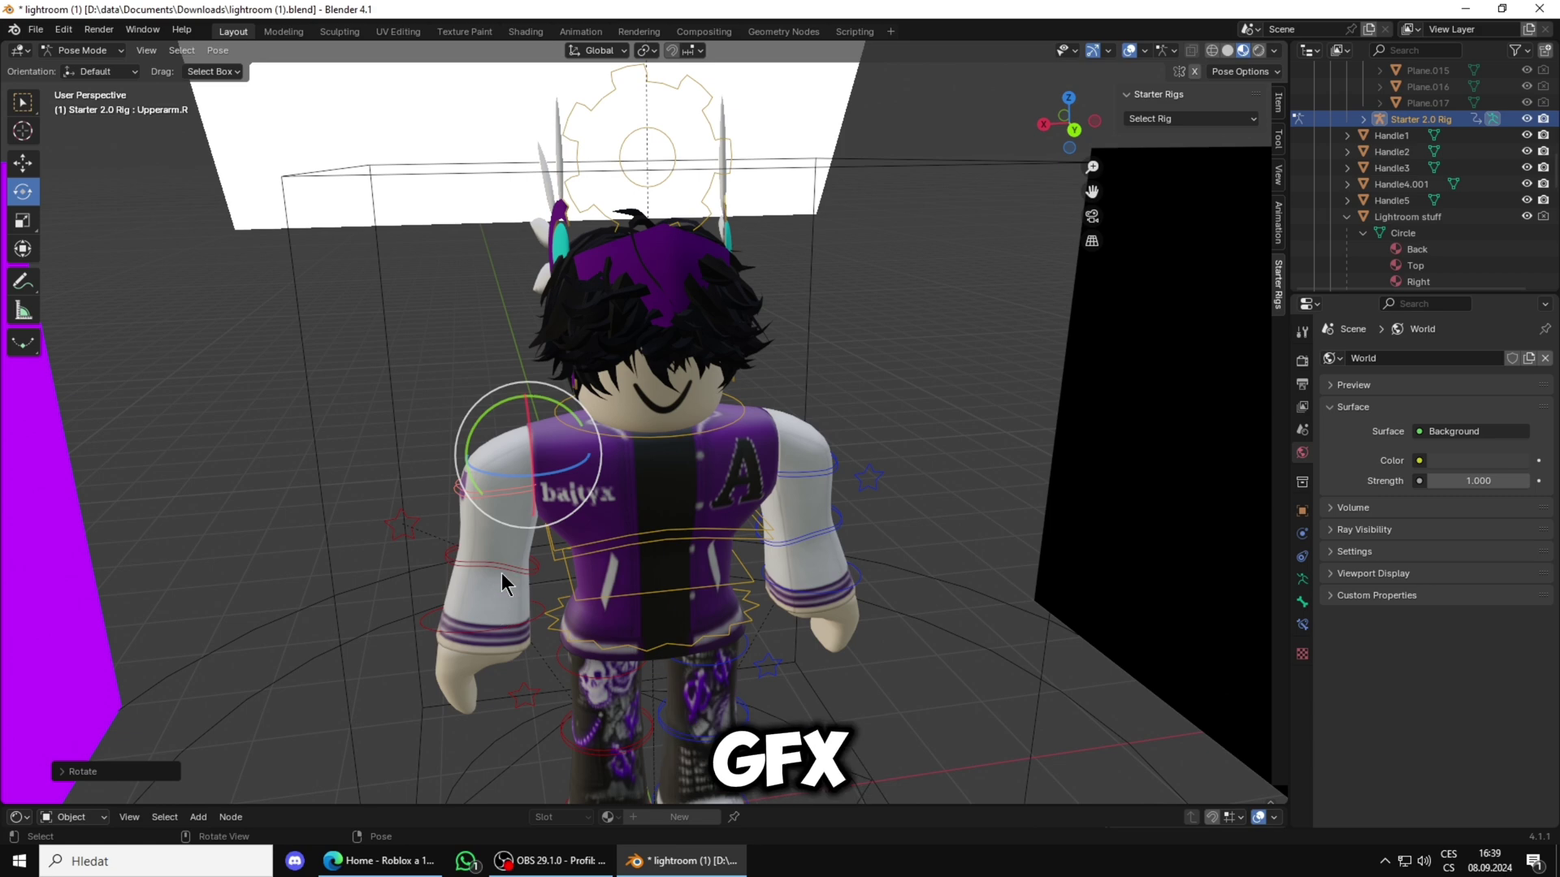
click(505, 582)
drag(492, 520, 458, 525)
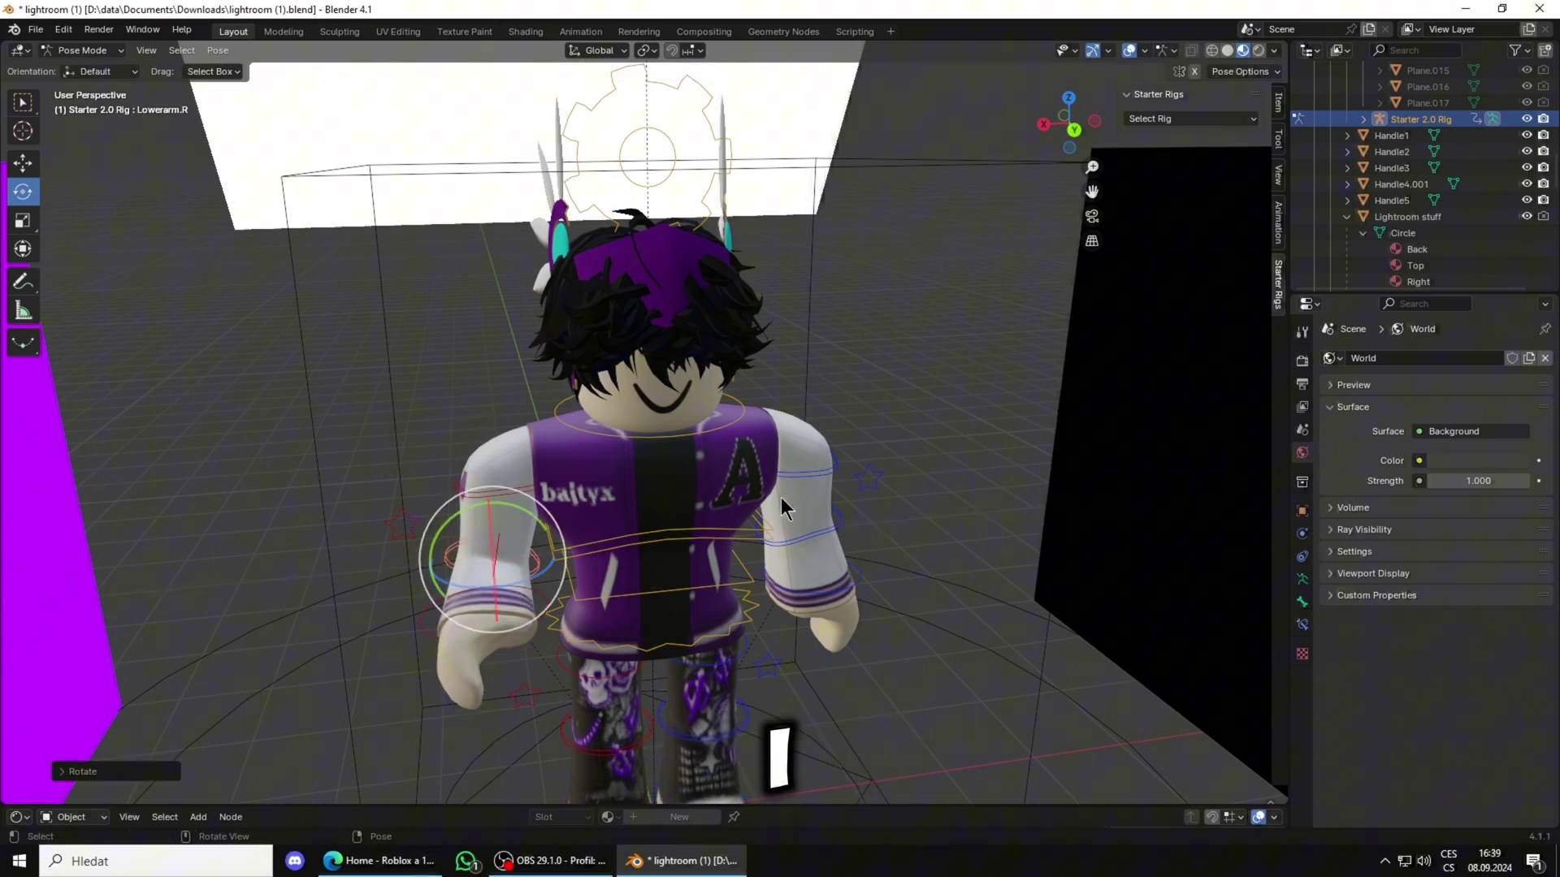
Rotate the Upperarm.L bone away from the body and adjust the rotation of the head
mouse_move(783, 506)
middle_down()
mouse_move(707, 490)
mouse_move(772, 500)
middle_up()
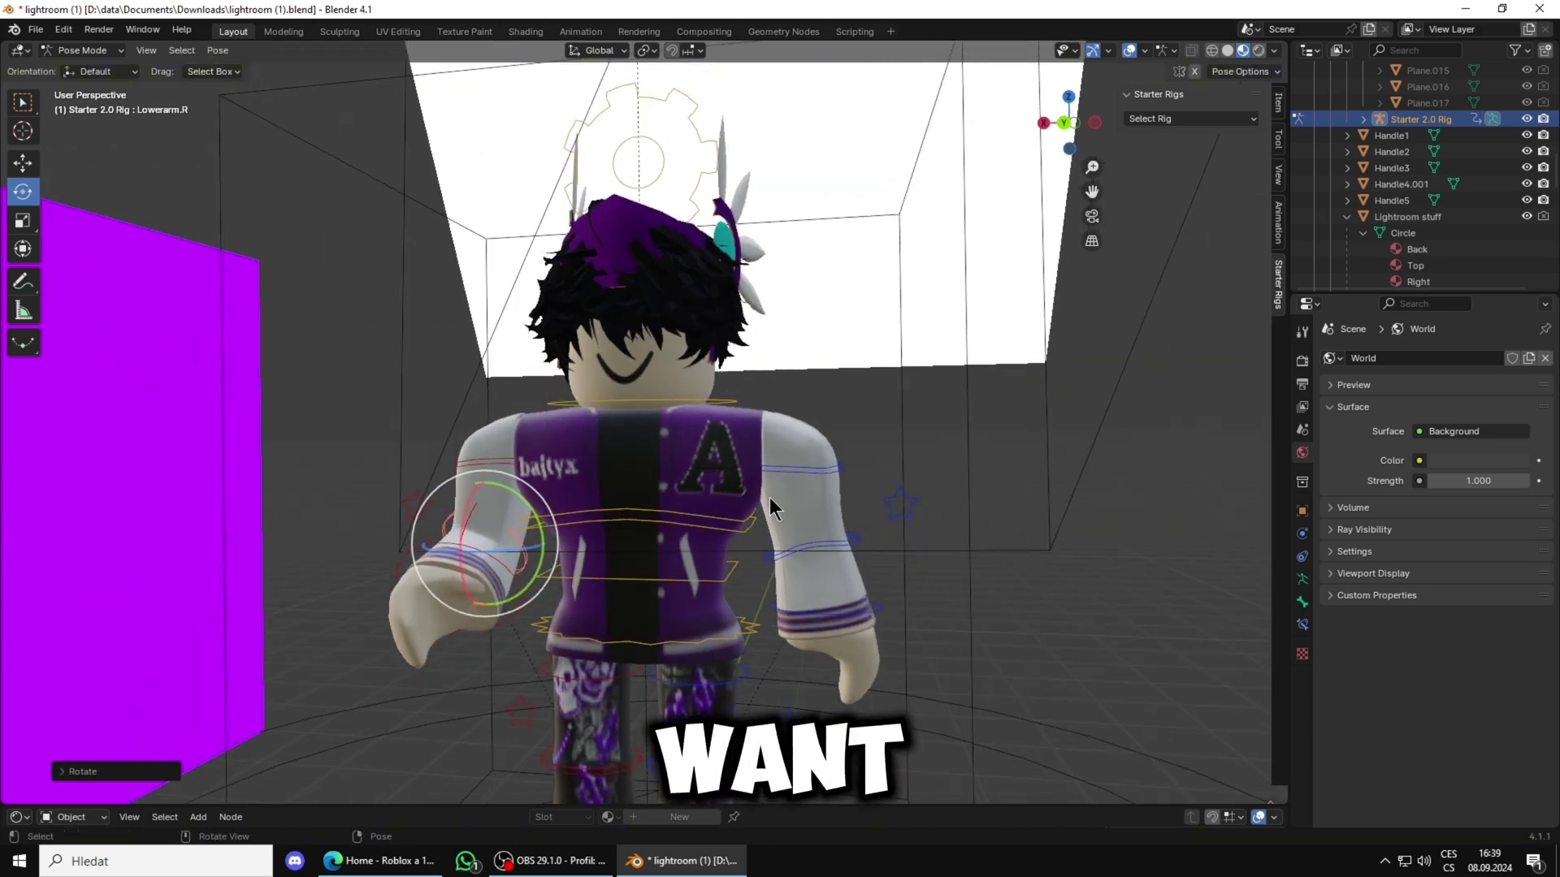
click(805, 483)
drag(757, 432, 712, 437)
middle_drag(712, 437, 680, 447)
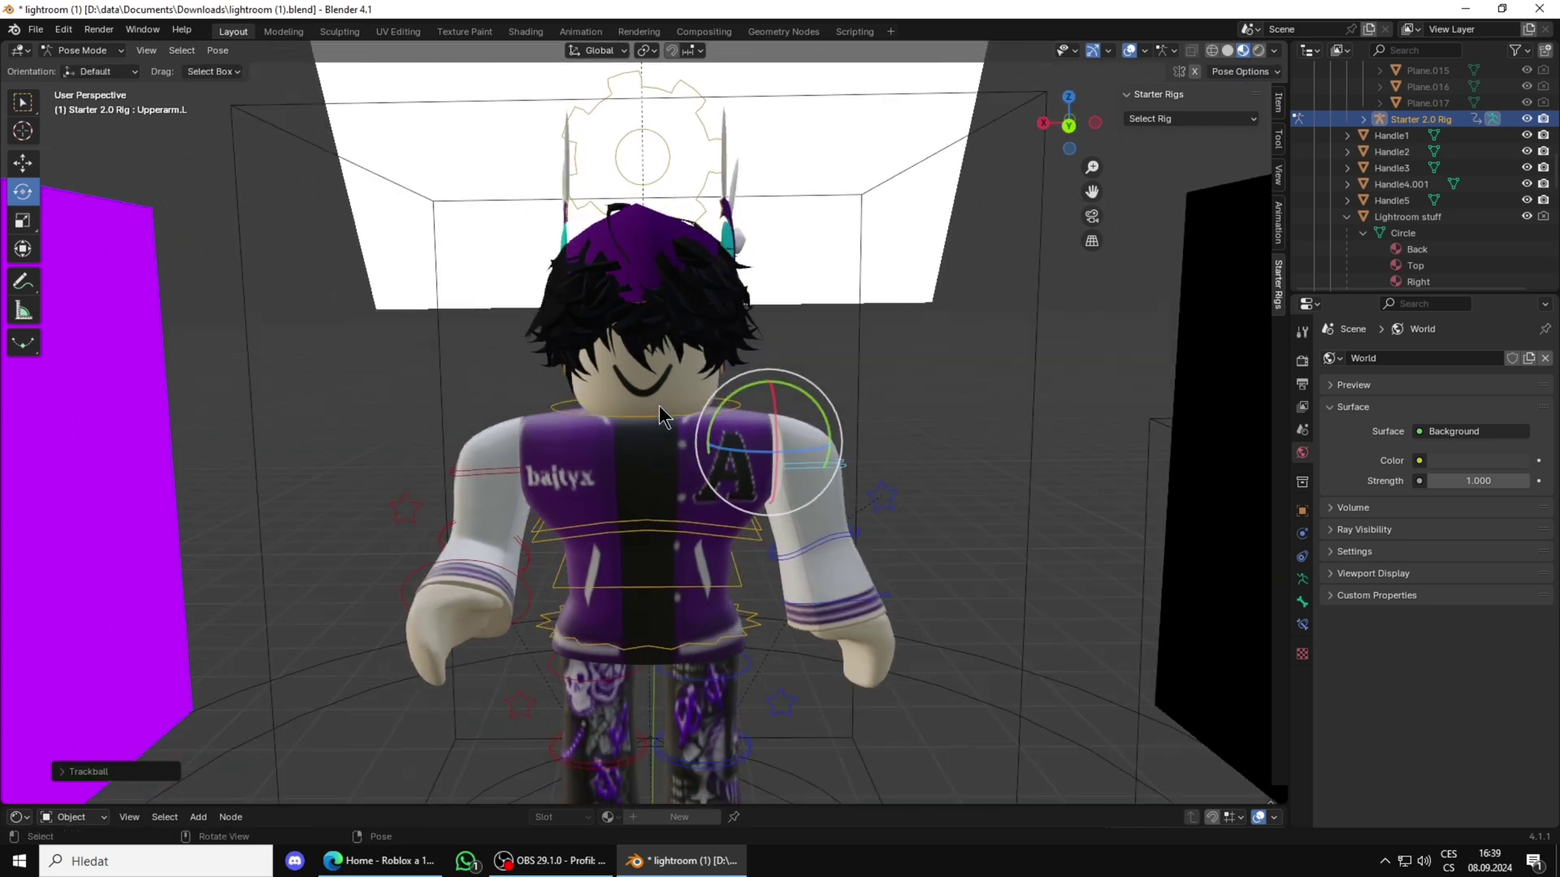
click(664, 414)
drag(692, 373, 658, 439)
Raise the right arm forward with the Upperarm.R bone and bend the left forearm with the Lowerarm.L bone
click(504, 470)
middle_drag(601, 463, 673, 458)
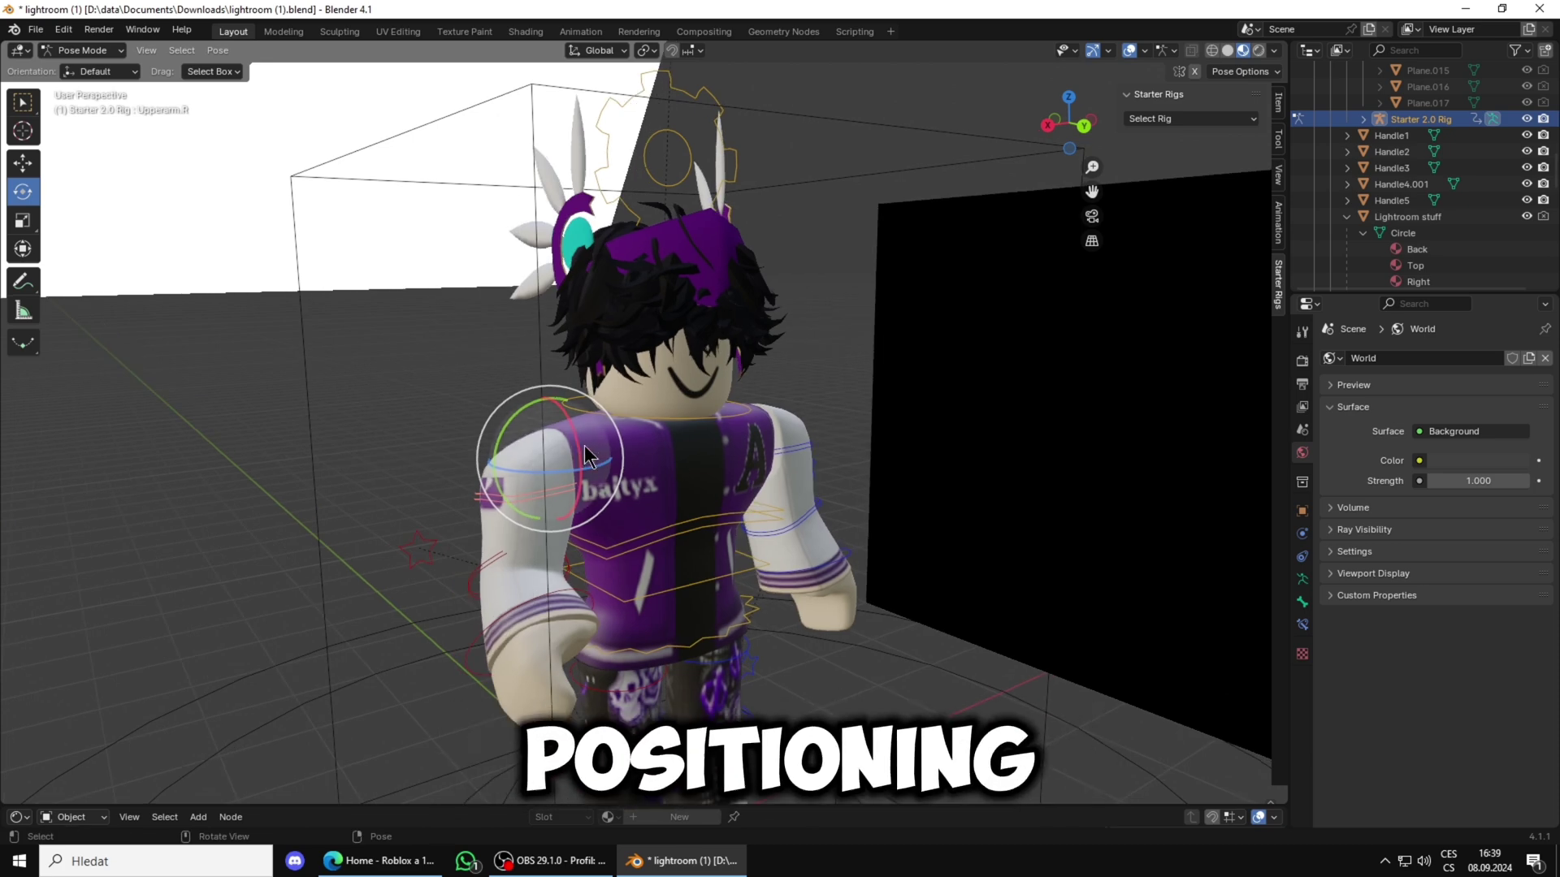
drag(582, 446, 568, 426)
middle_drag(816, 455, 762, 465)
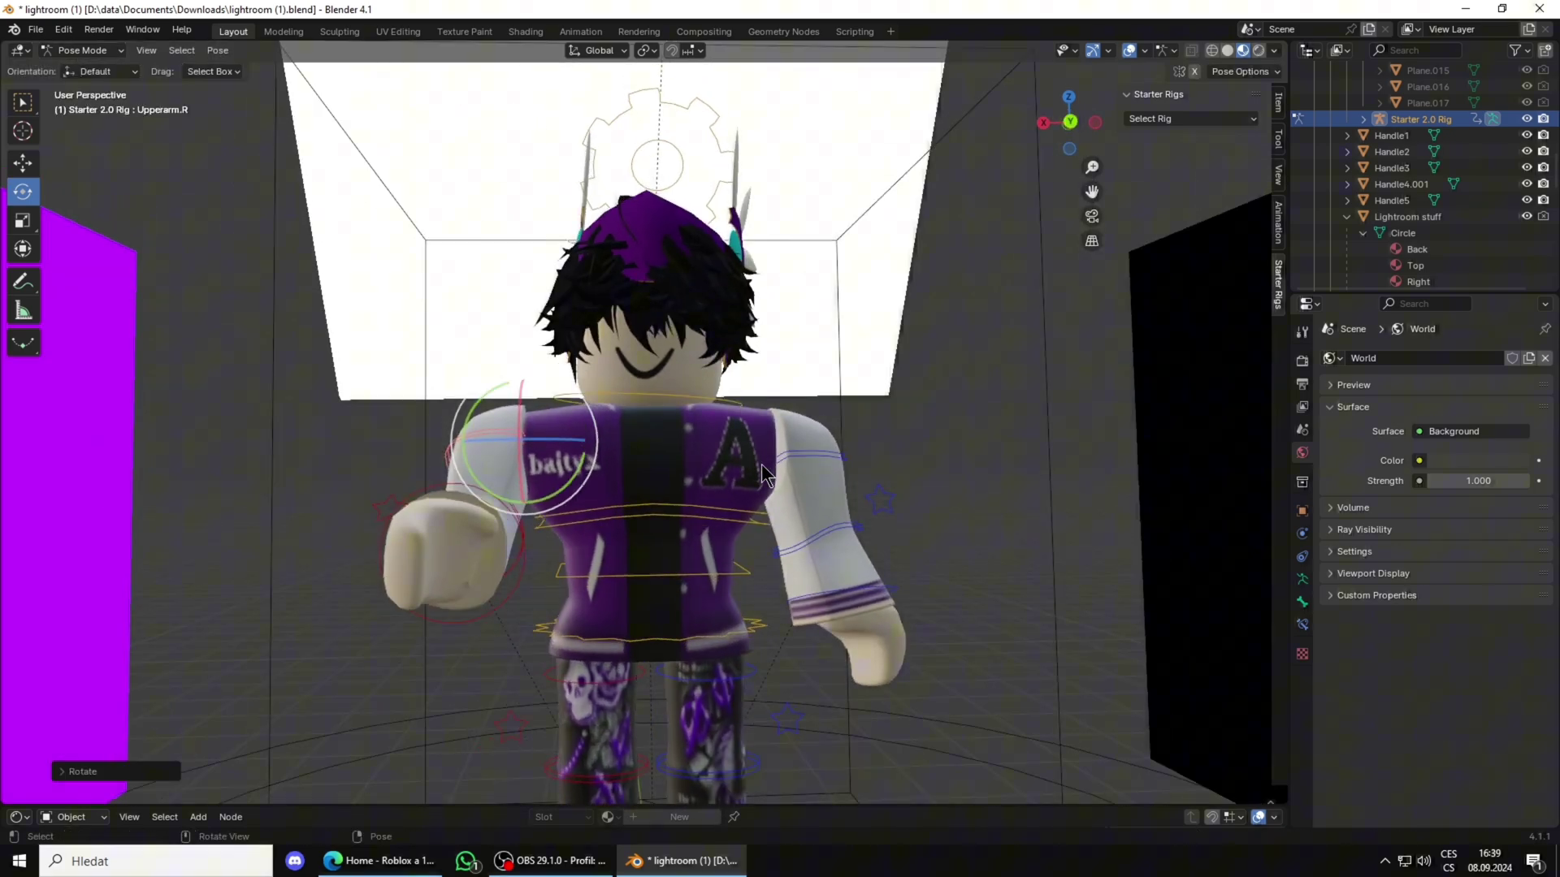
click(815, 495)
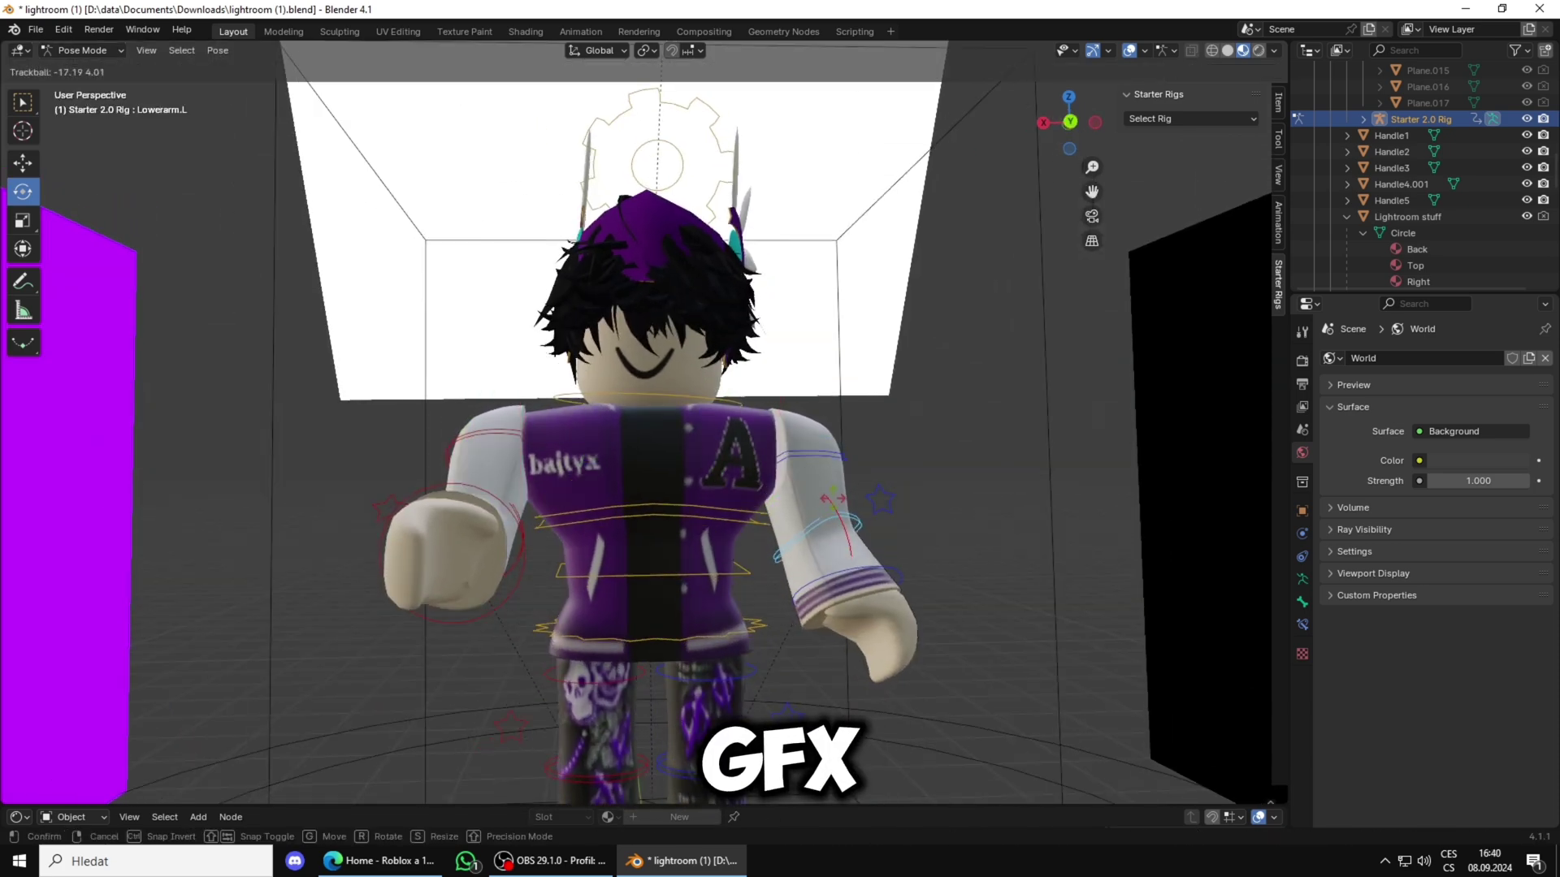
middle_drag(755, 593, 671, 666)
Turn the Upperleg.R bone about the vertical axis and readjust the rotation of the Upperarm.R bone
click(607, 636)
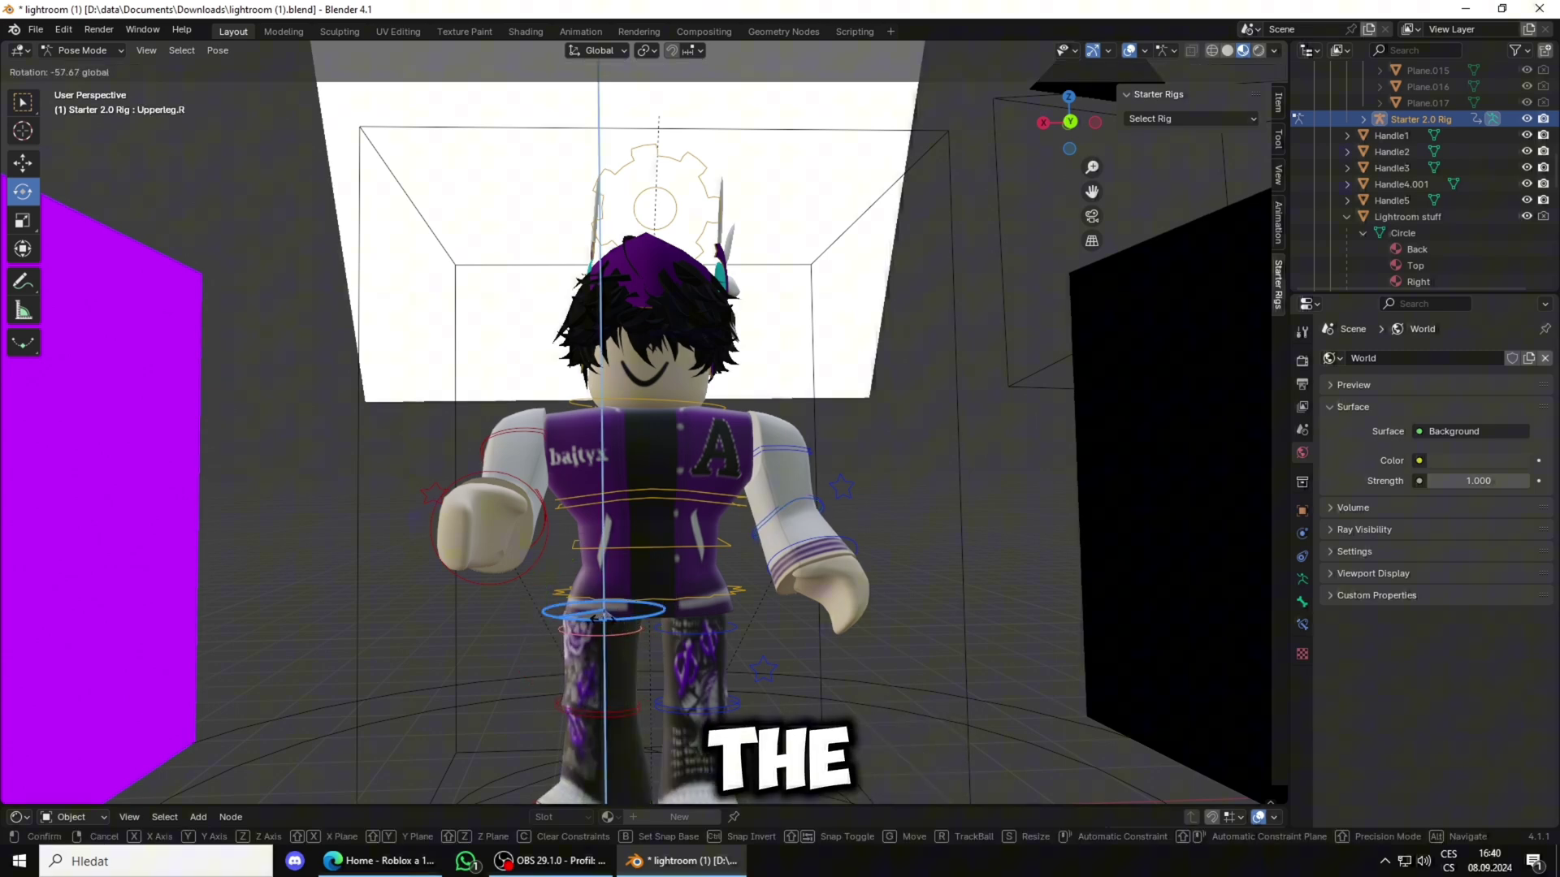
drag(609, 627, 609, 574)
click(797, 686)
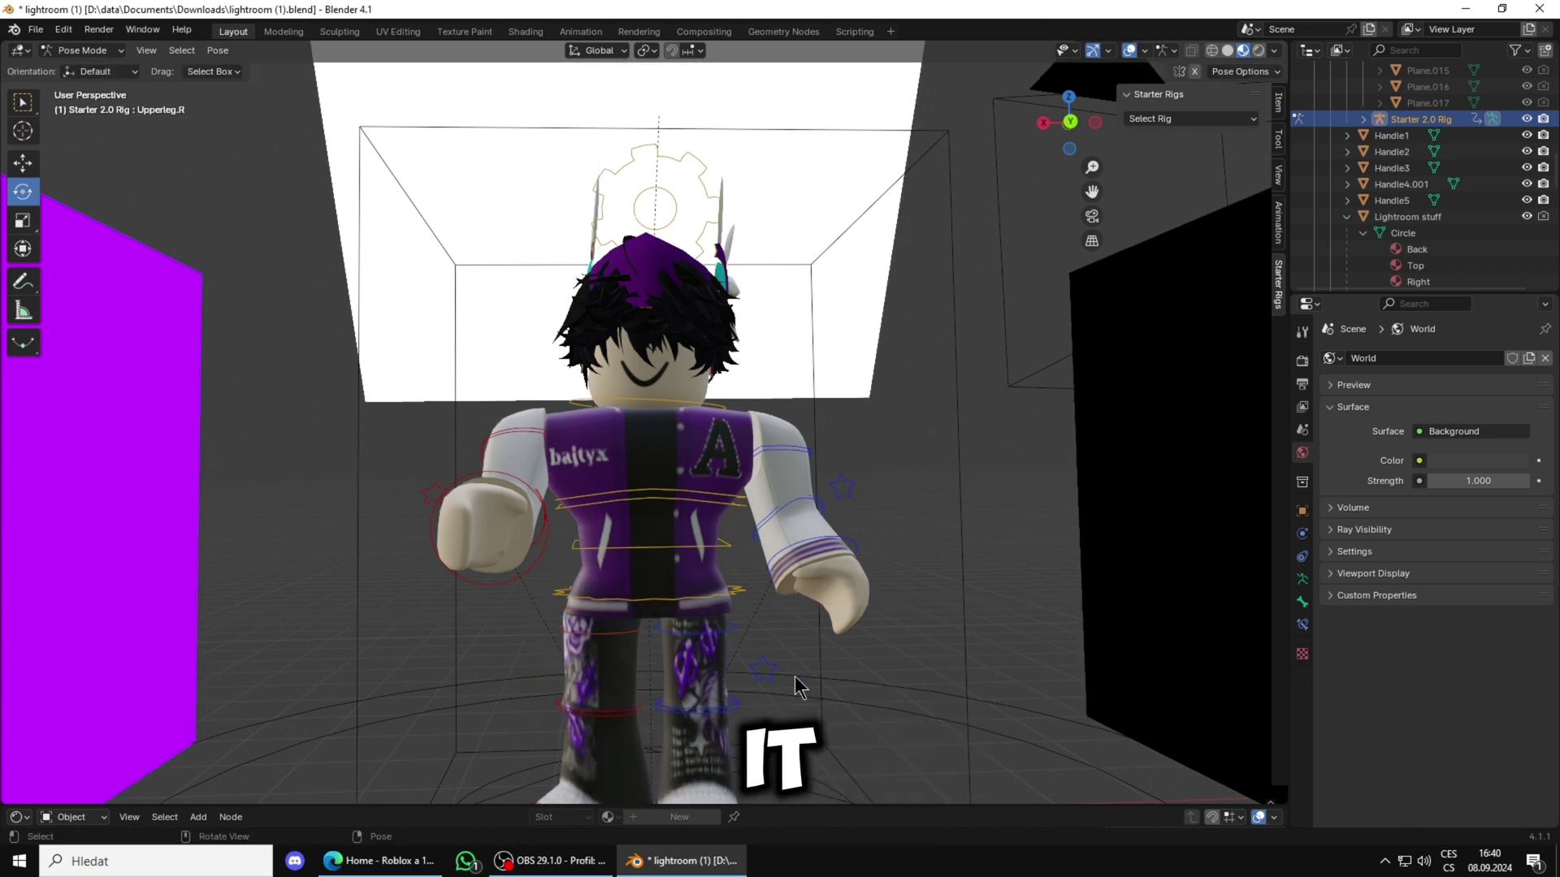
middle_drag(696, 410, 689, 443)
click(530, 446)
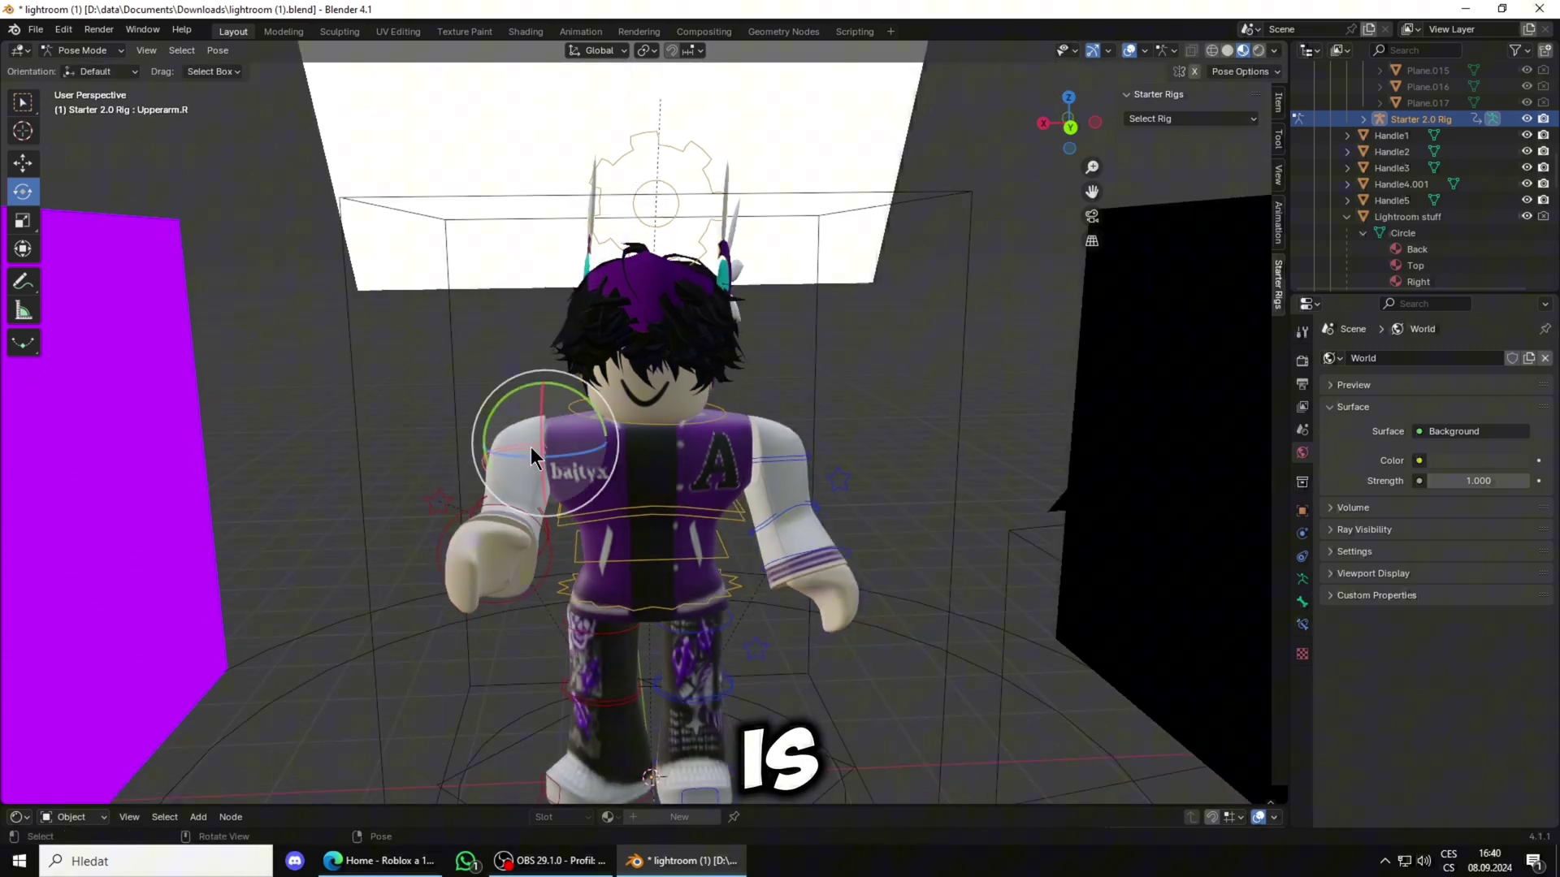
drag(541, 447, 541, 469)
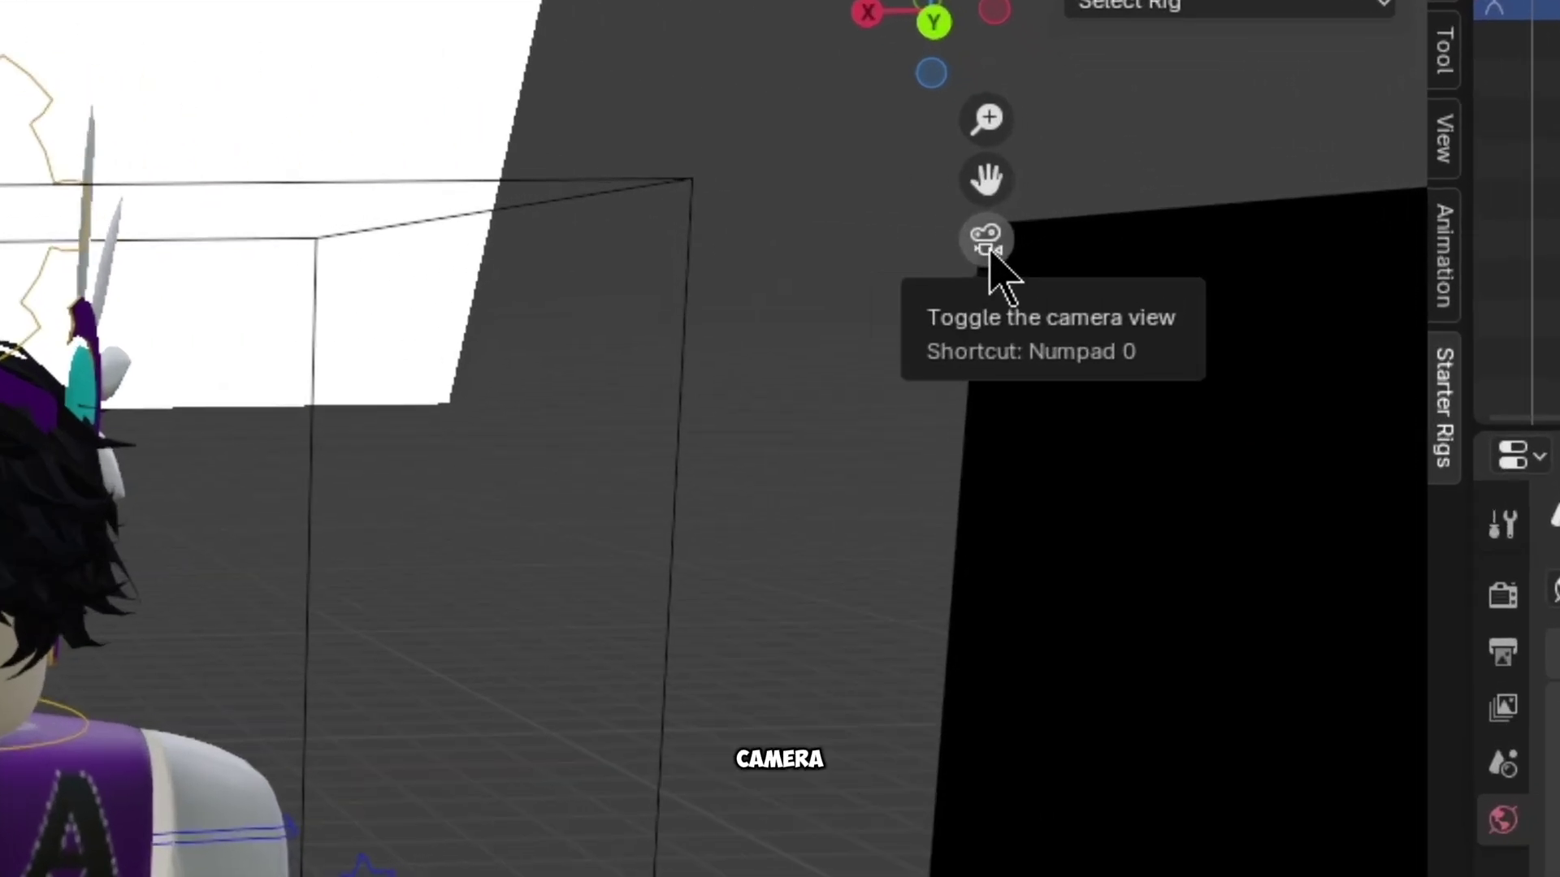
Look through the camera and use Walk Navigation to frame the character's upper body from the front
click(1088, 217)
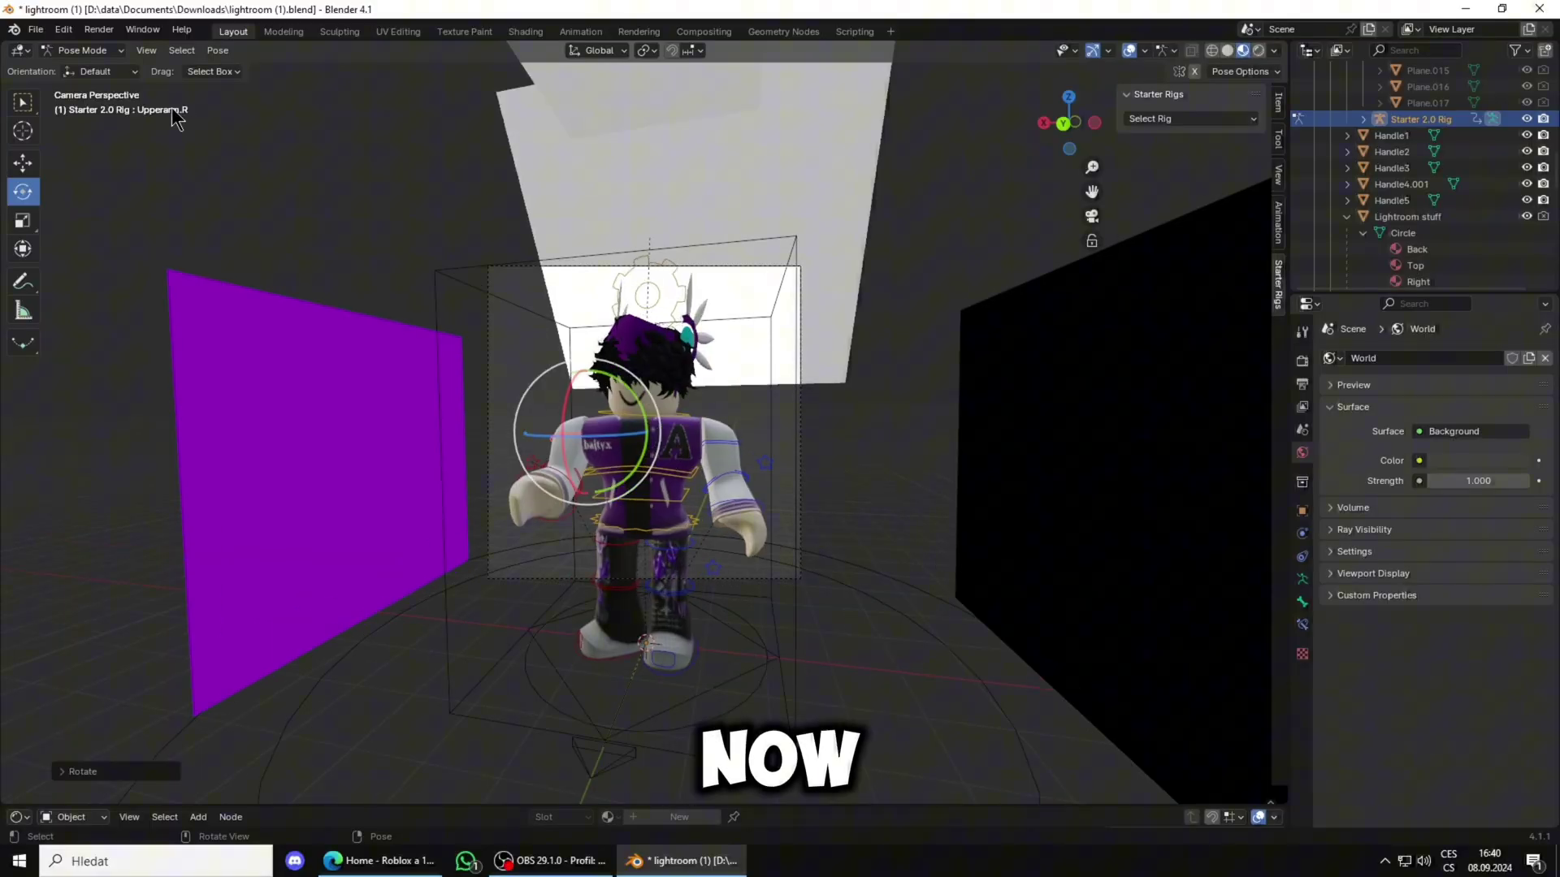
scroll(219, 154, up, 2)
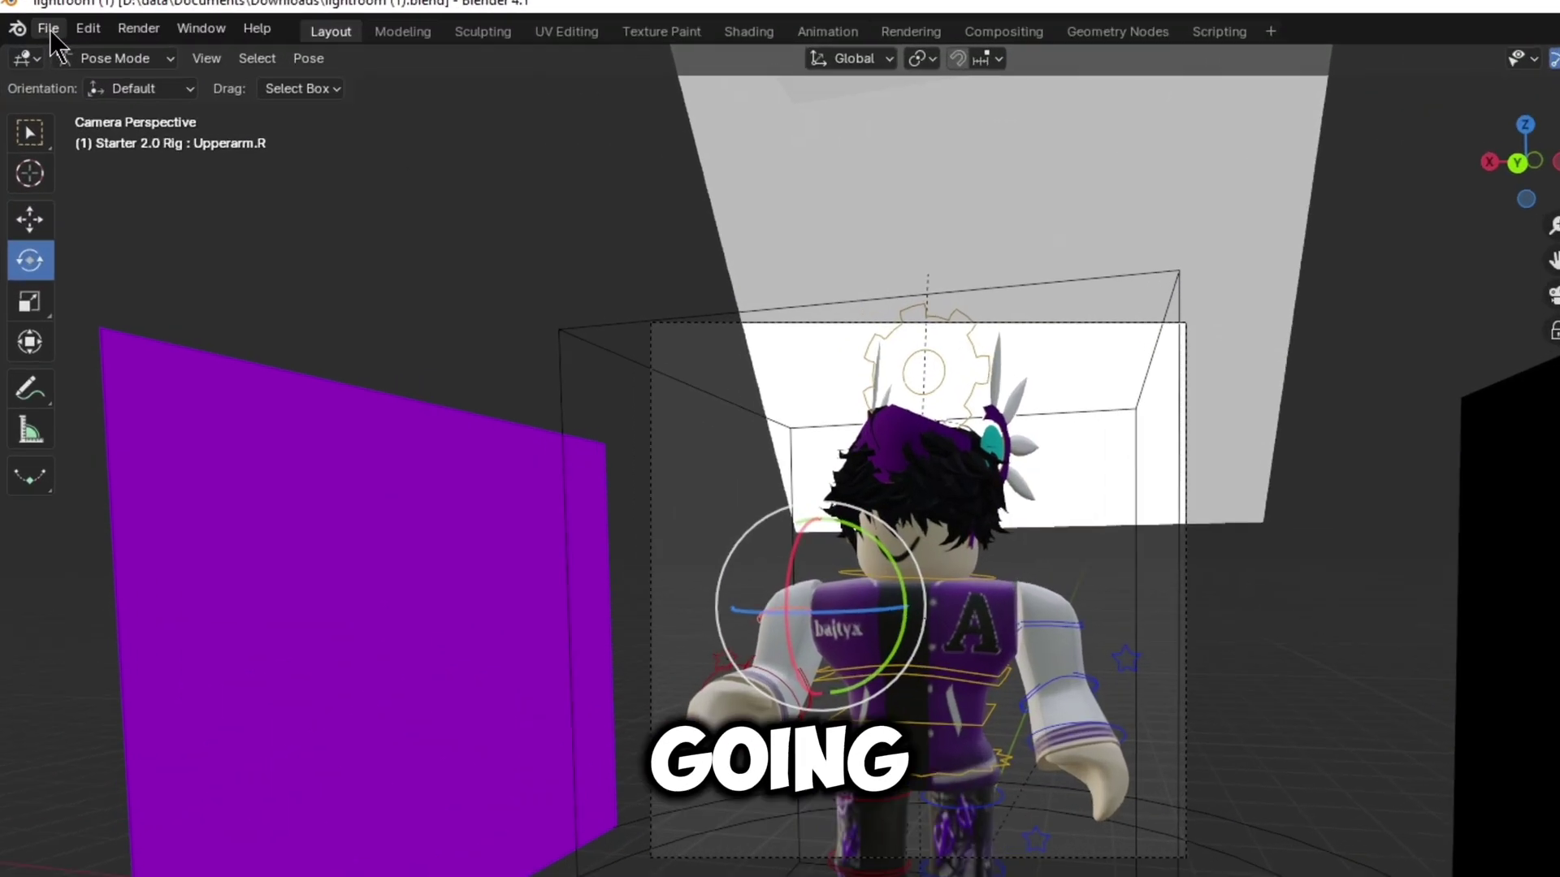
click(146, 50)
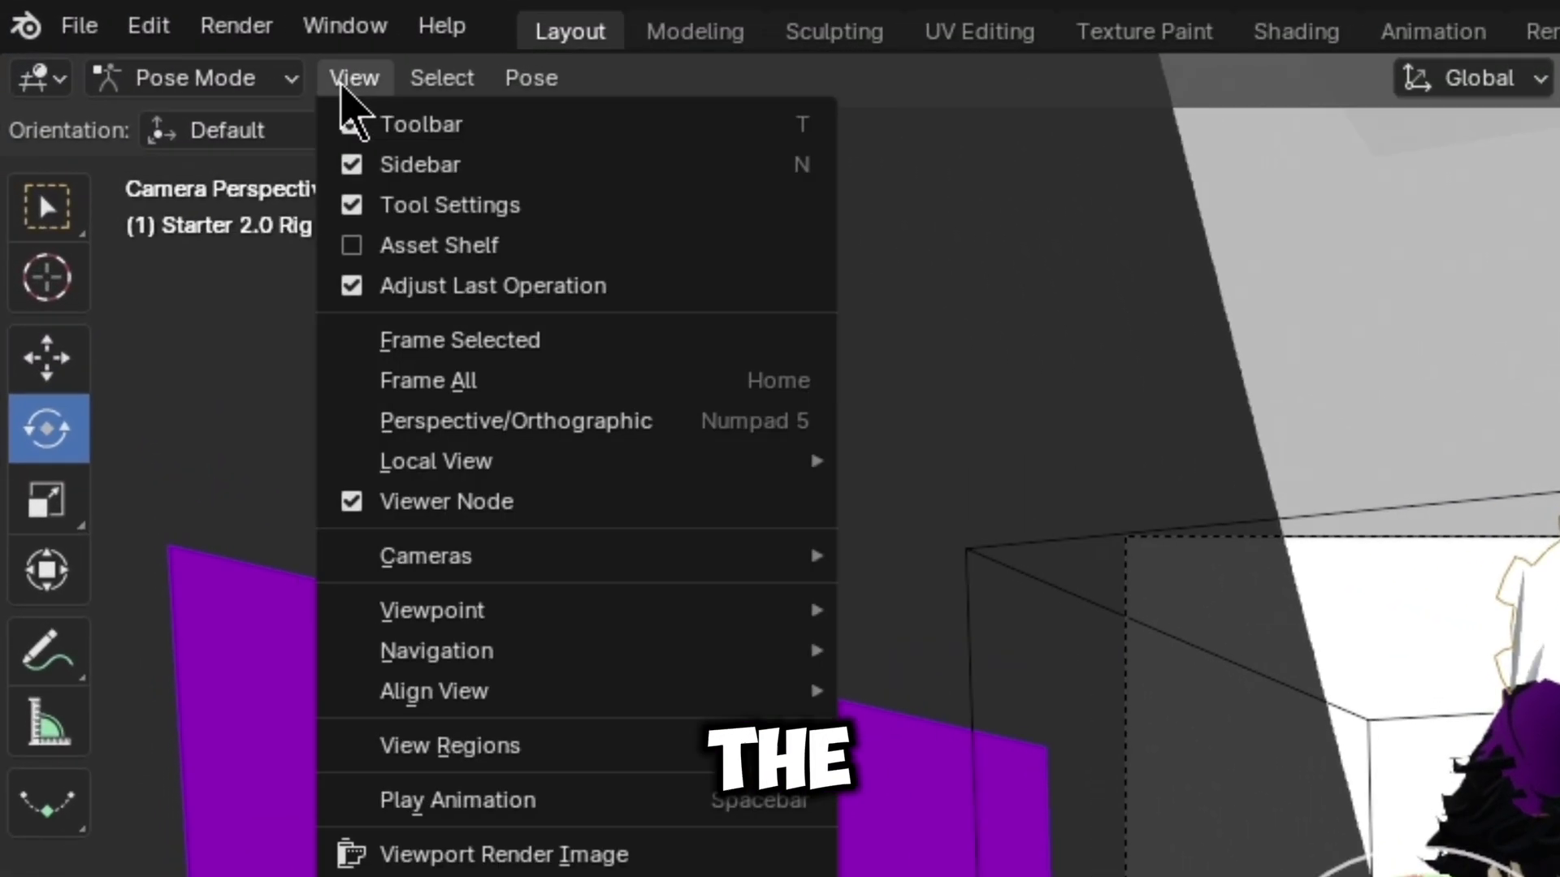
mouse_move(275, 285)
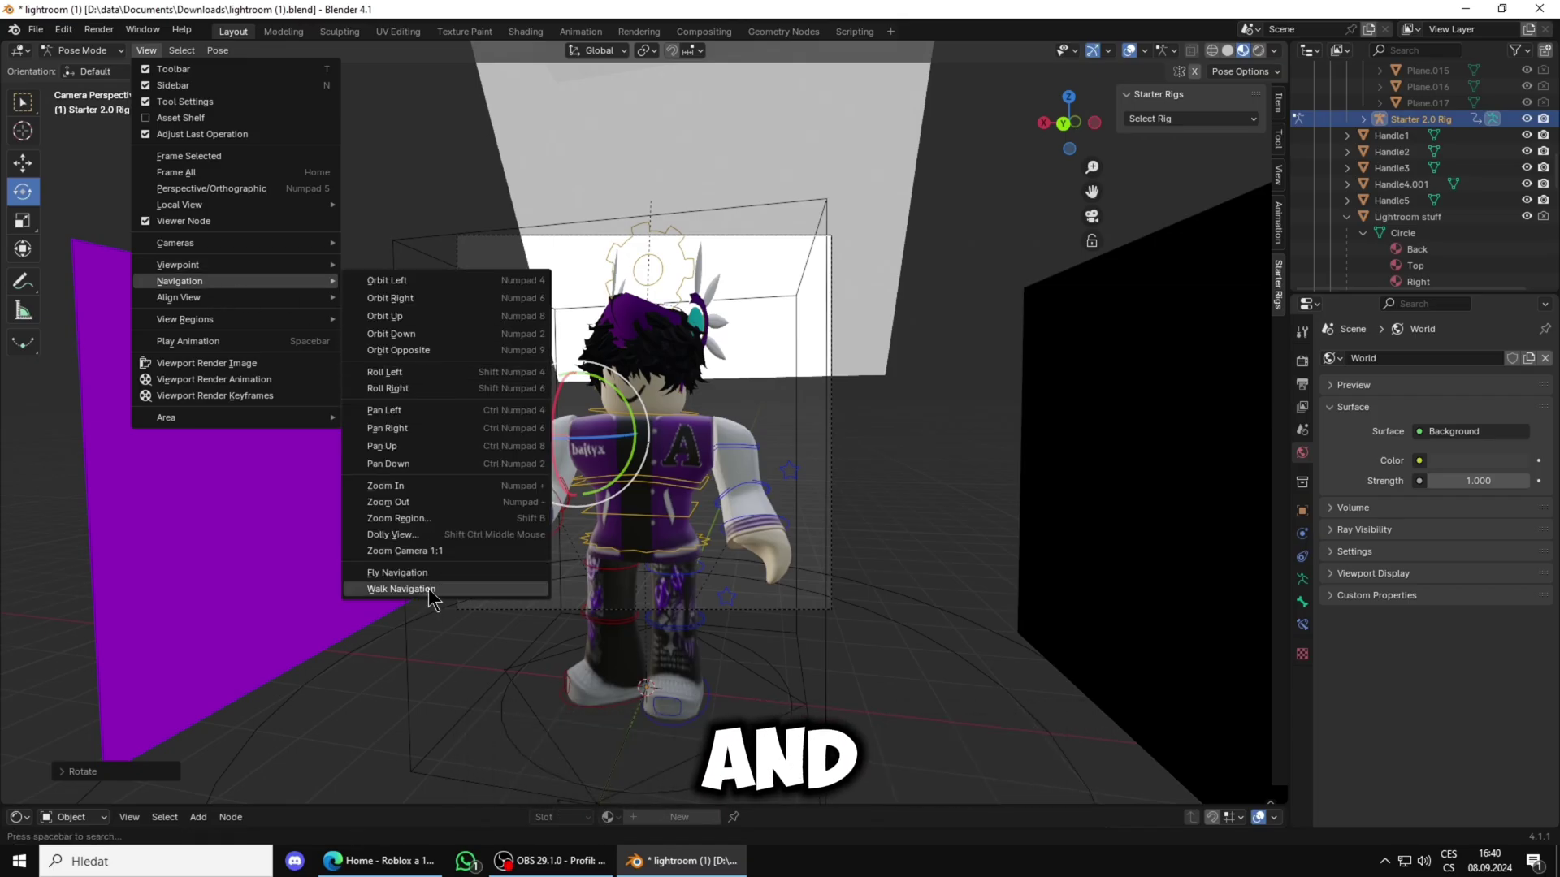
click(402, 589)
key(a)
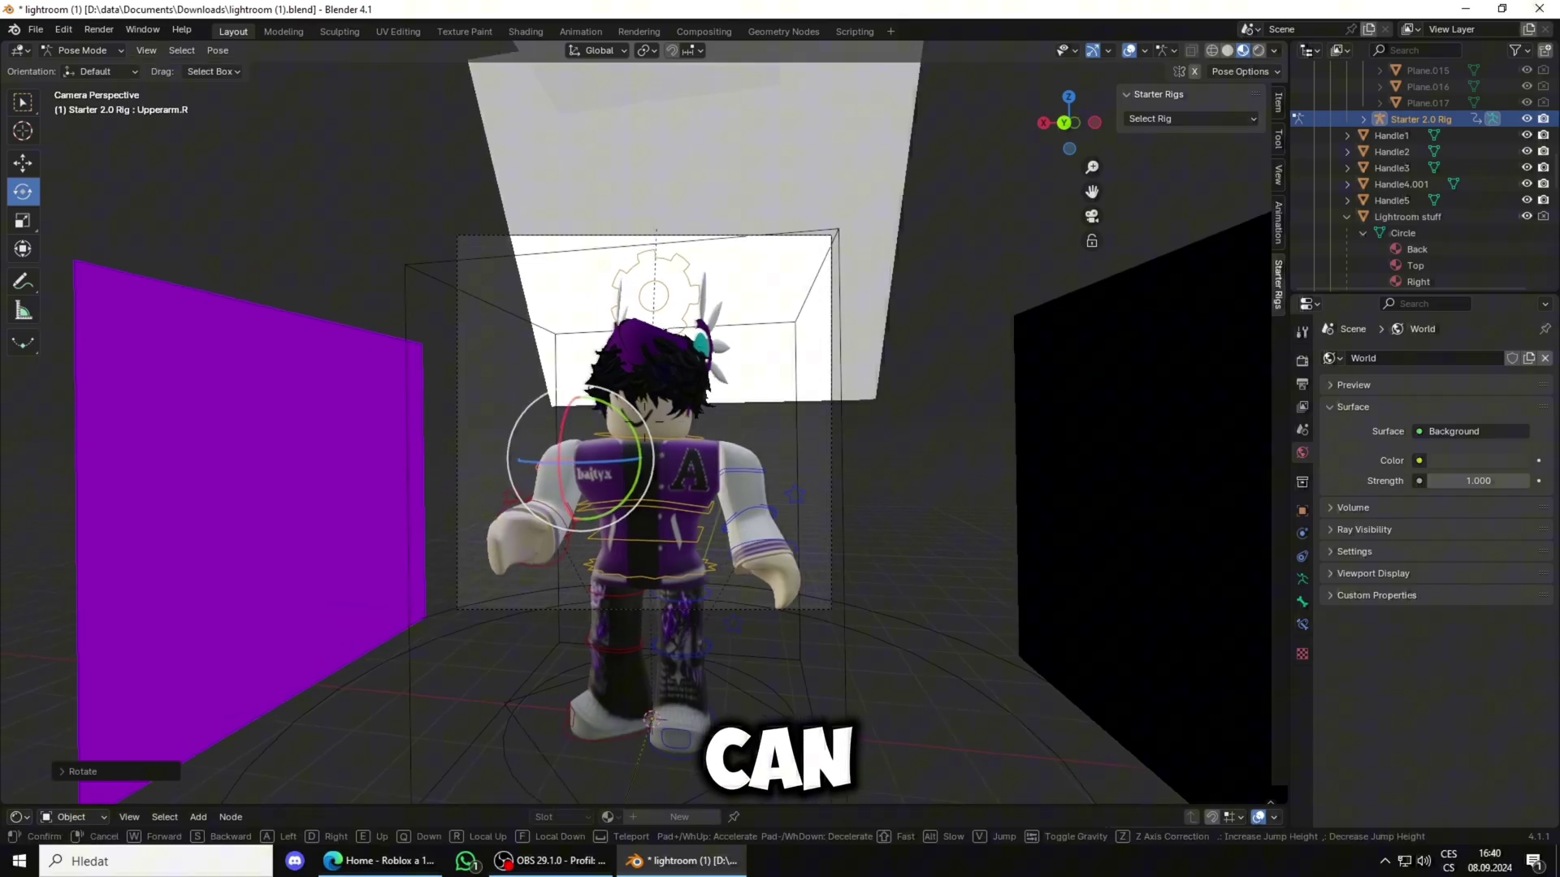
key(w)
key(s)
key(d)
key(a)
key(d)
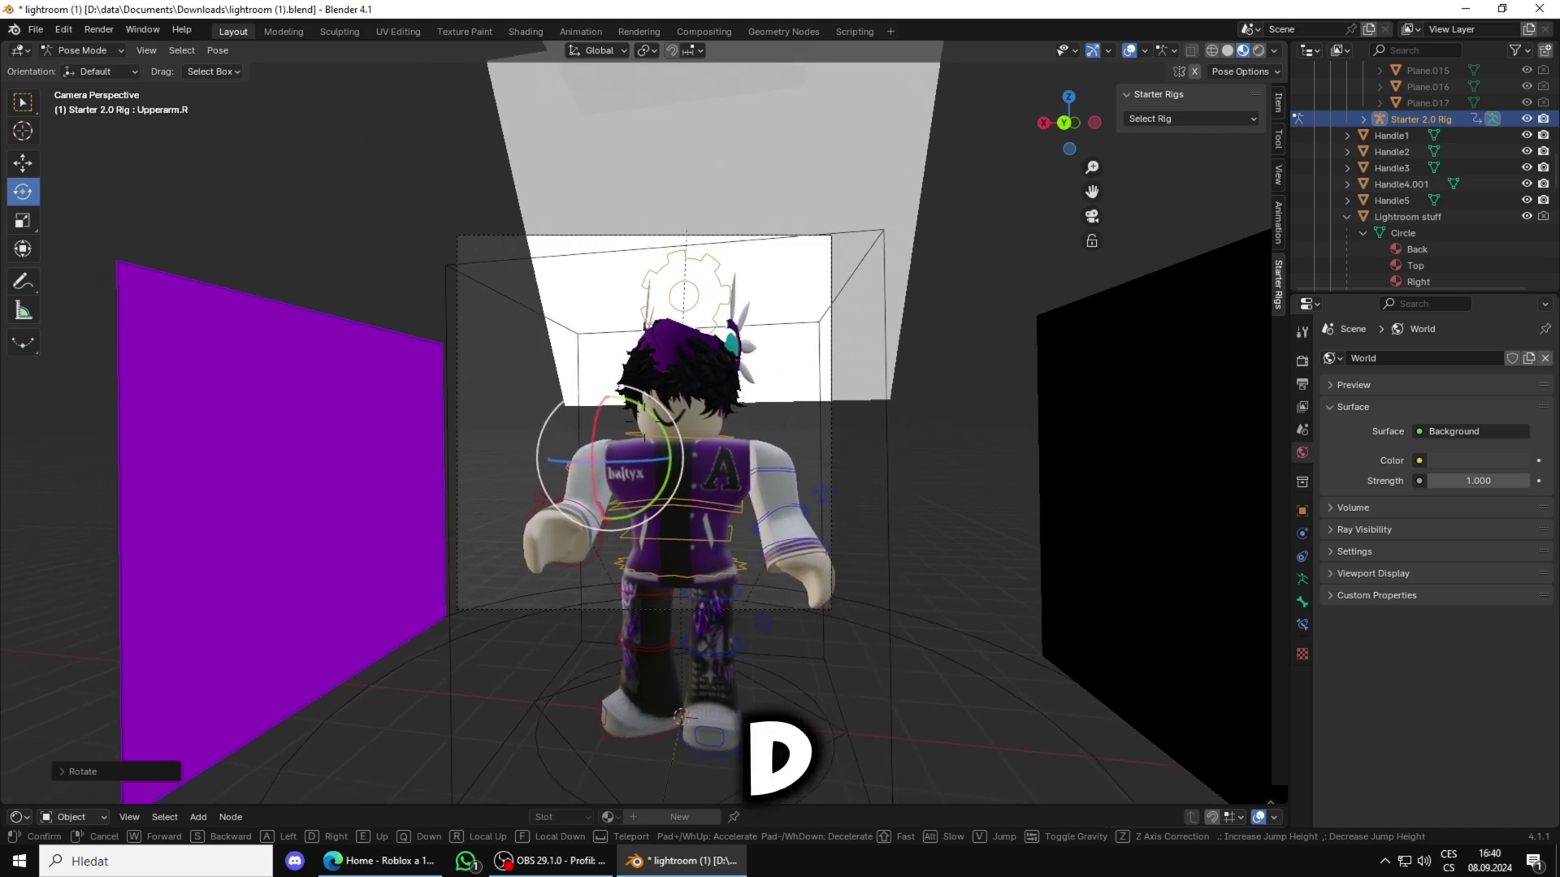
key(a)
key(d)
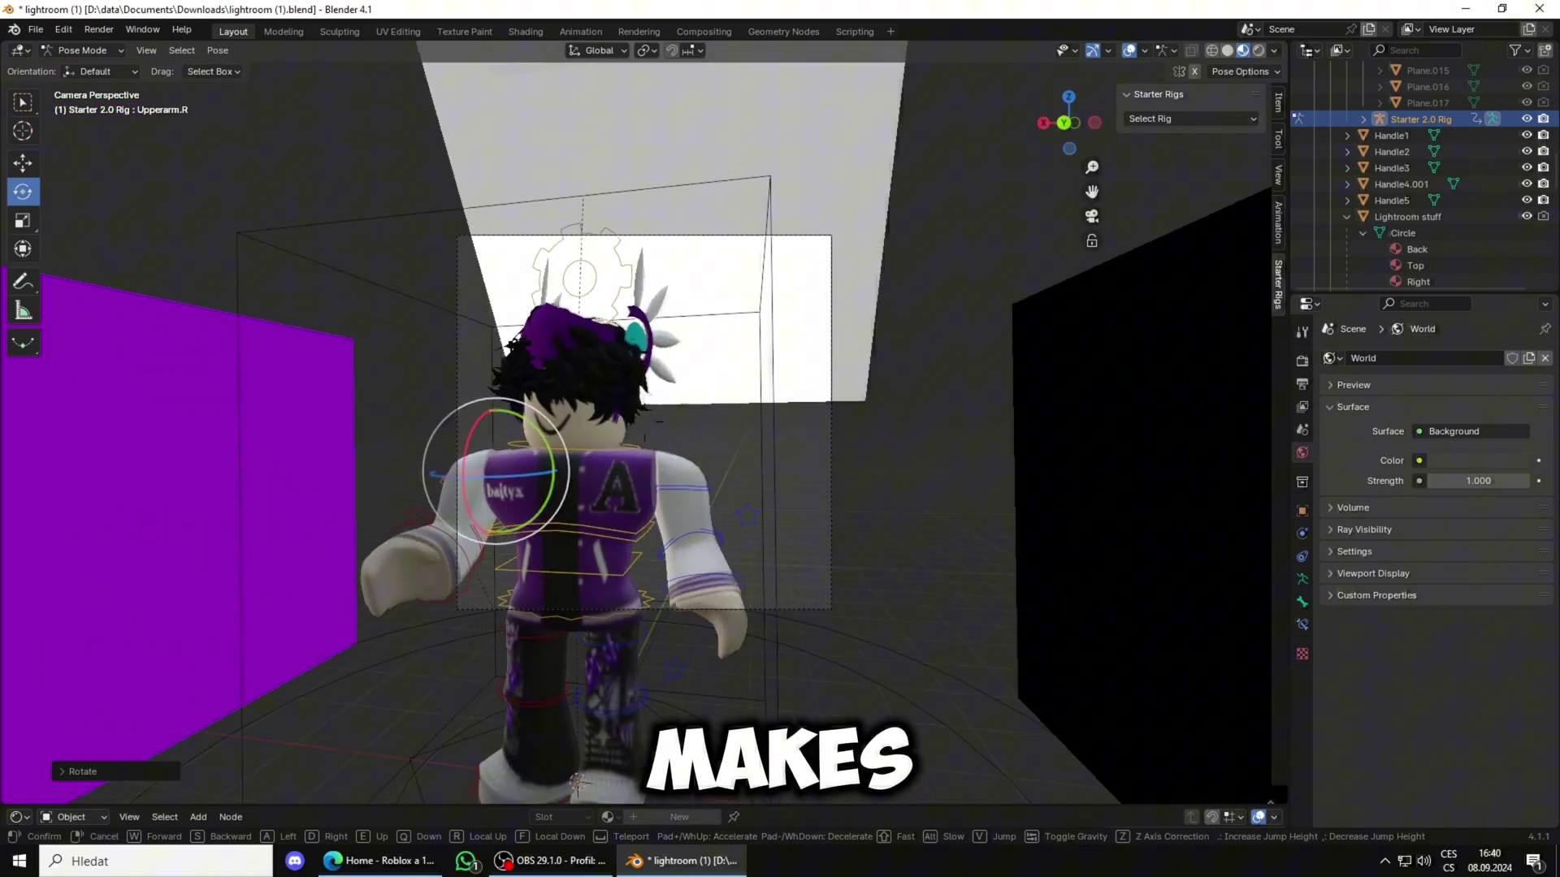
key(w)
key(a)
key(s)
key(s)
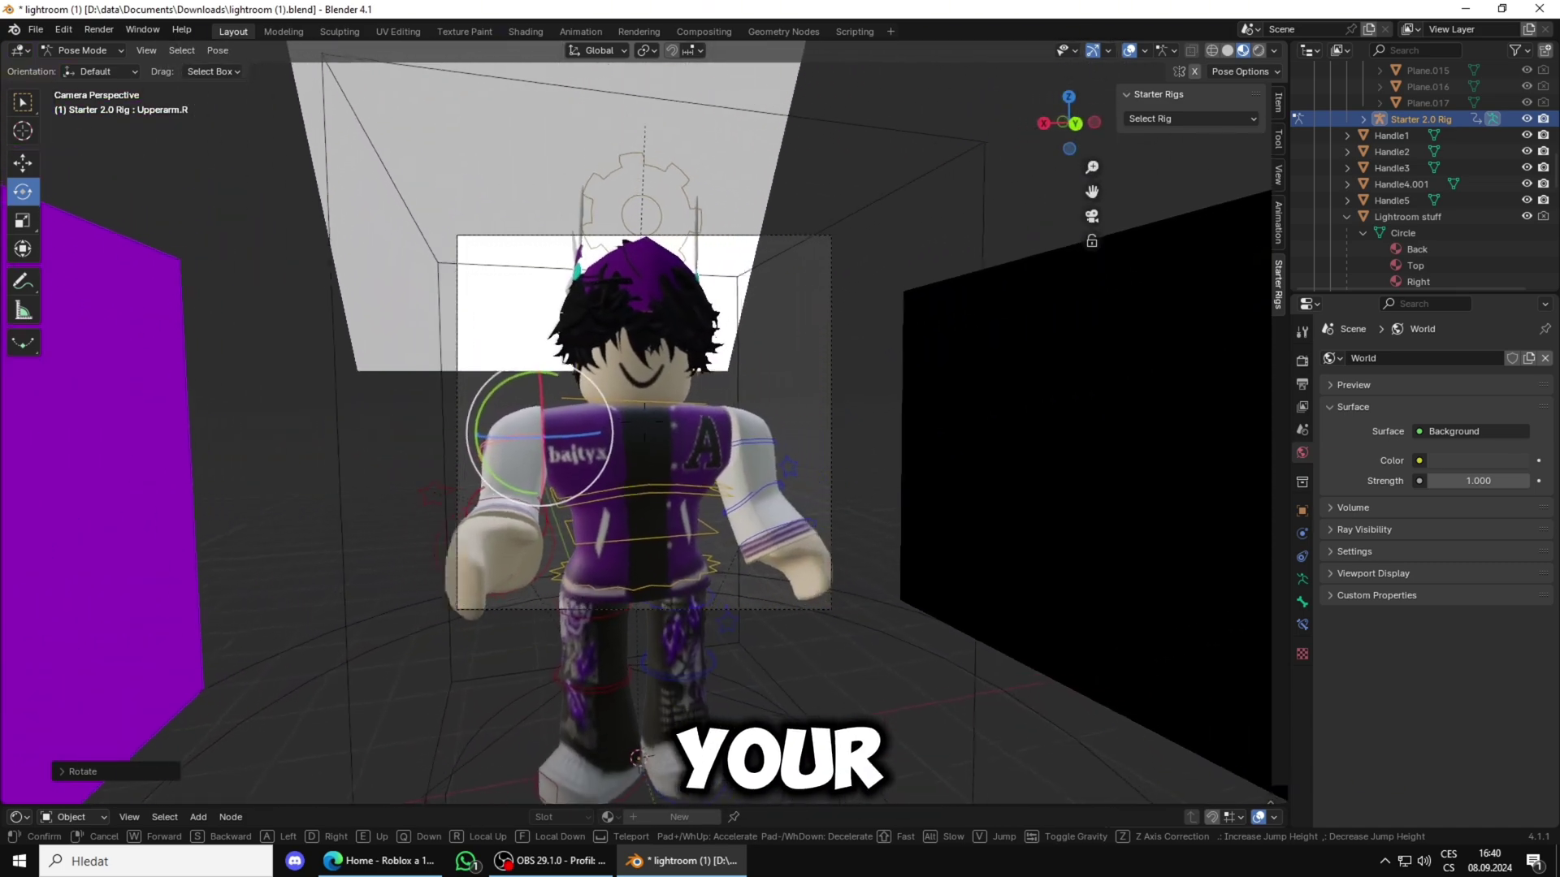
click(431, 602)
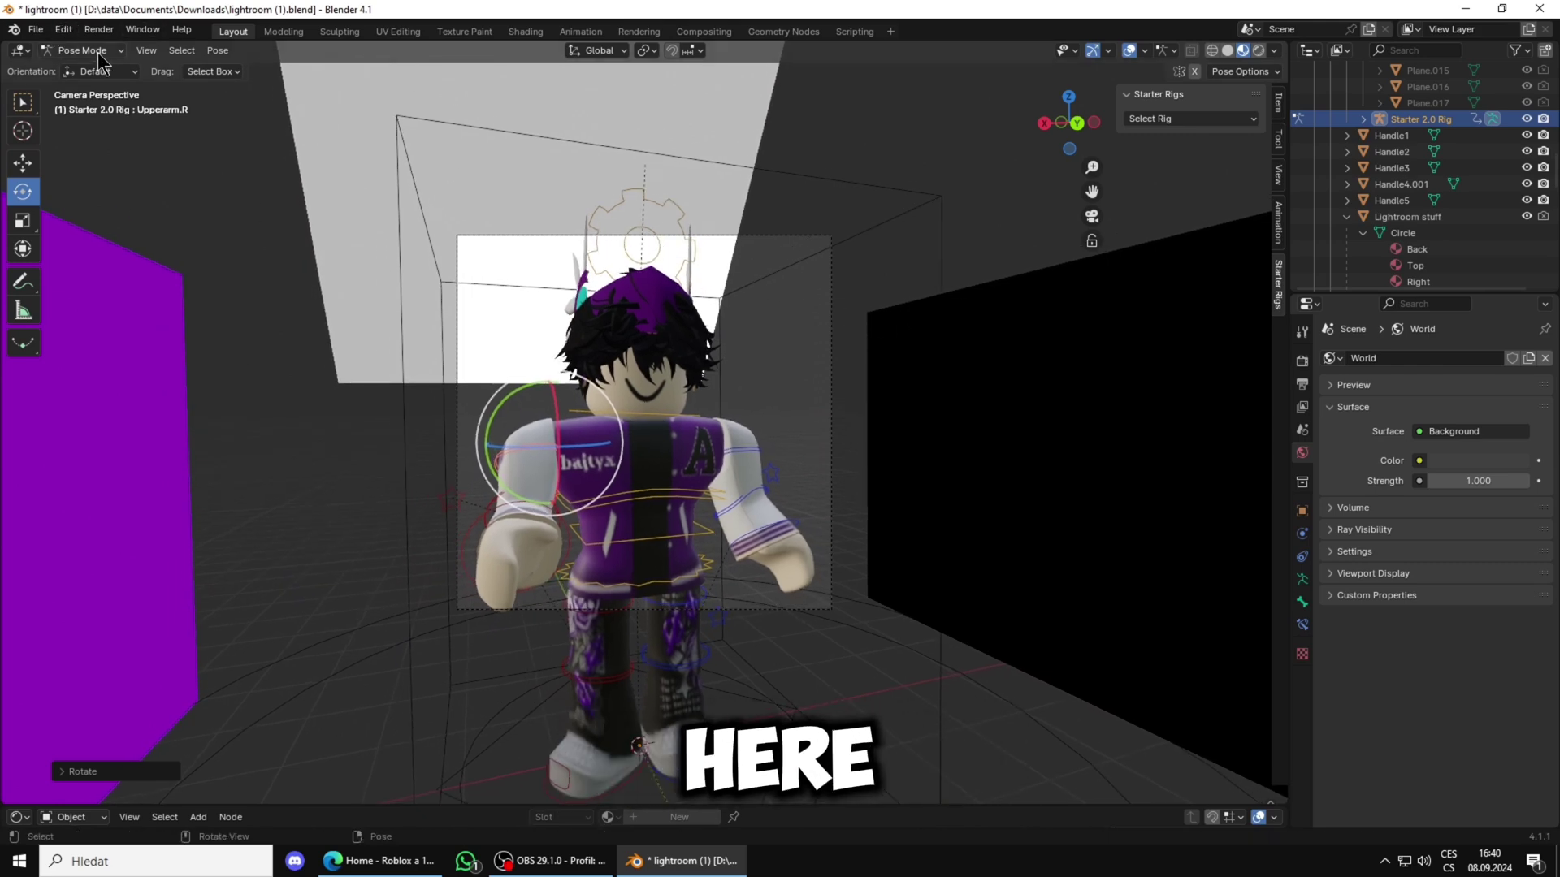
Render the image and move the render window away from the edge of the screen
click(97, 30)
click(130, 48)
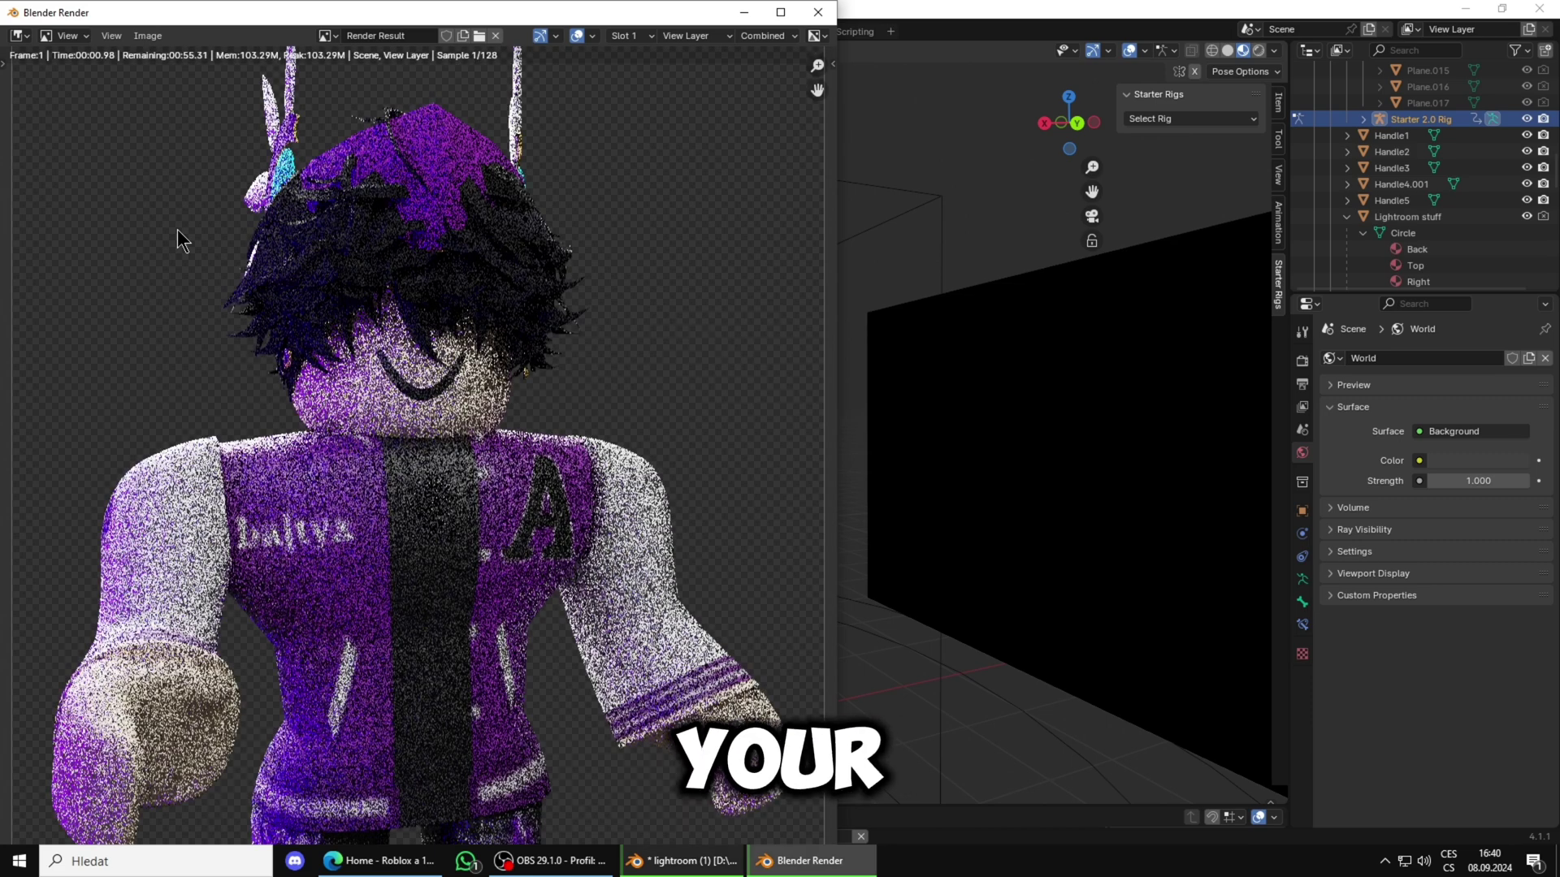
drag(419, 7, 791, 9)
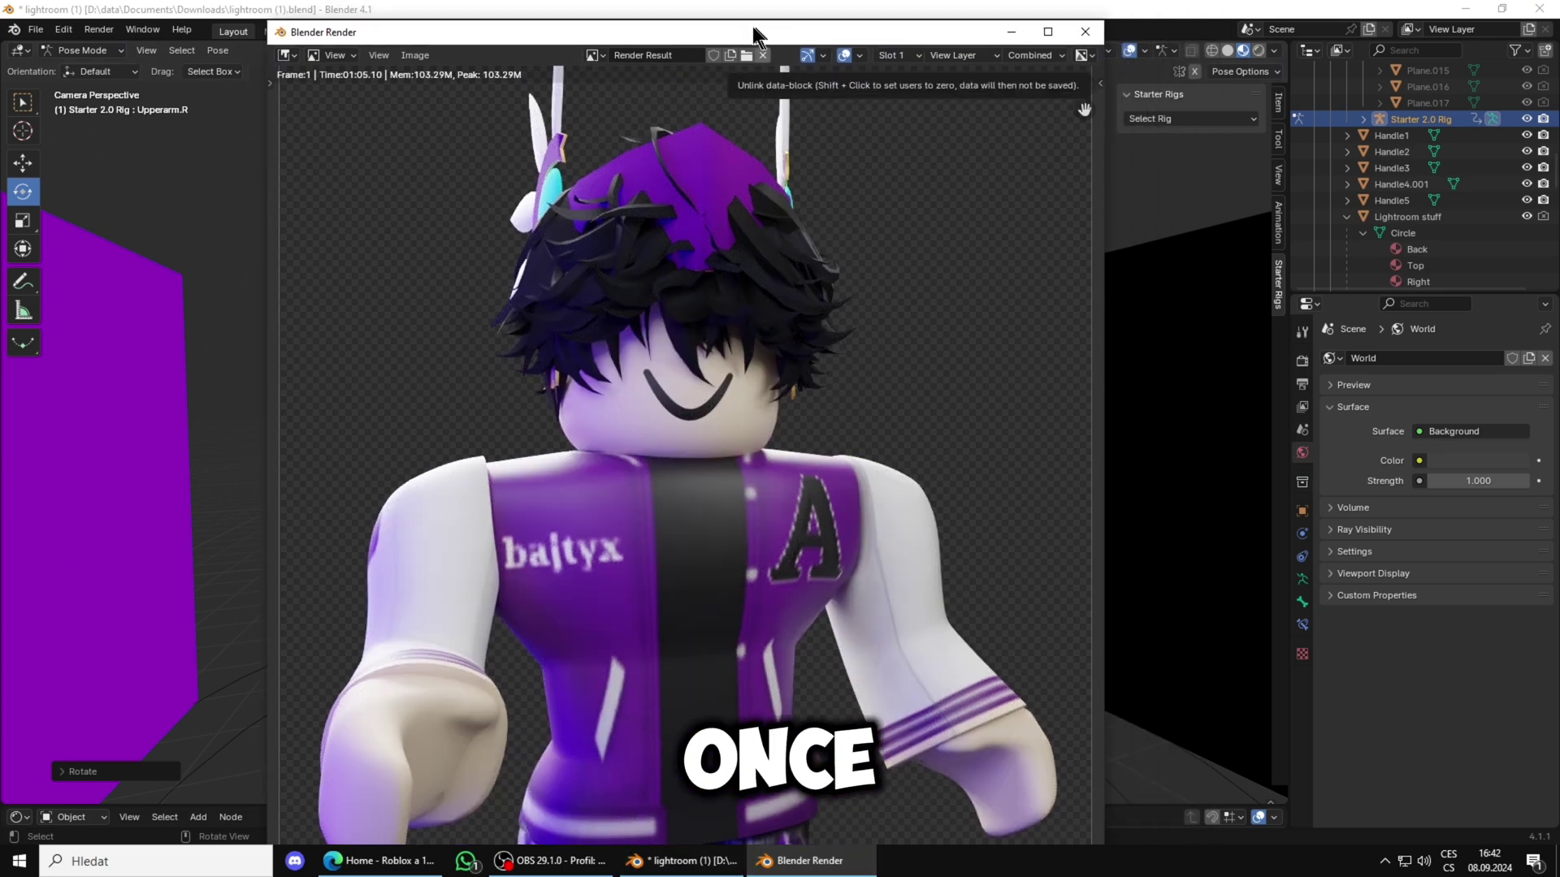
drag(764, 33, 856, 74)
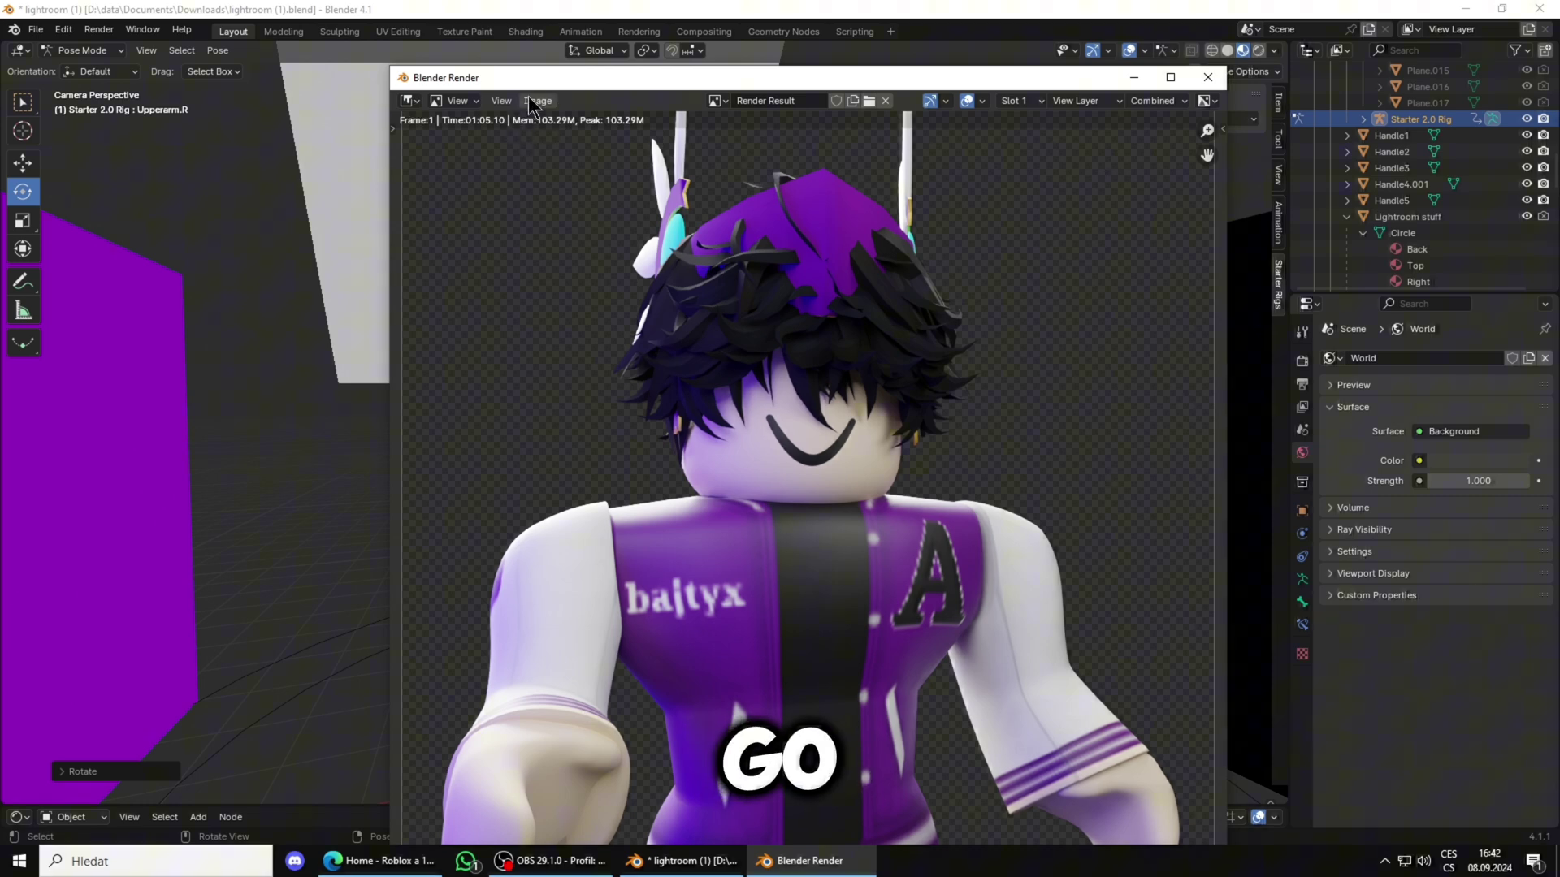
Copy the rendered image to the clipboard and start saving it with Save As
click(529, 99)
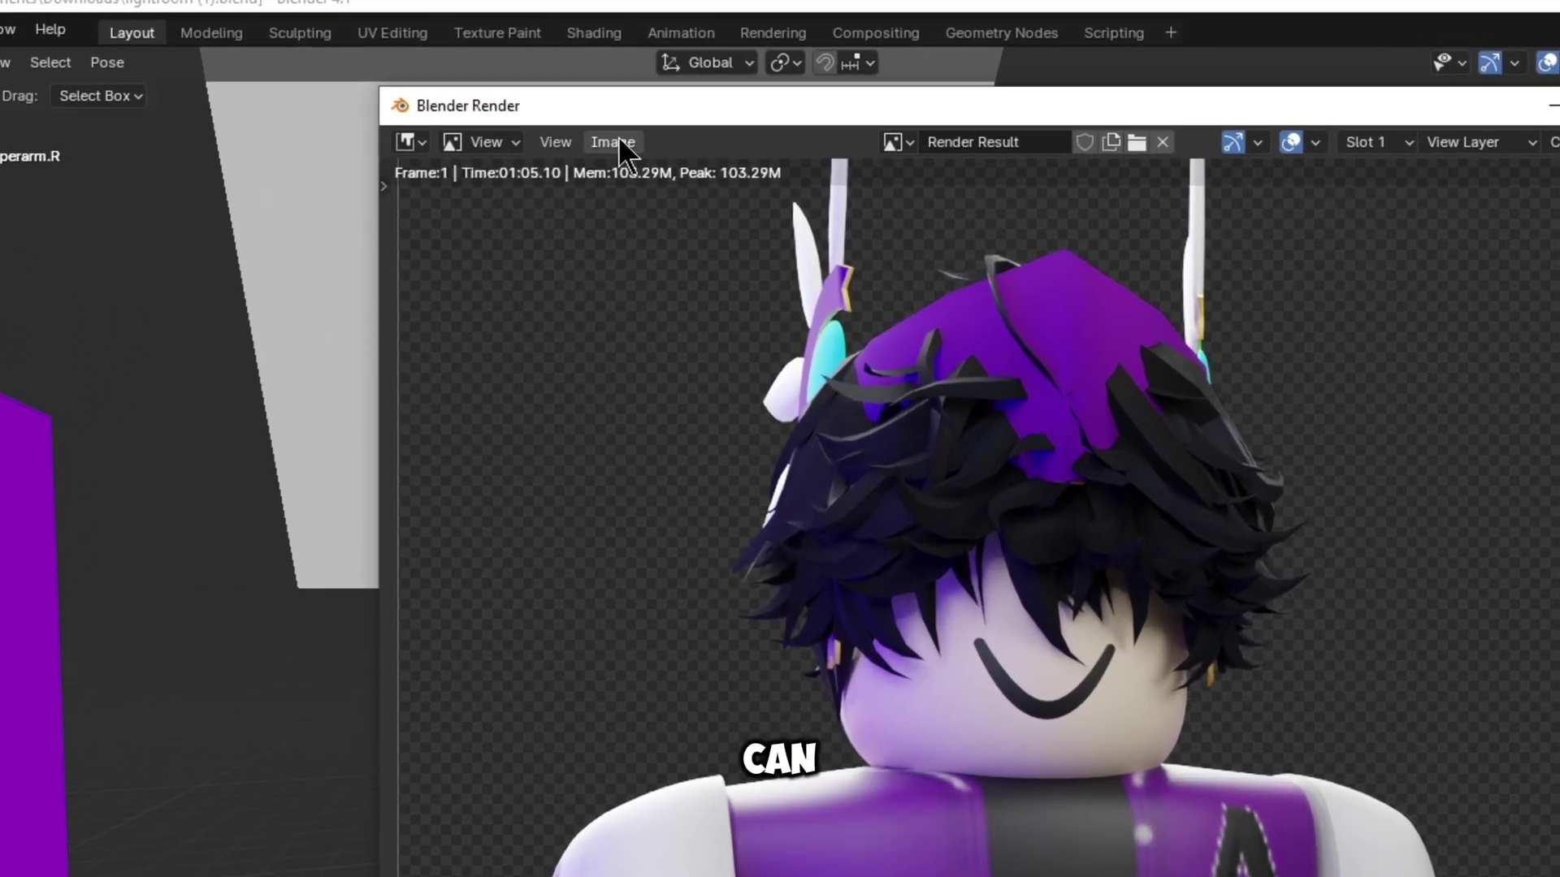
click(538, 101)
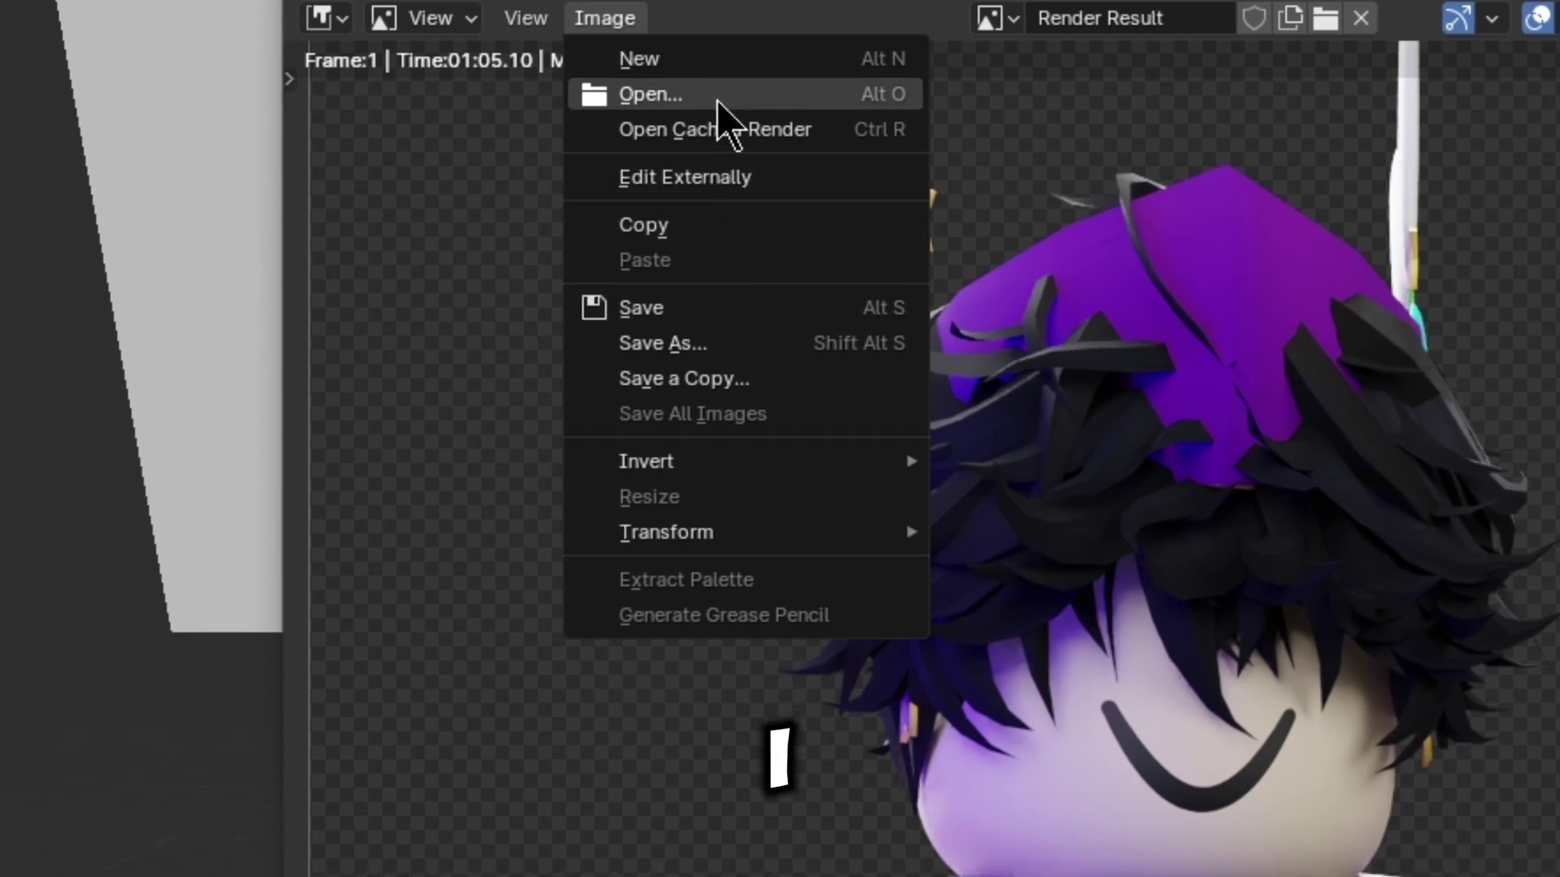
click(705, 232)
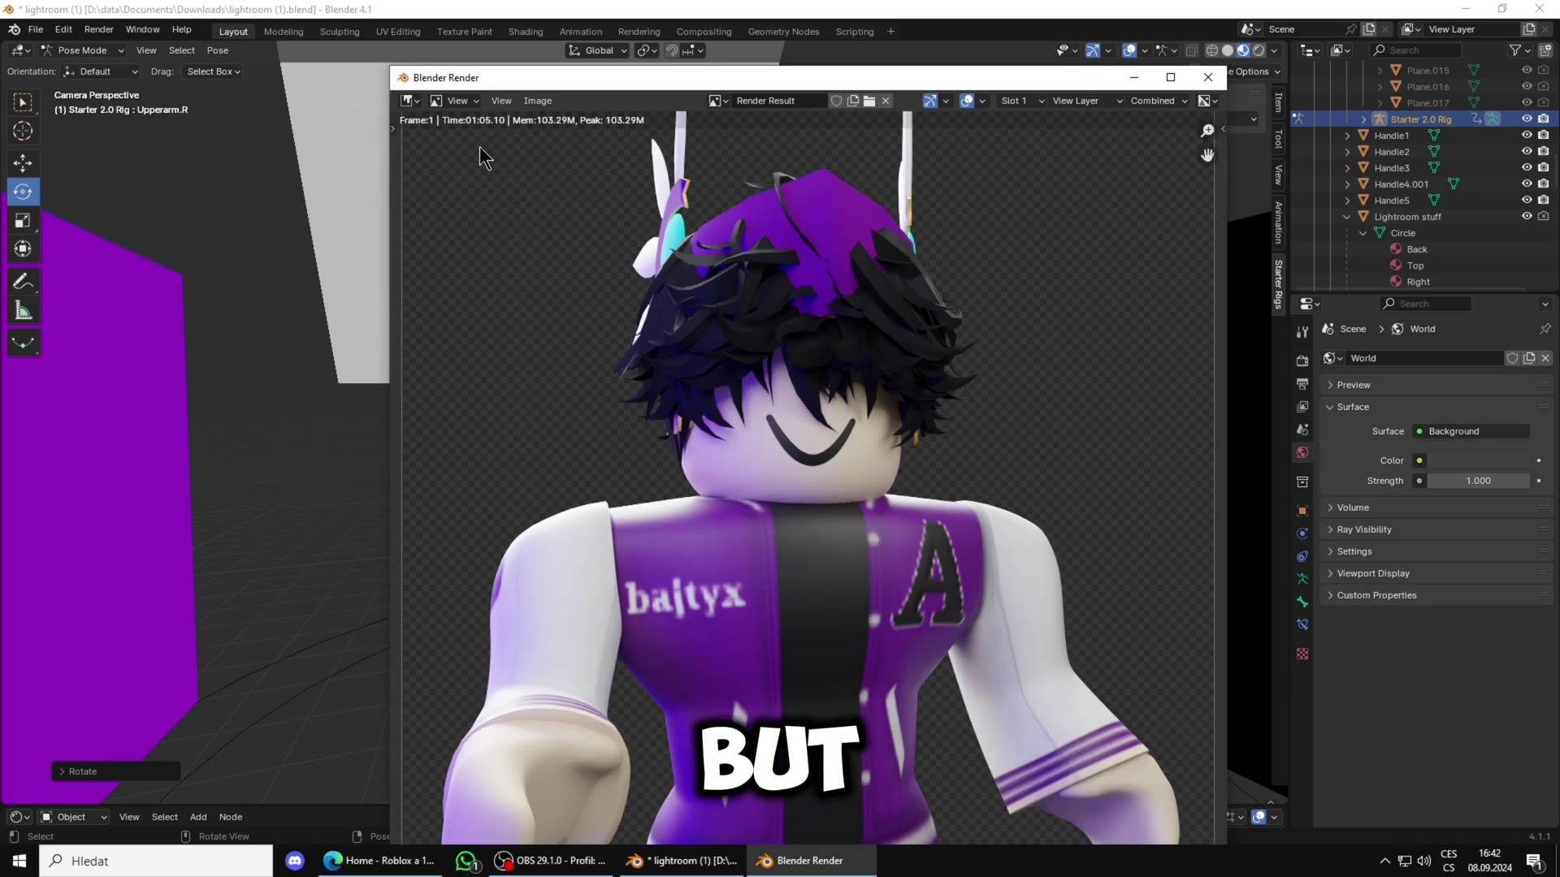
click(609, 15)
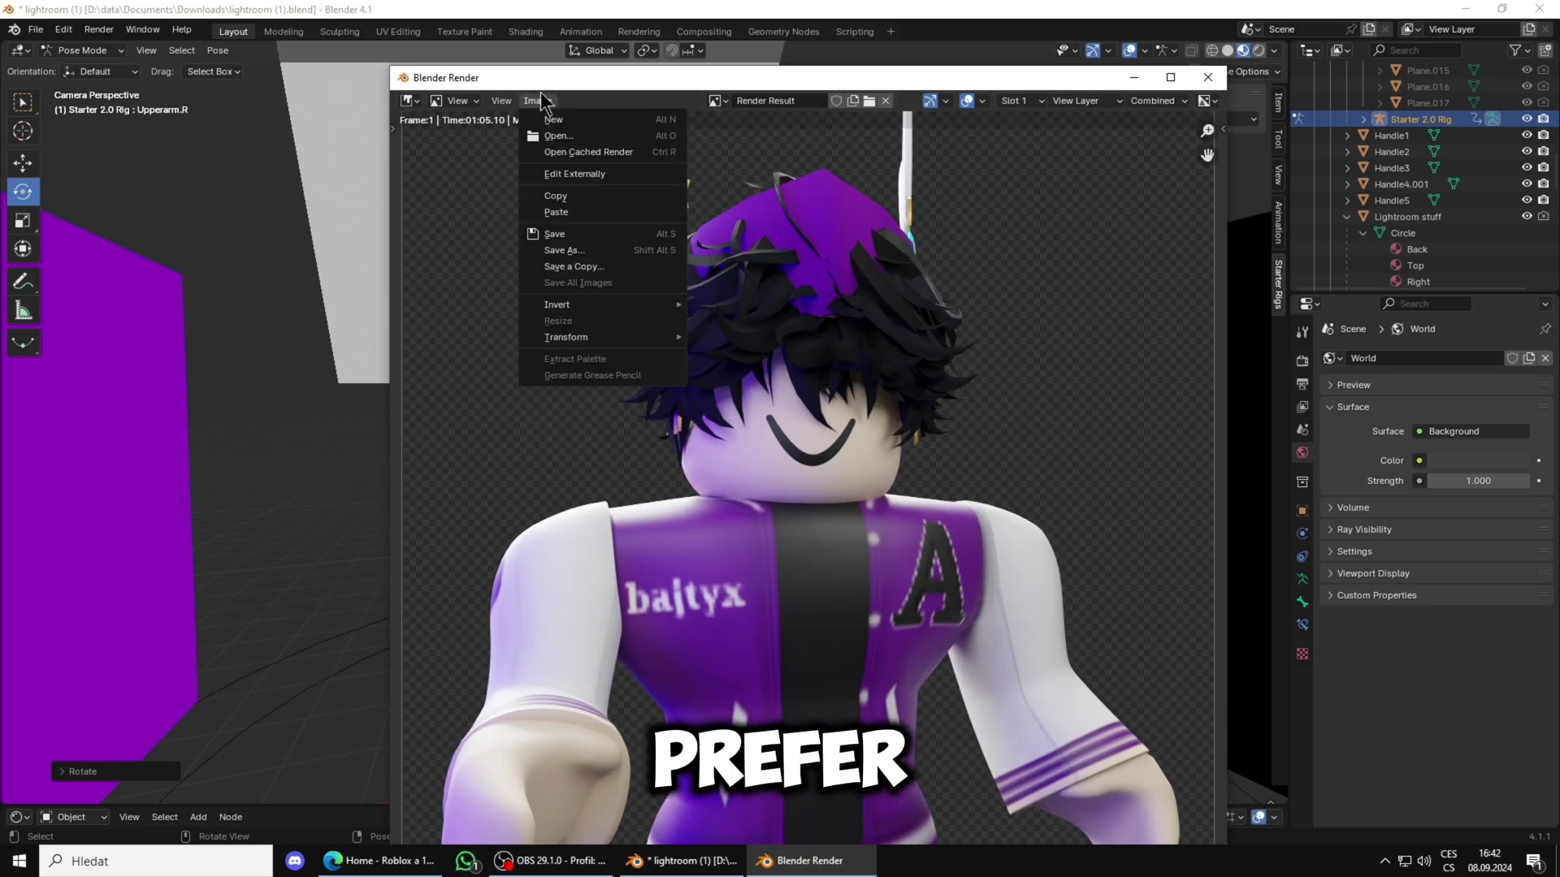
click(566, 251)
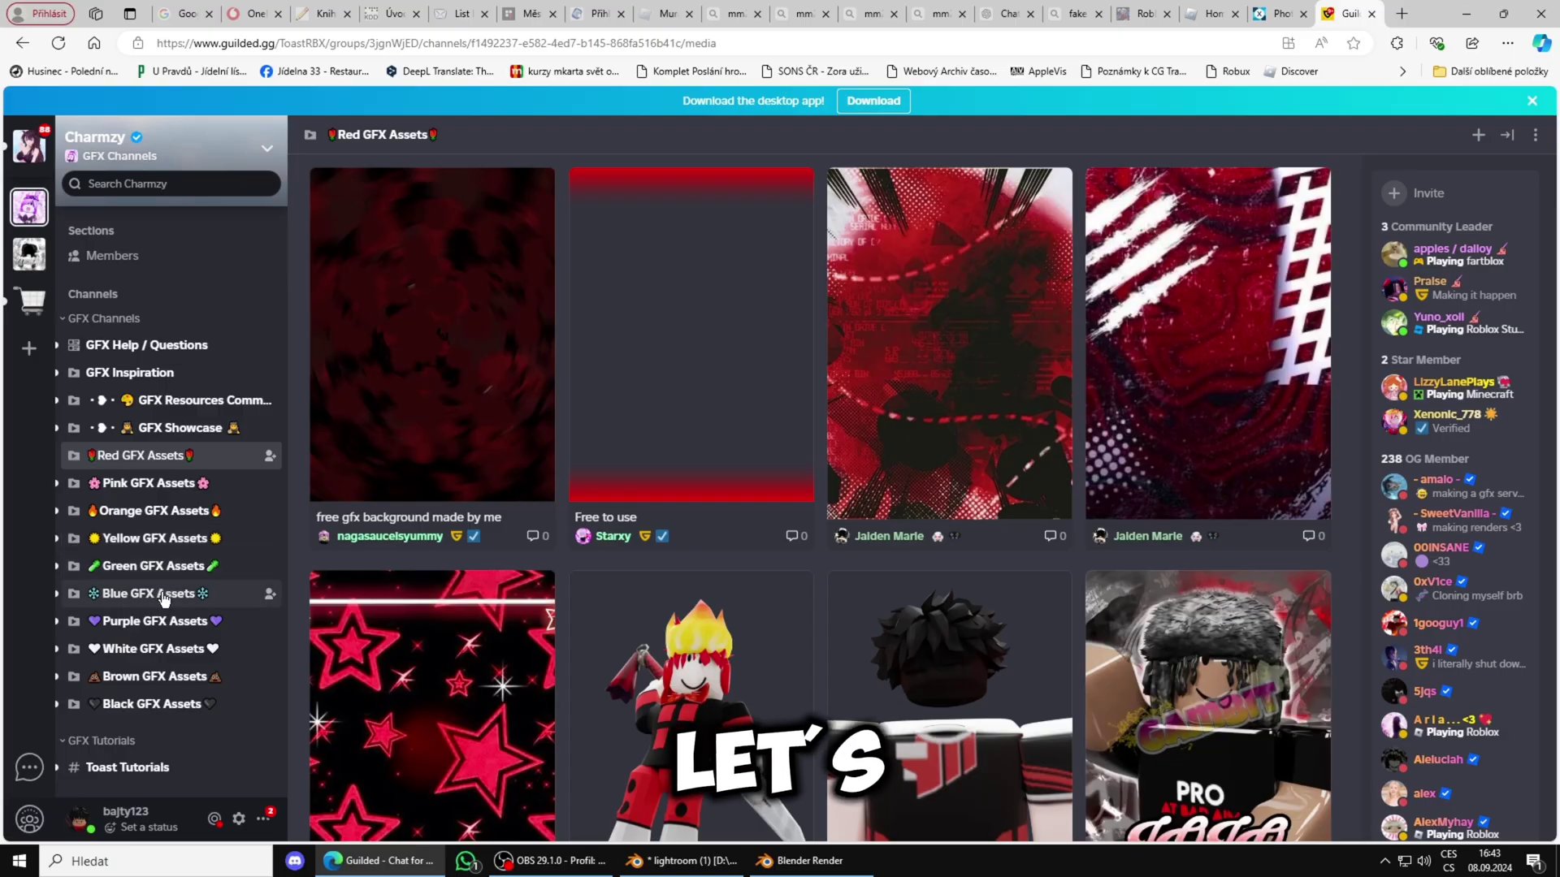
Look through the Purple GFX Assets channel on Guilded for background images
click(154, 621)
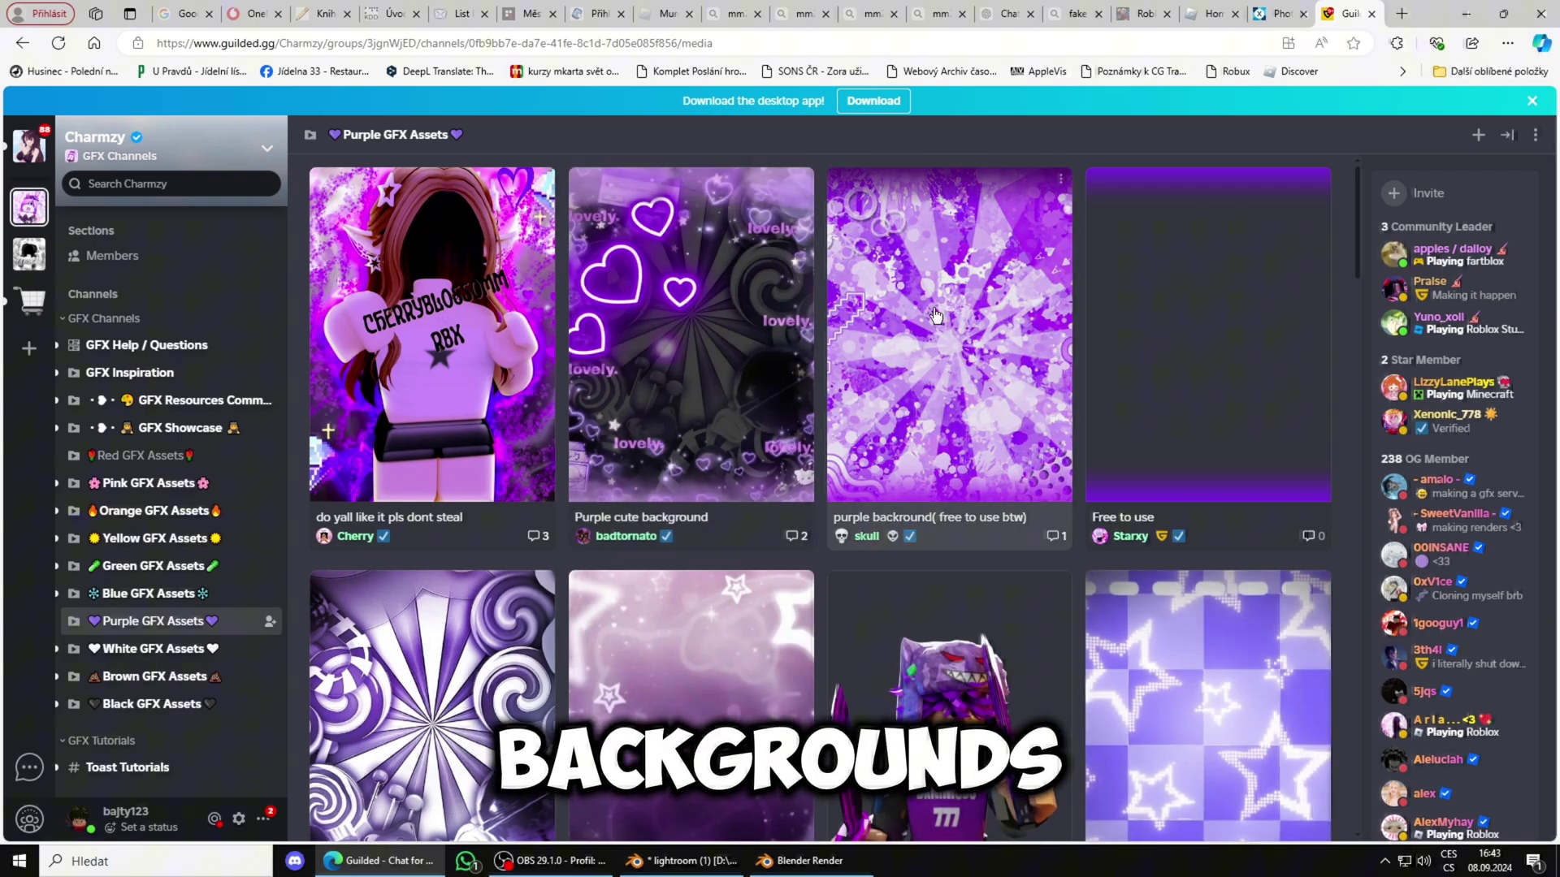
scroll(696, 715, down, 1)
scroll(853, 718, down, 2)
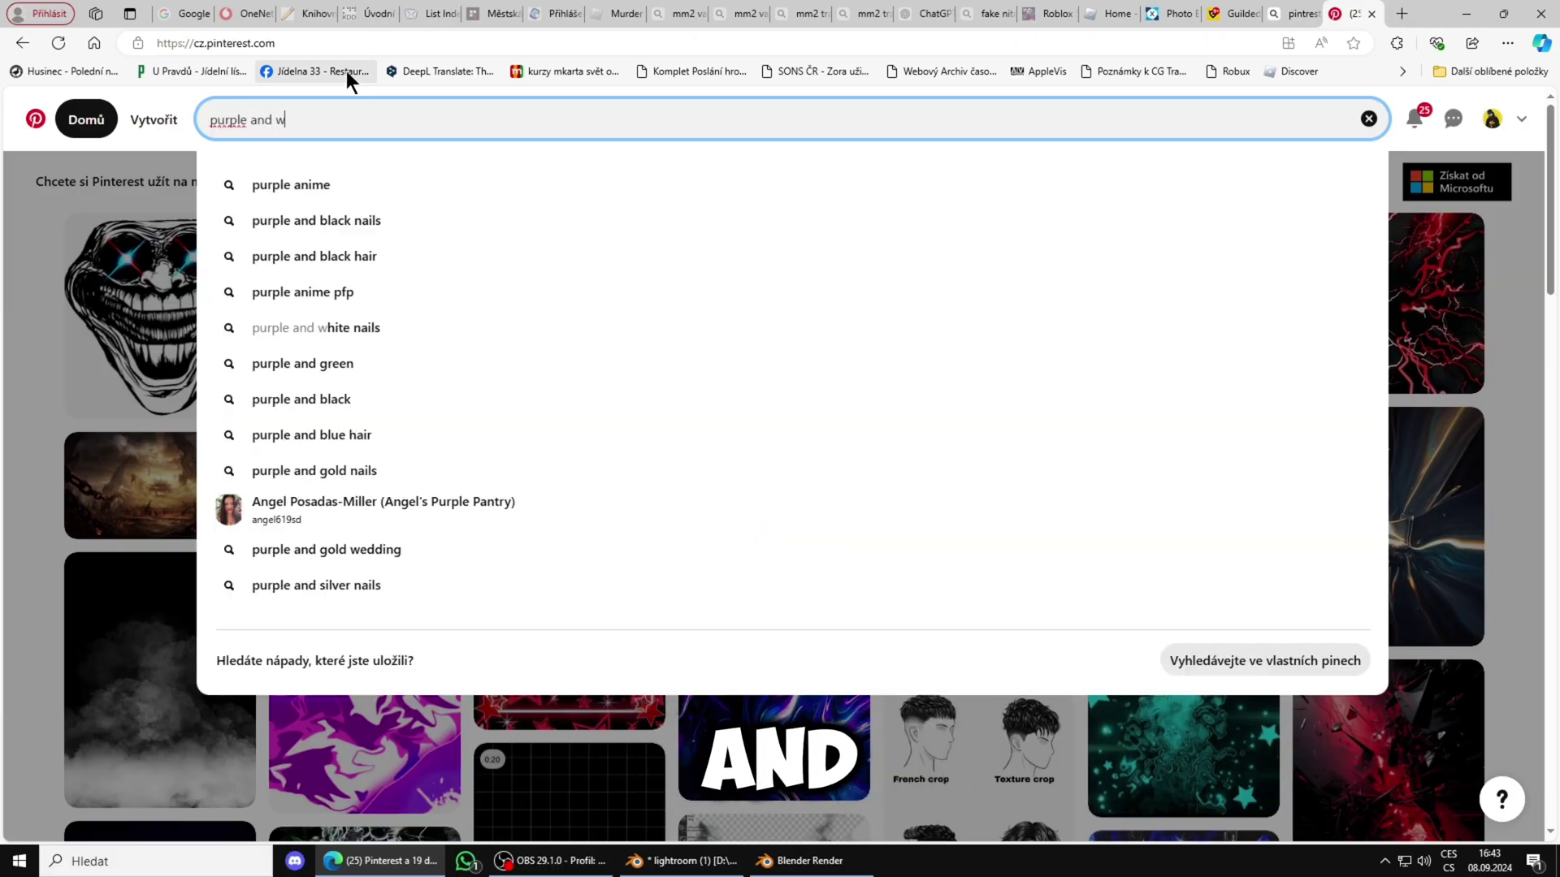
Search Pinterest for "purple and white gfx" and enlarge the inserted sunburst background in Pixlr to cover the canvas
text(hite gfx)
key(Return)
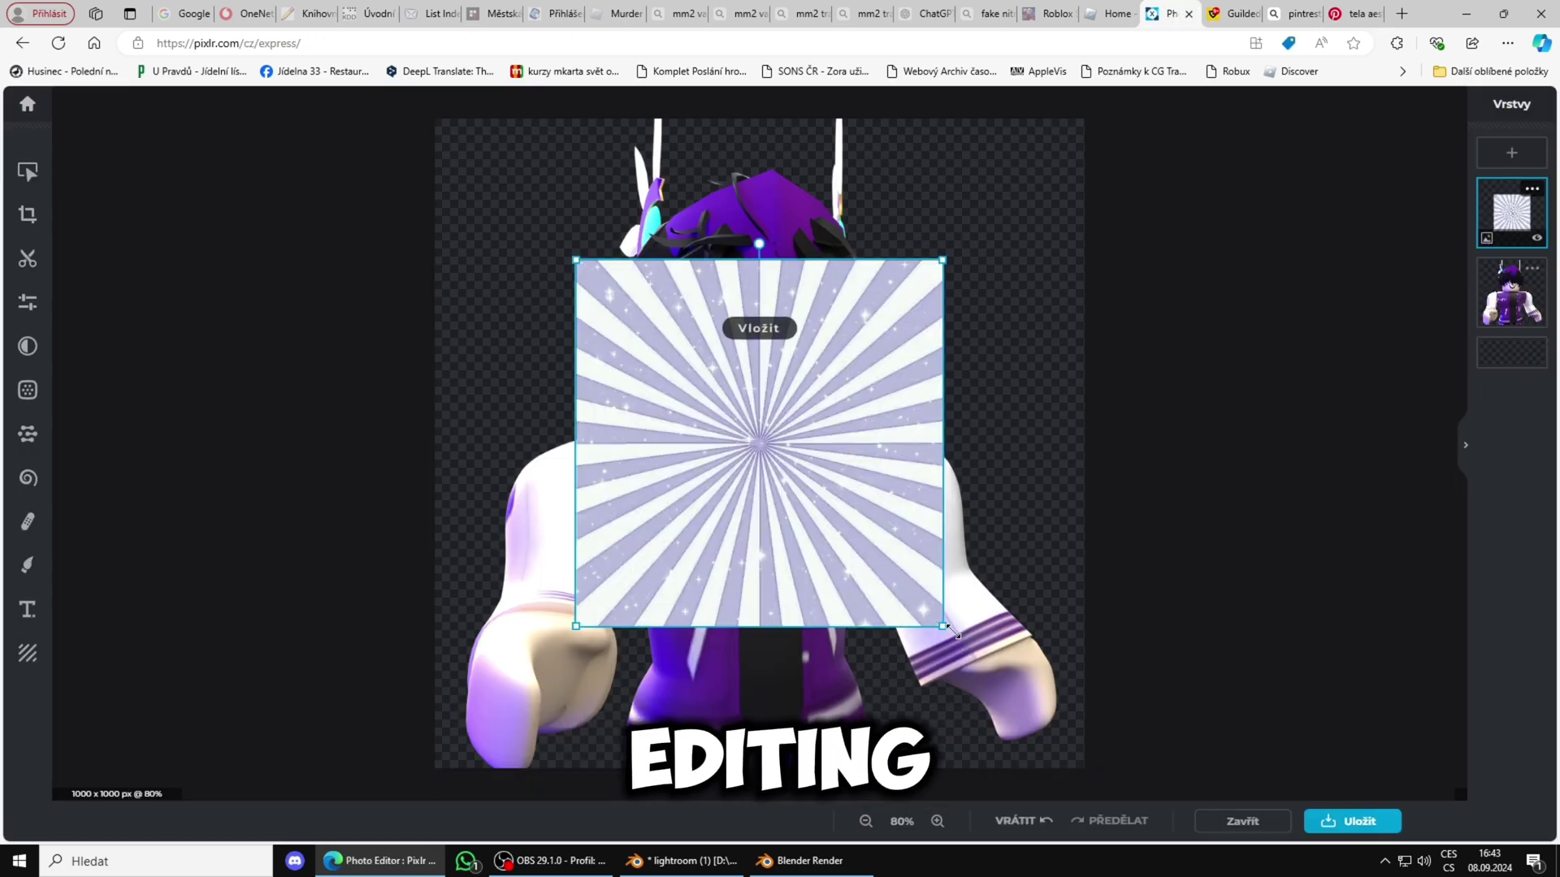
drag(953, 632, 1089, 766)
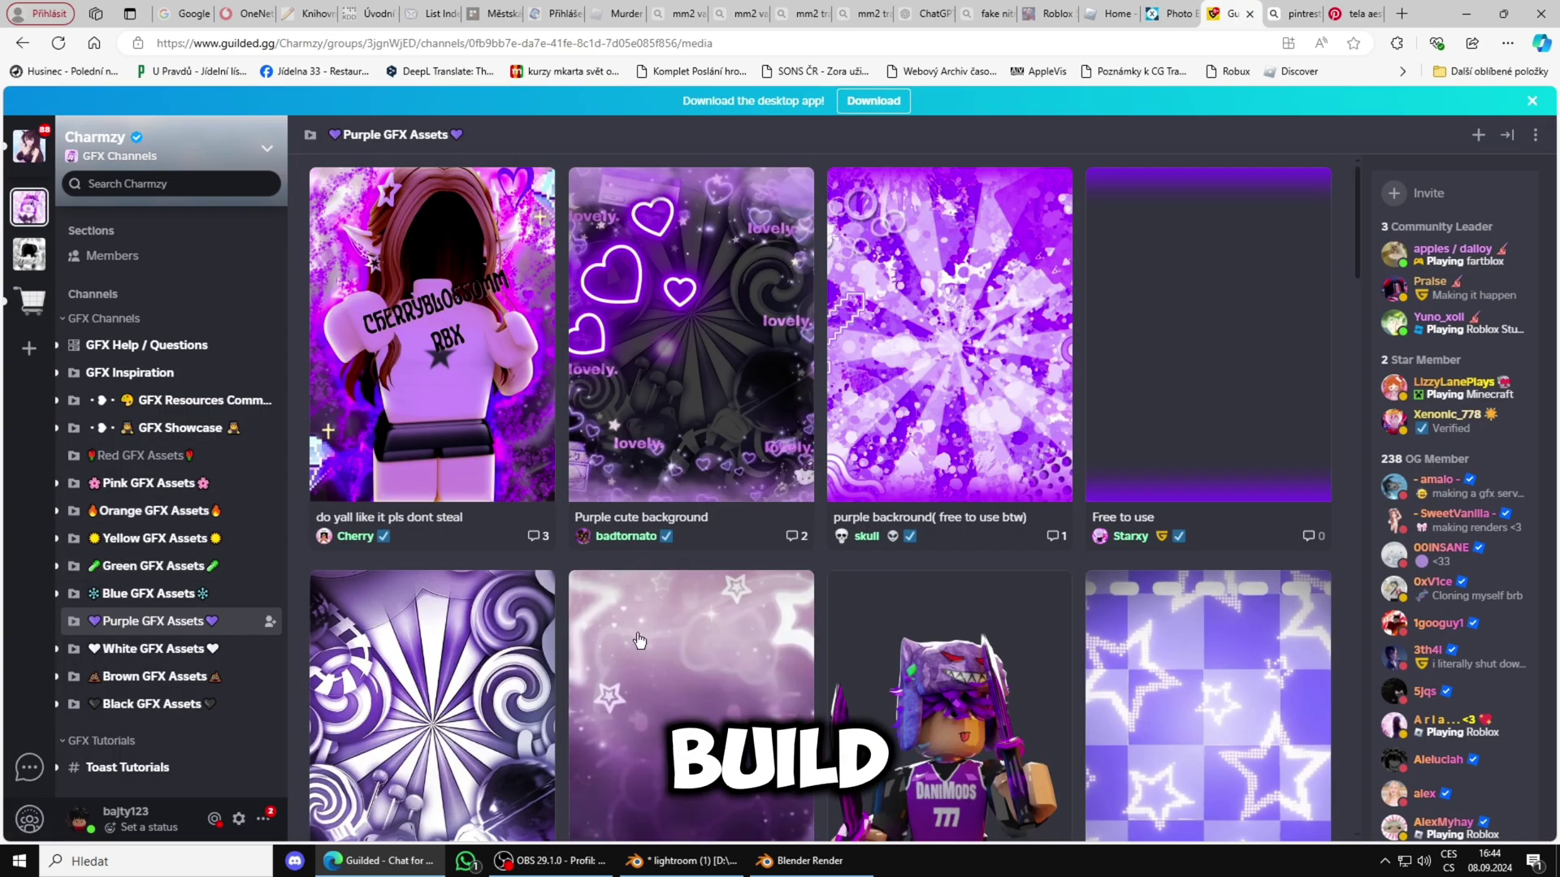
Find the "Purple magic" effect in Guilded's Purple GFX Assets channel, copy it and paste it into the Pixlr composition
scroll(967, 696, down, 5)
scroll(968, 696, down, 15)
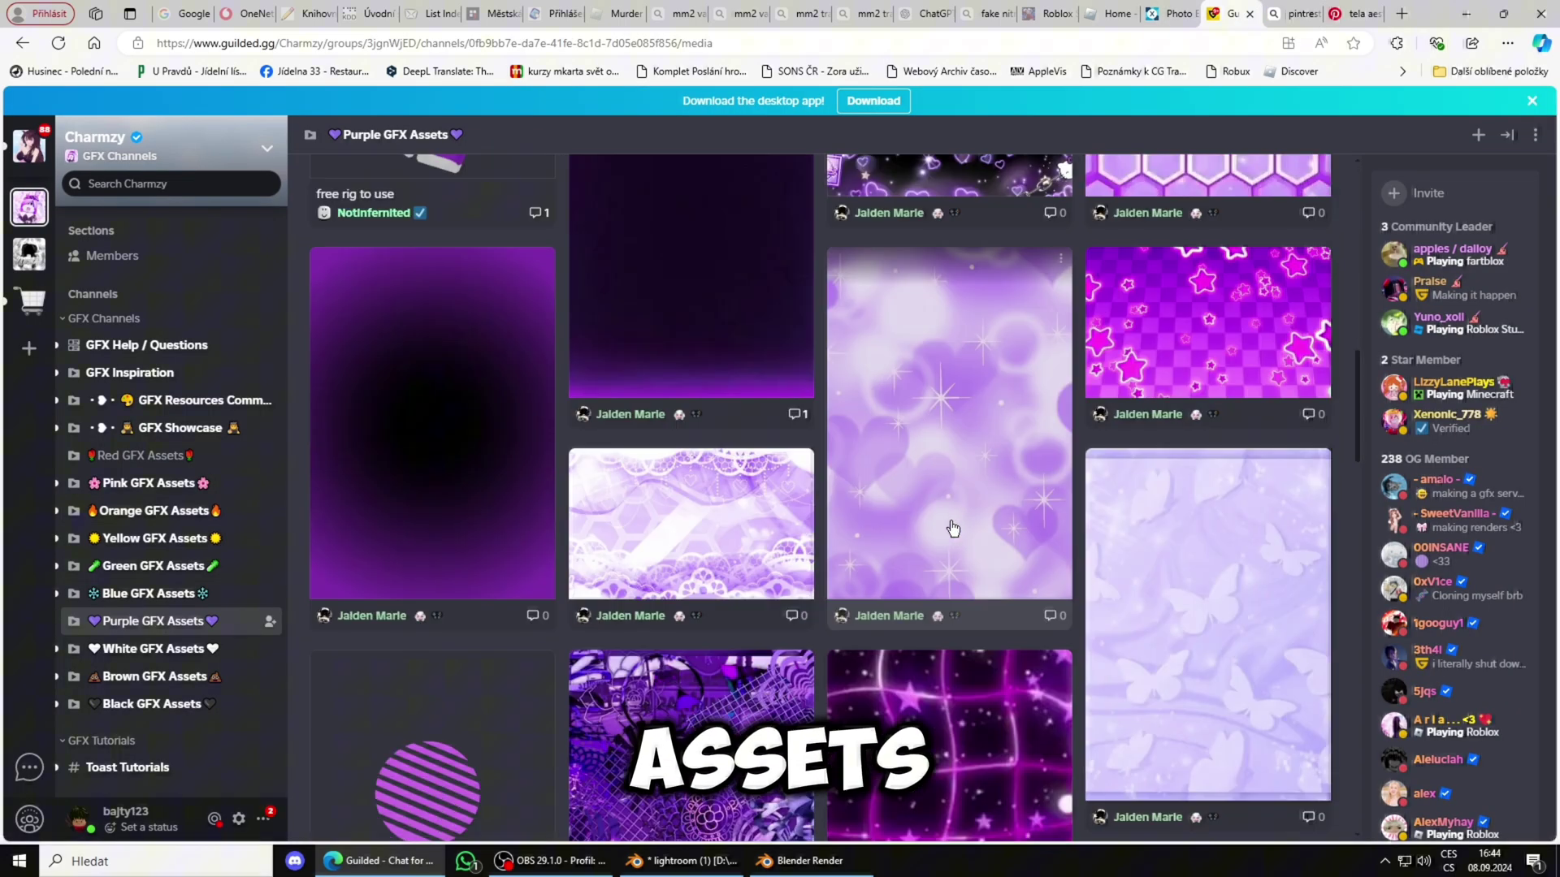
scroll(842, 509, down, 15)
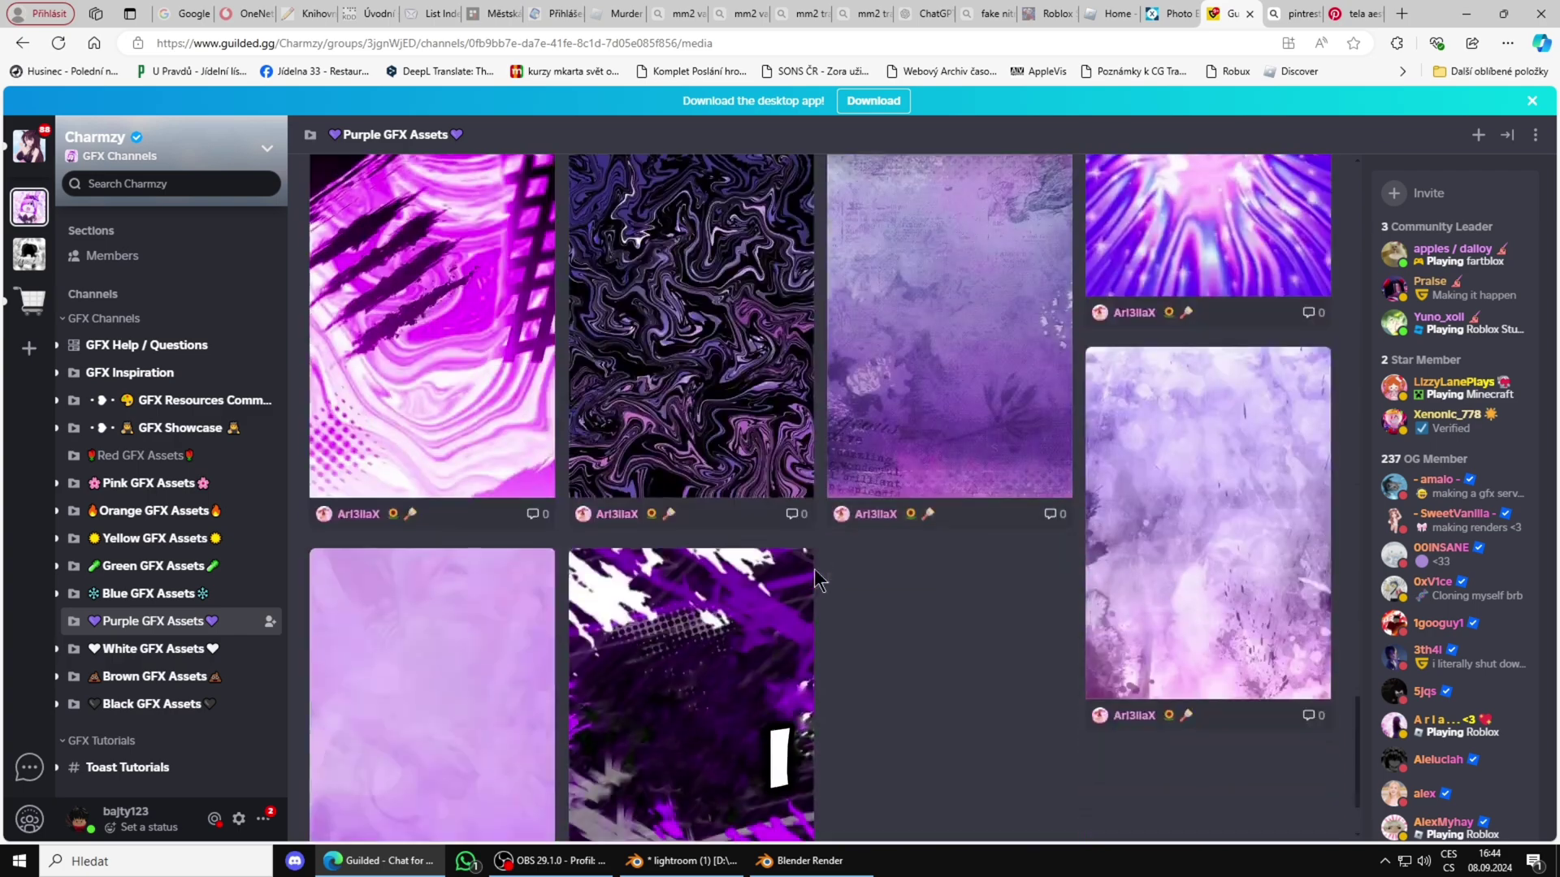
scroll(647, 631, down, 15)
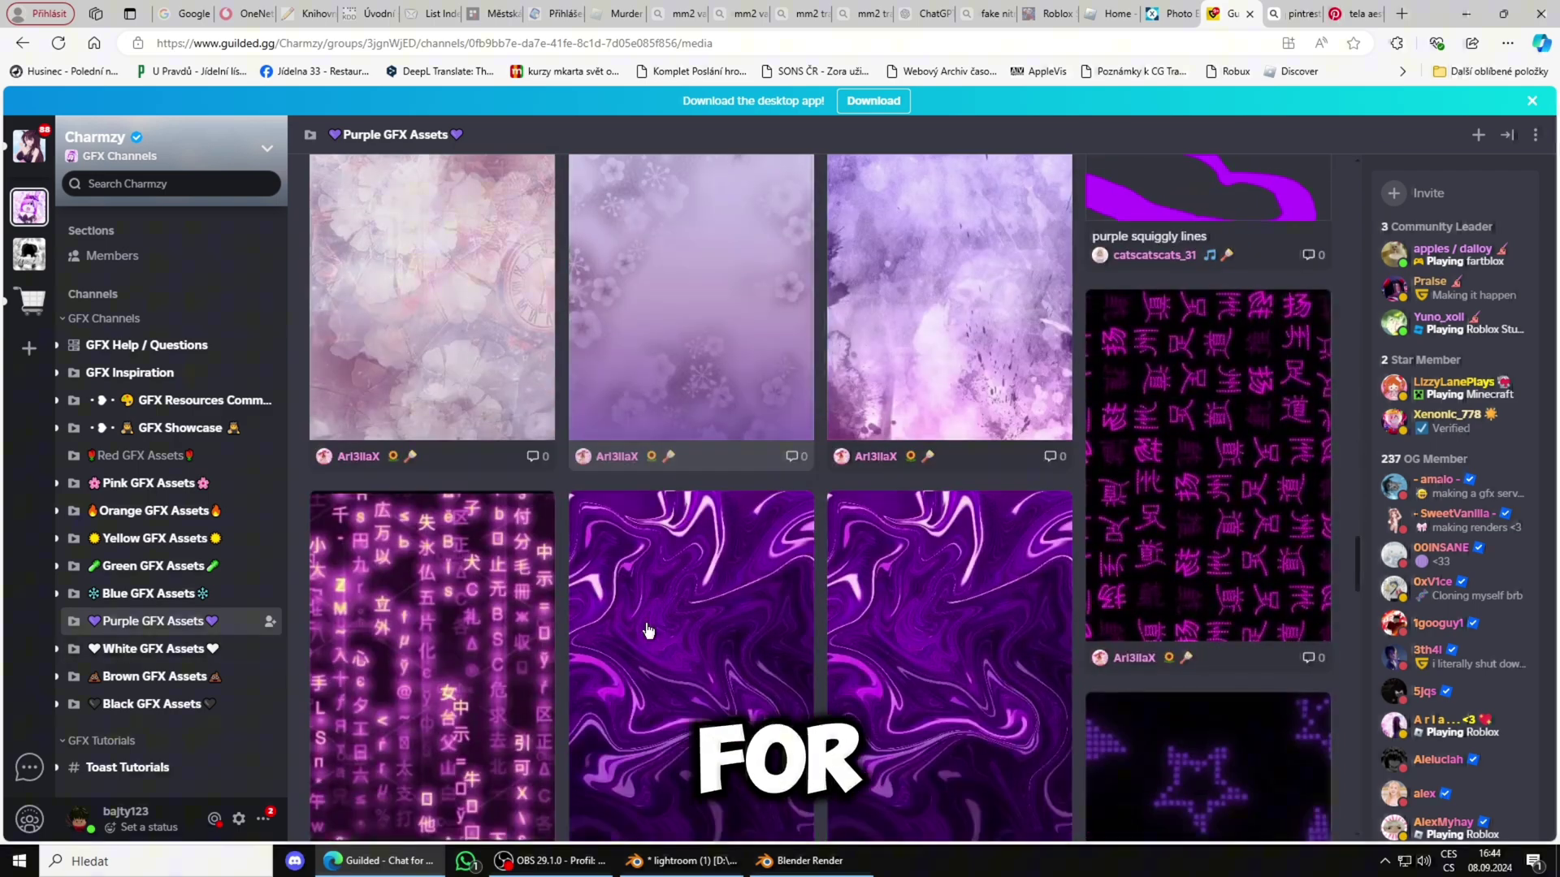
scroll(648, 620, down, 5)
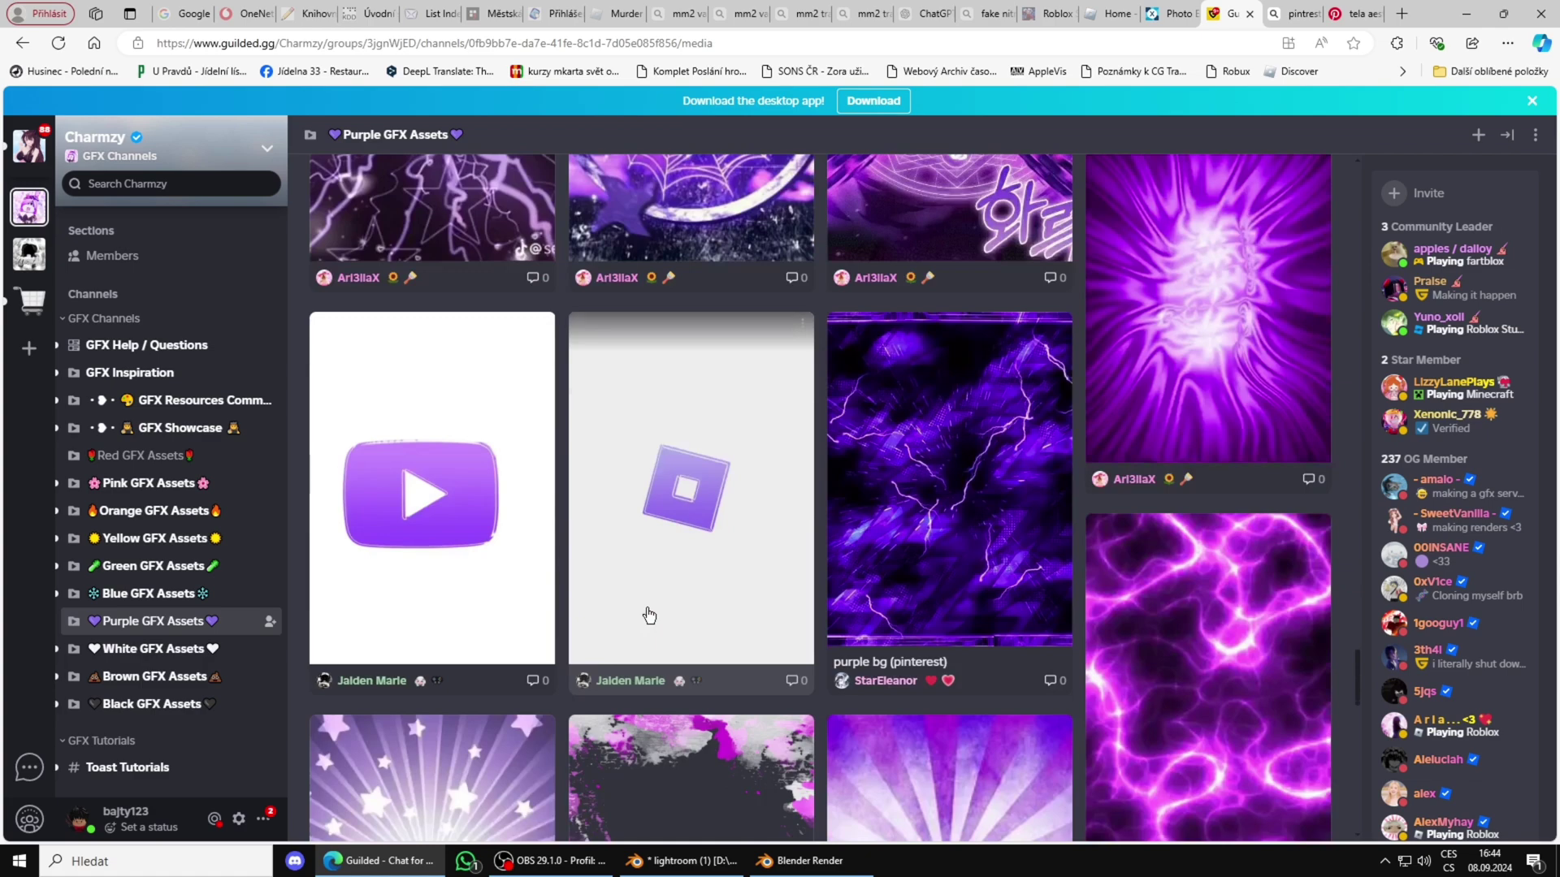
click(841, 533)
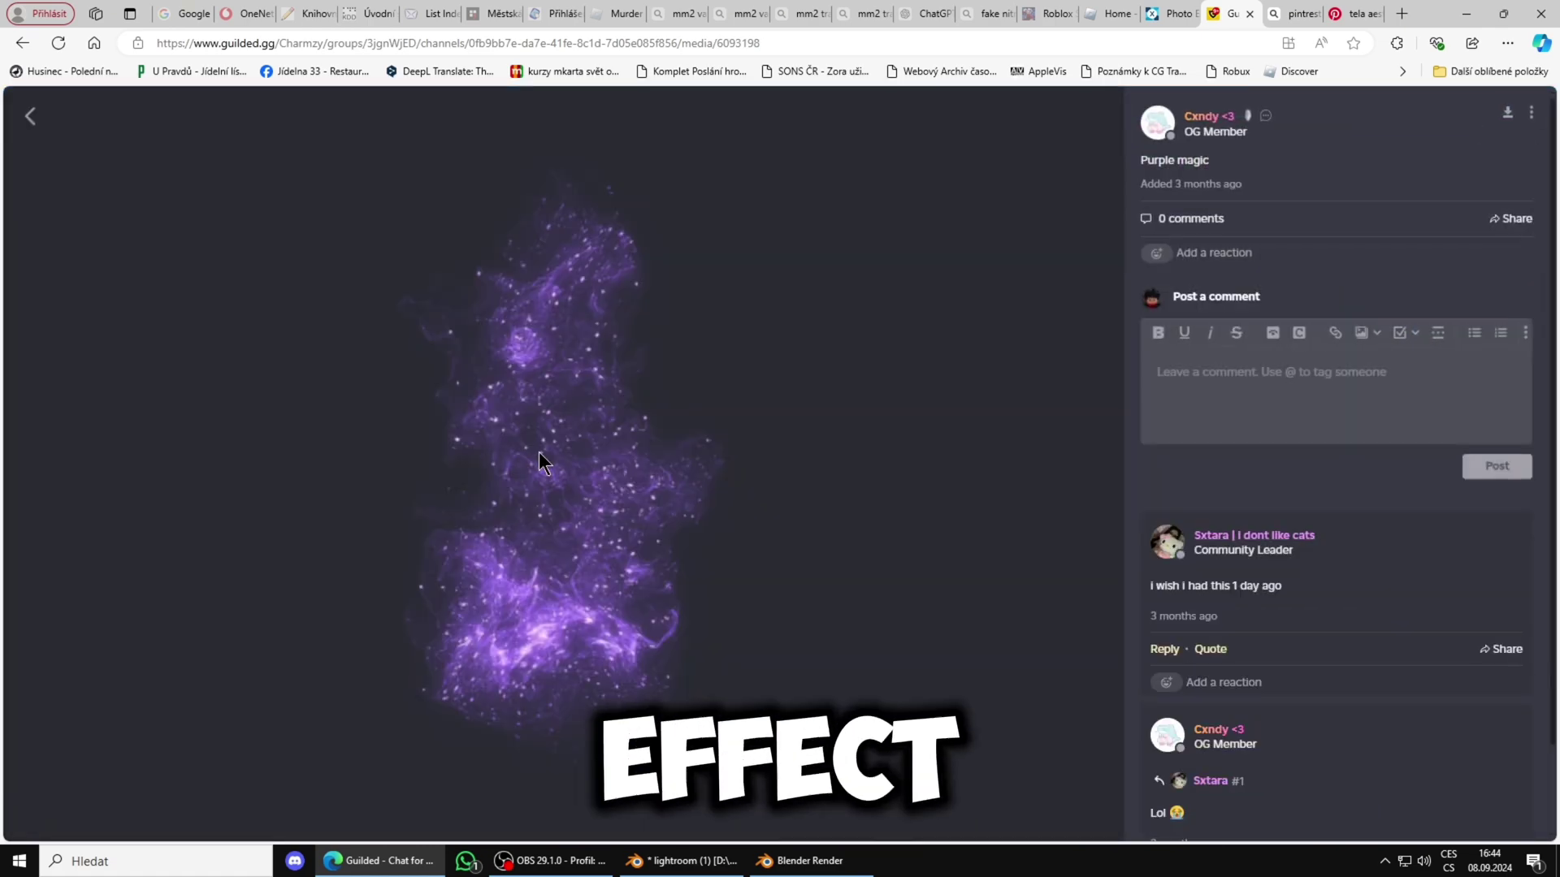
right_click(539, 452)
click(574, 522)
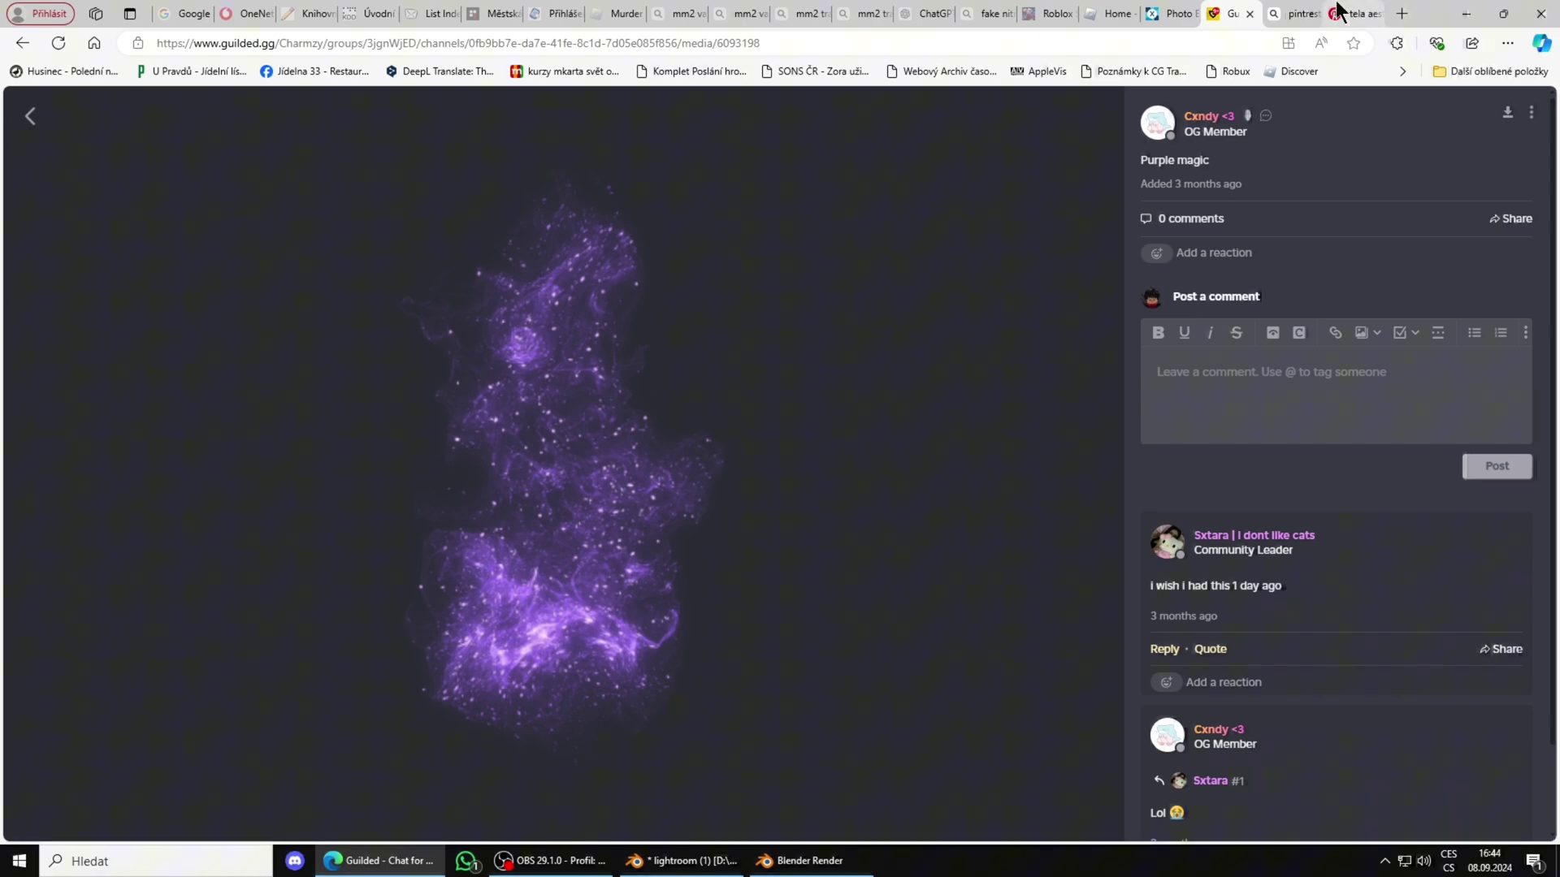
click(1166, 13)
key(ctrl+v)
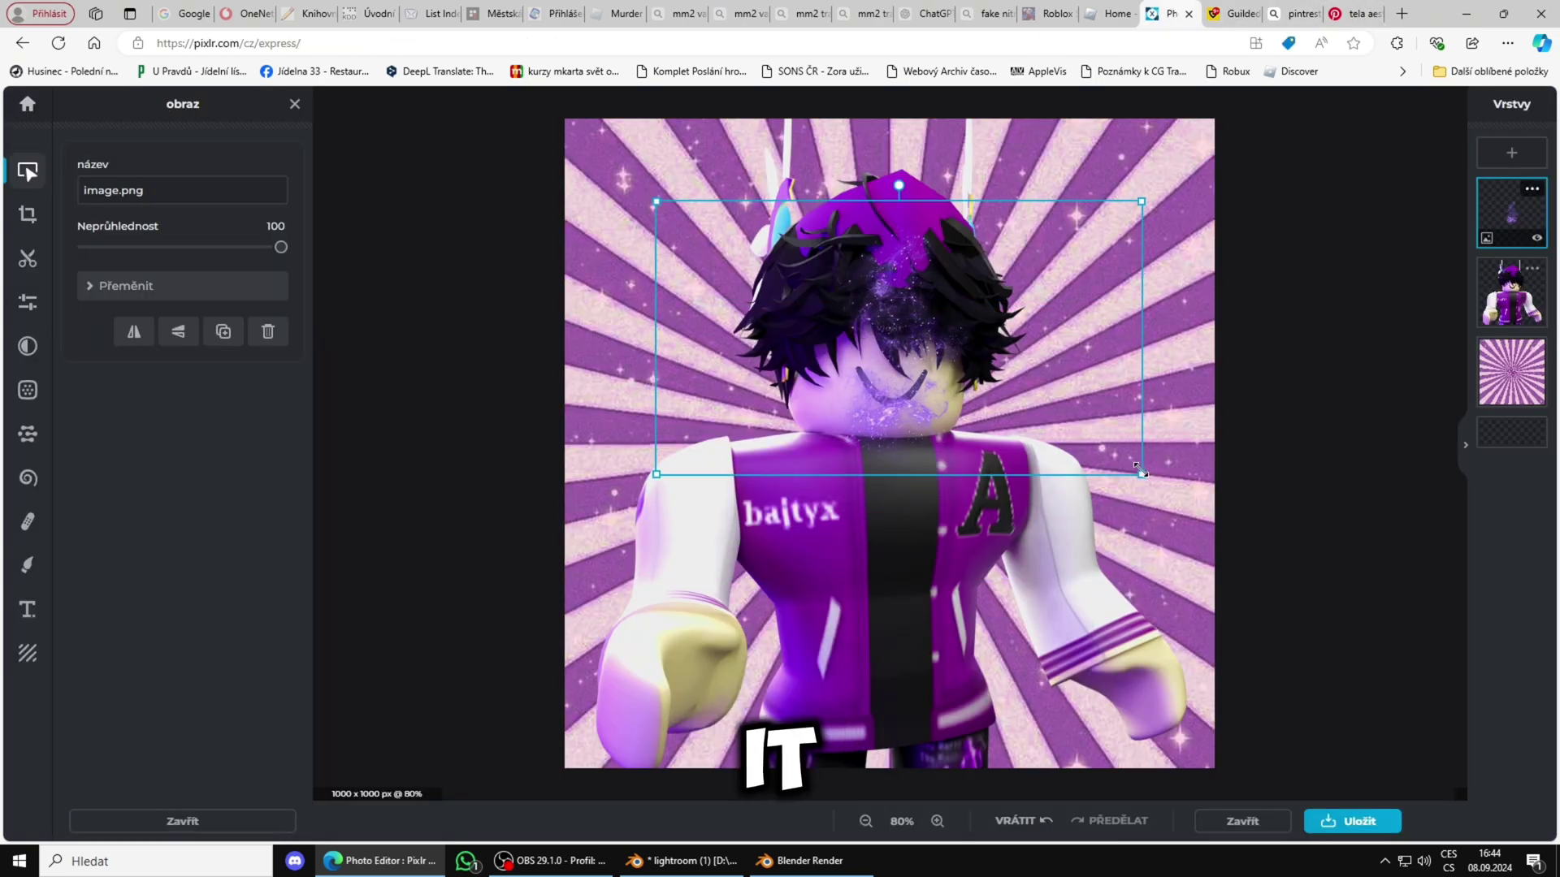
Enlarge the purple magic effect layer and reposition it over the character
drag(1141, 471, 1358, 564)
drag(1007, 471, 864, 587)
drag(863, 299, 880, 306)
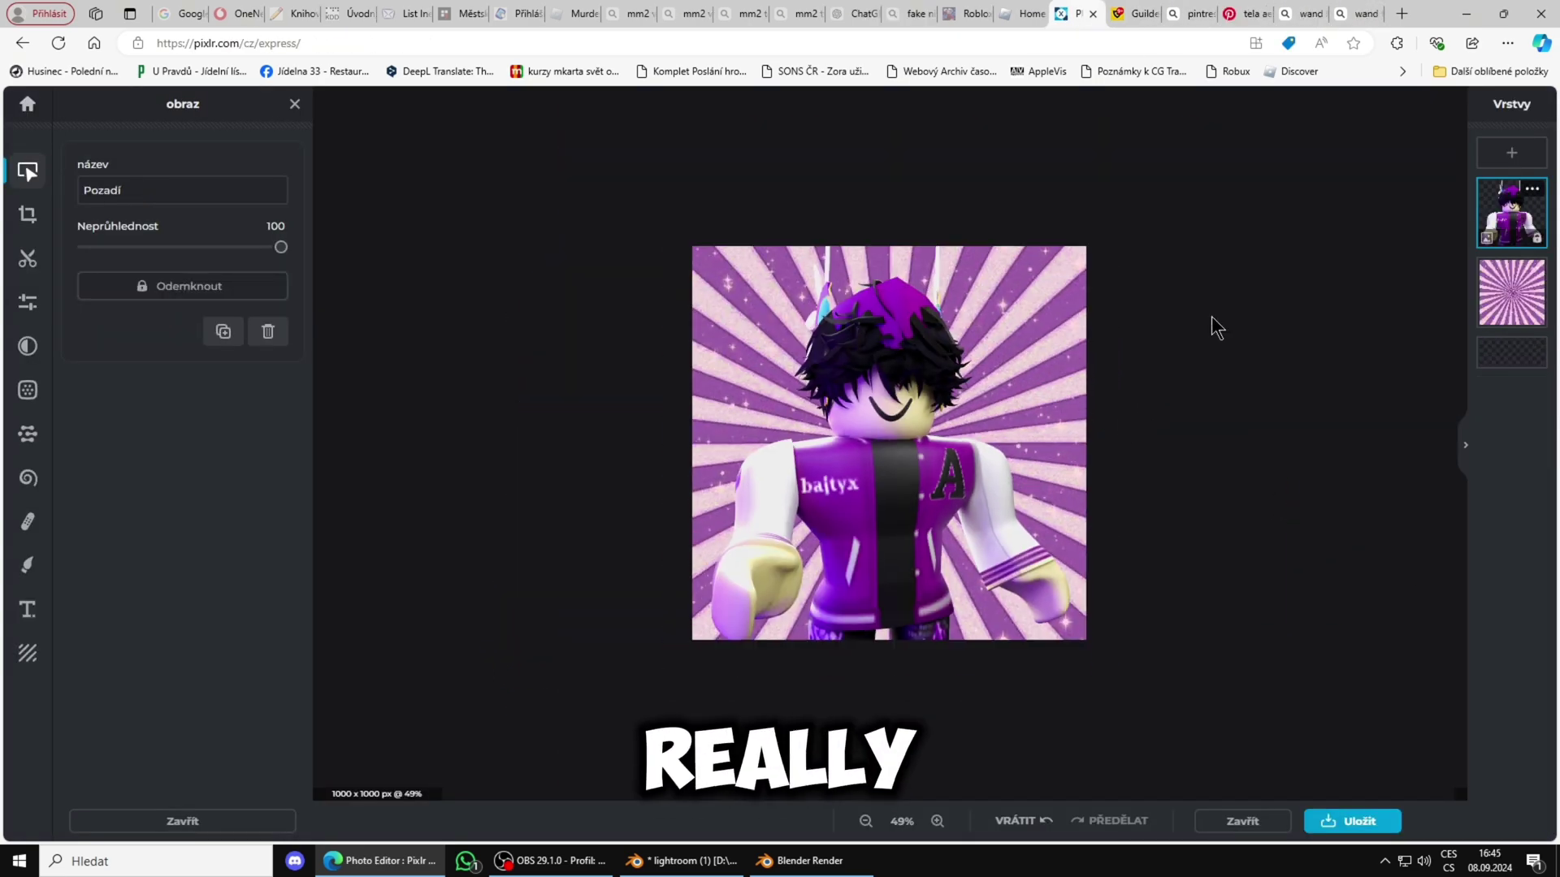
Delete the sunburst background layer and the character layer from the Pixlr composition
click(1211, 319)
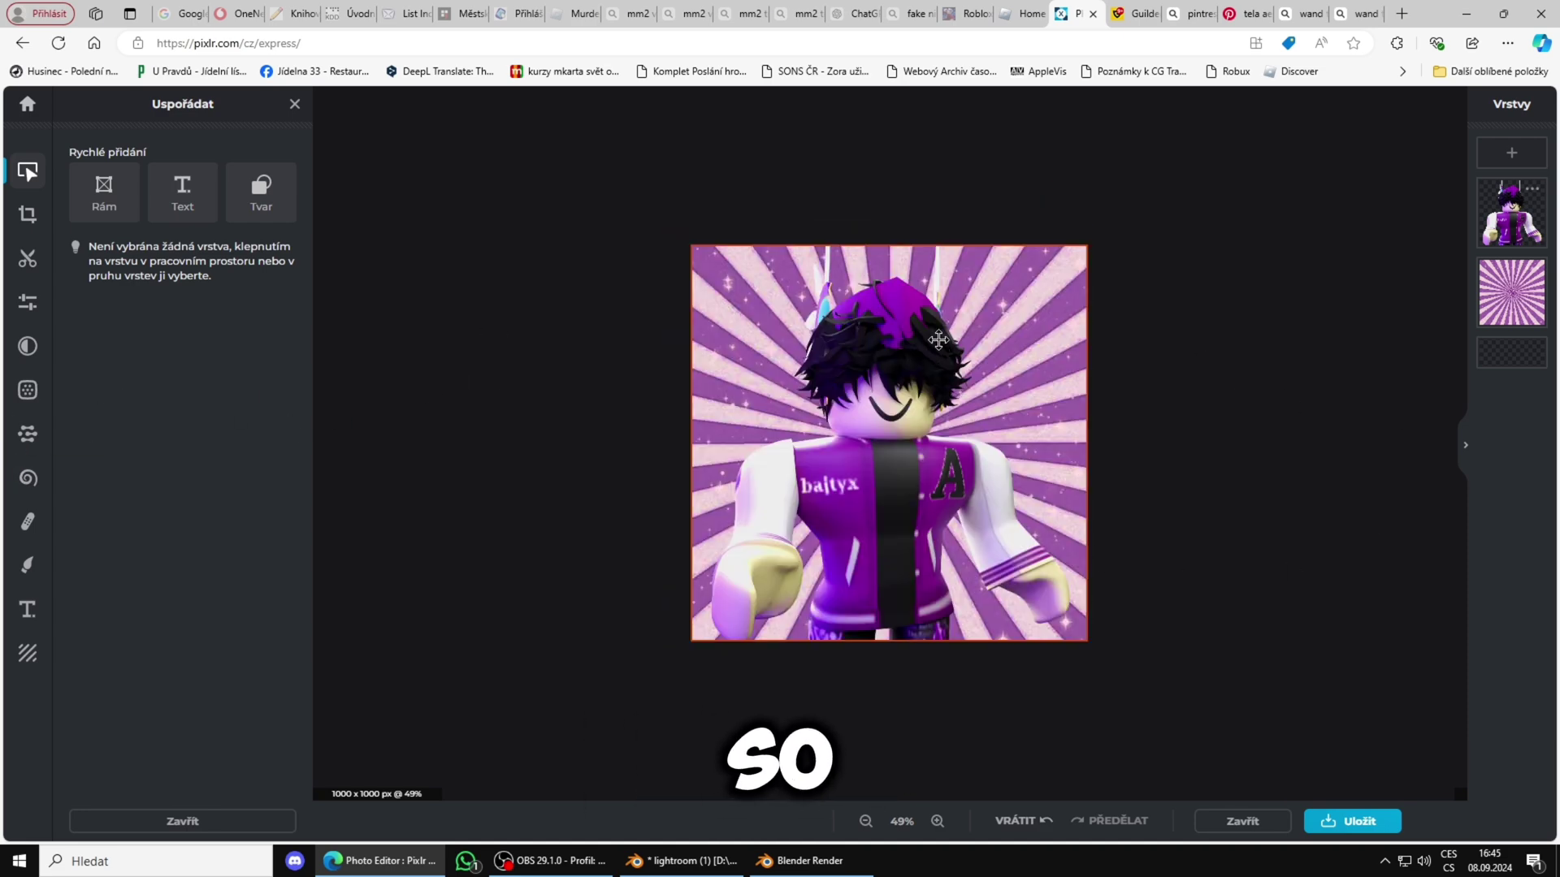
drag(790, 415, 737, 326)
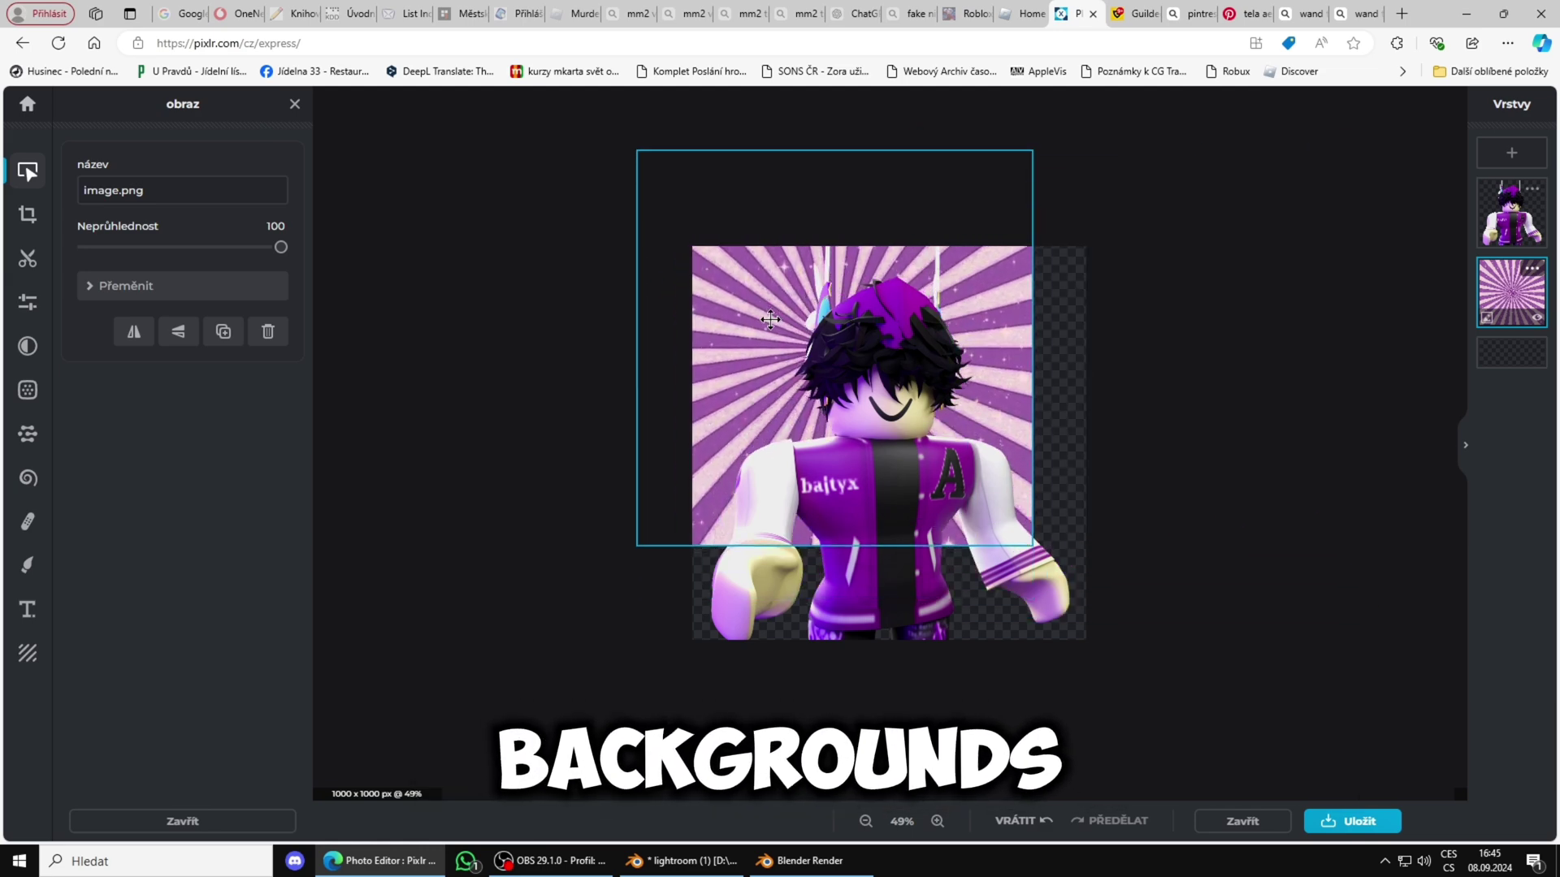
key(Delete)
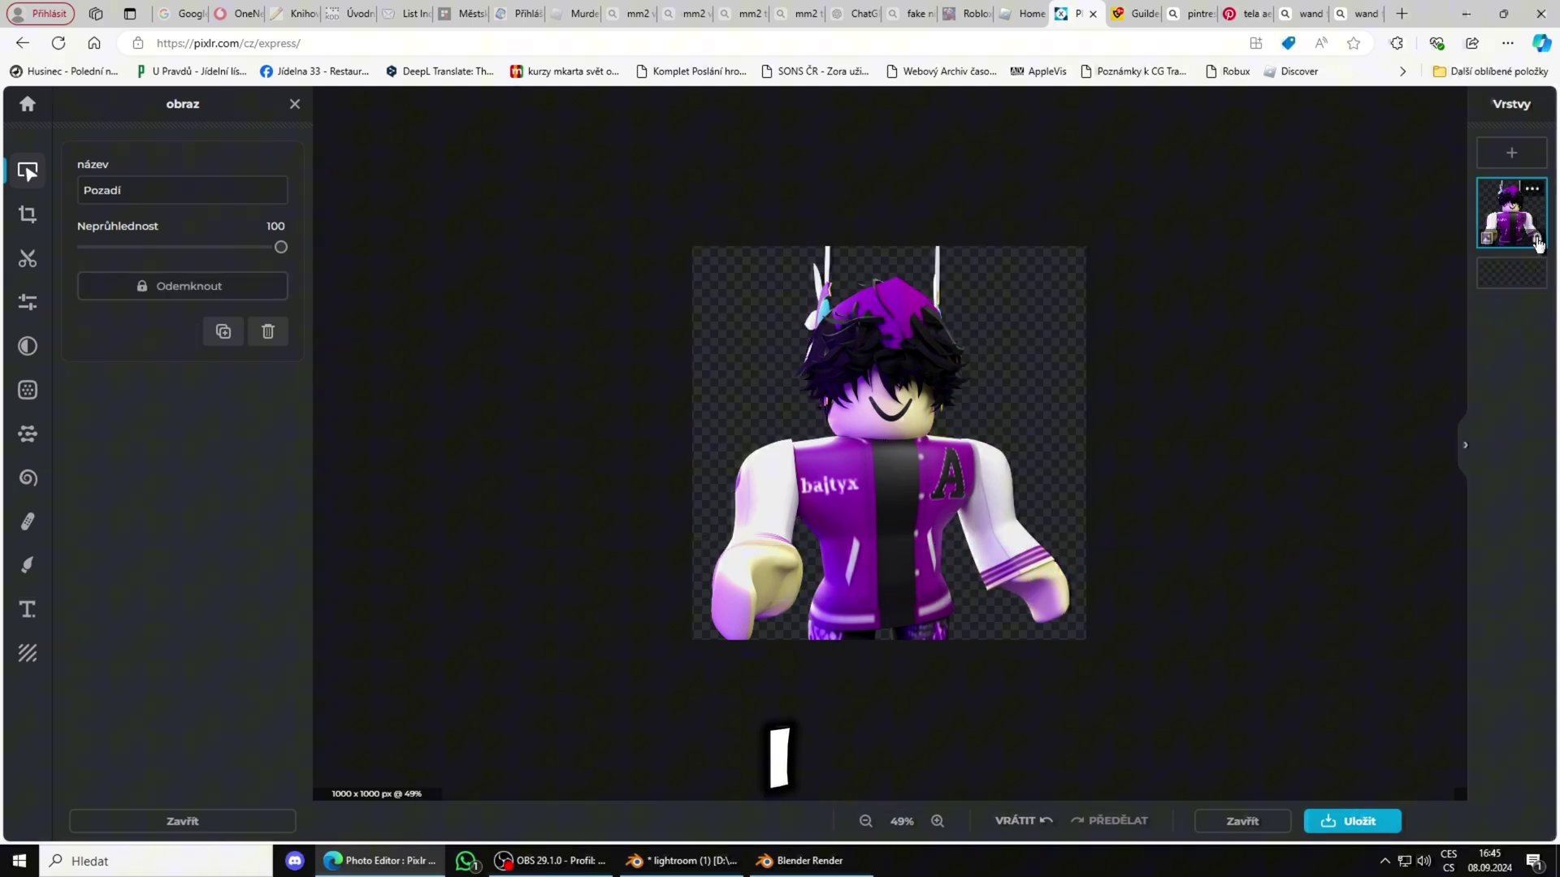
key(Delete)
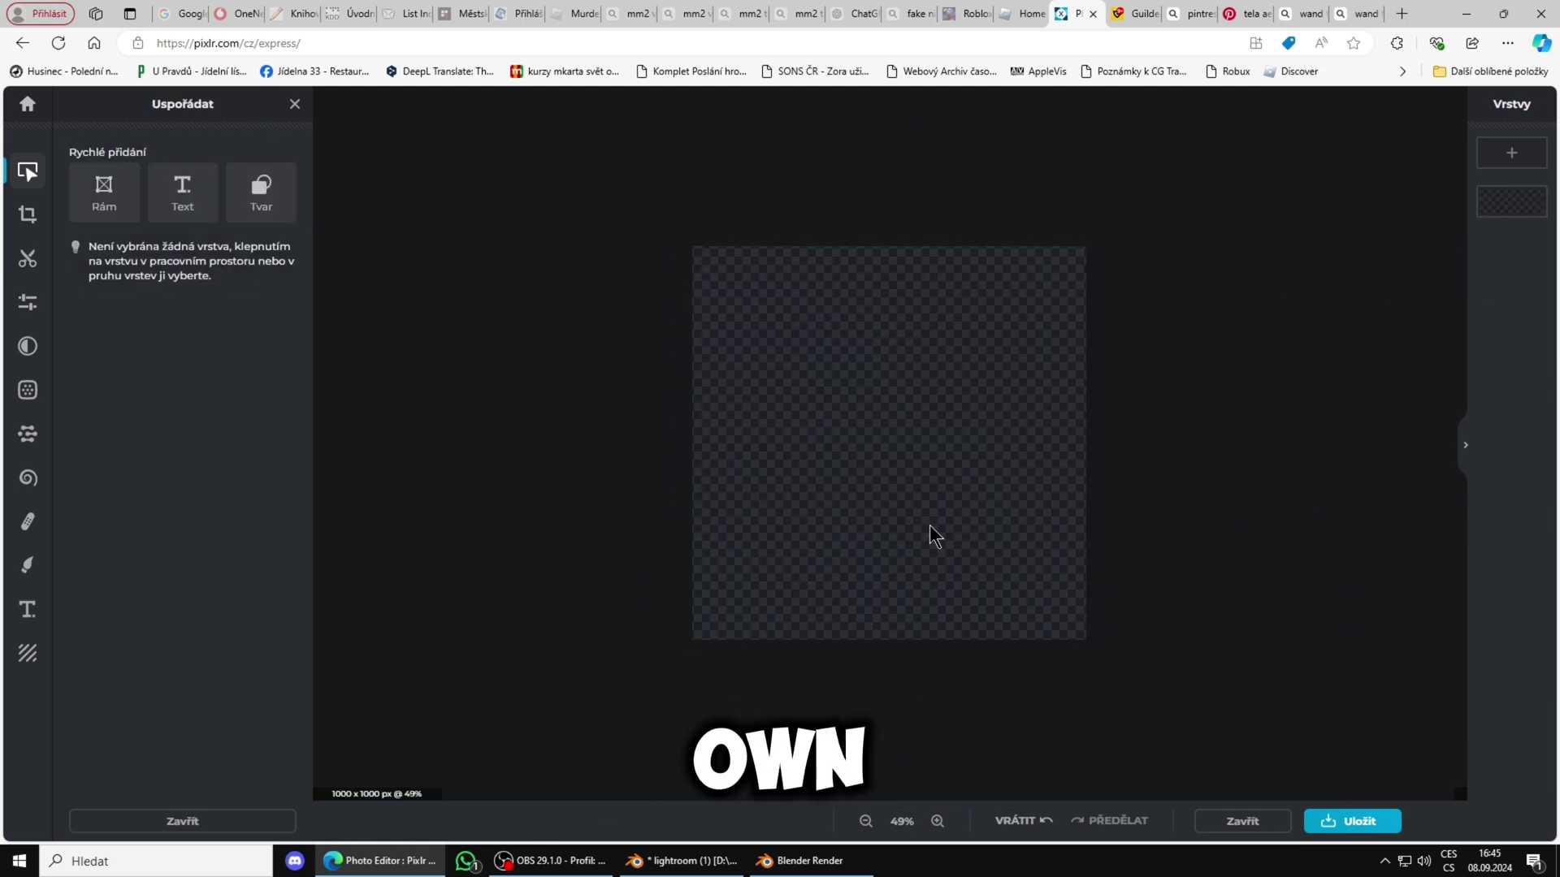